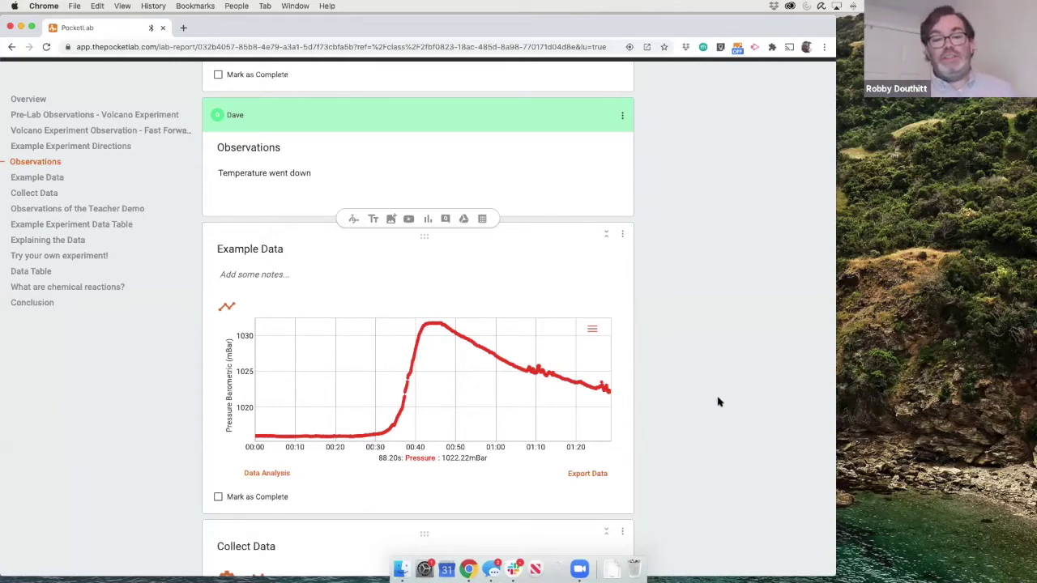
- Examine the pressure and temperature graphs in the Example Data card, including a close-up of the pressure rise around 40 seconds
{"action": "scroll", "coordinate": [583, 373], "scroll_direction": "down", "scroll_amount": 3}
{"action": "scroll", "coordinate": [583, 373], "scroll_direction": "down", "scroll_amount": 3}
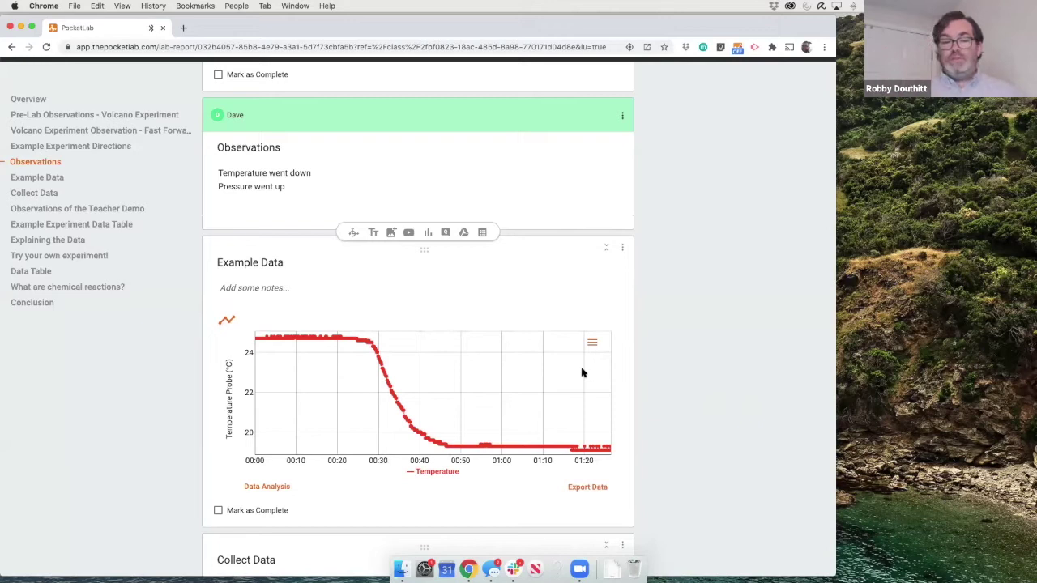
{"action": "scroll", "coordinate": [397, 403], "scroll_direction": "up", "scroll_amount": 3}
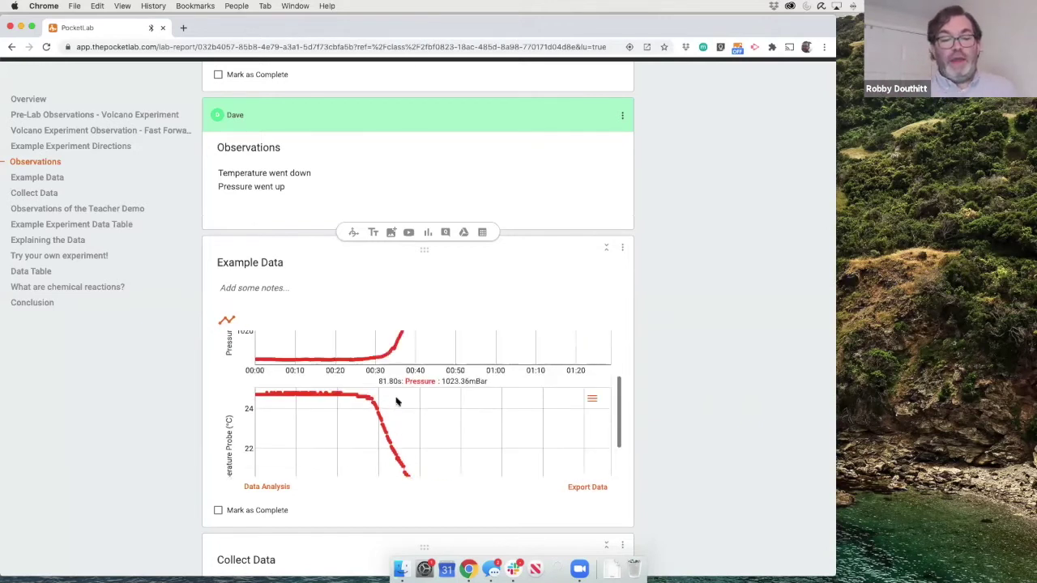
{"action": "left_click_drag", "start_coordinate": [383, 402], "coordinate": [463, 394]}
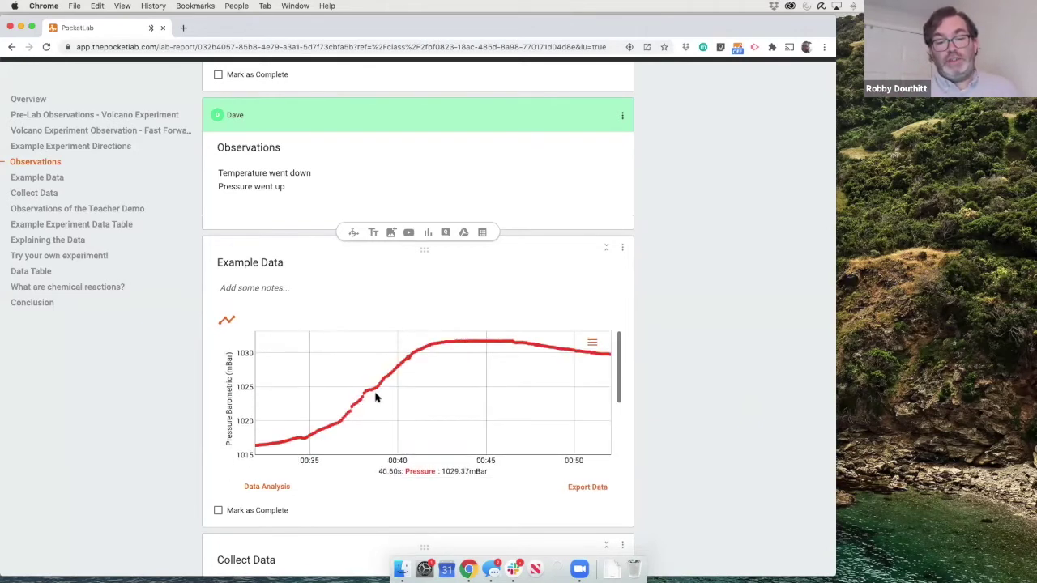
{"action": "scroll", "coordinate": [489, 394], "scroll_direction": "up", "scroll_amount": 2}
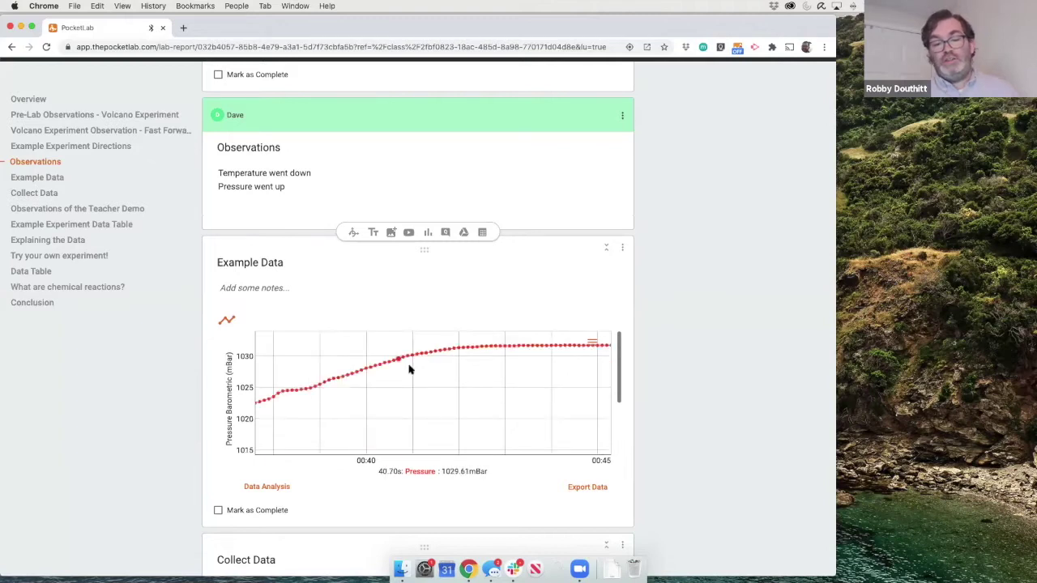
{"action": "scroll", "coordinate": [473, 378], "scroll_direction": "down", "scroll_amount": 5}
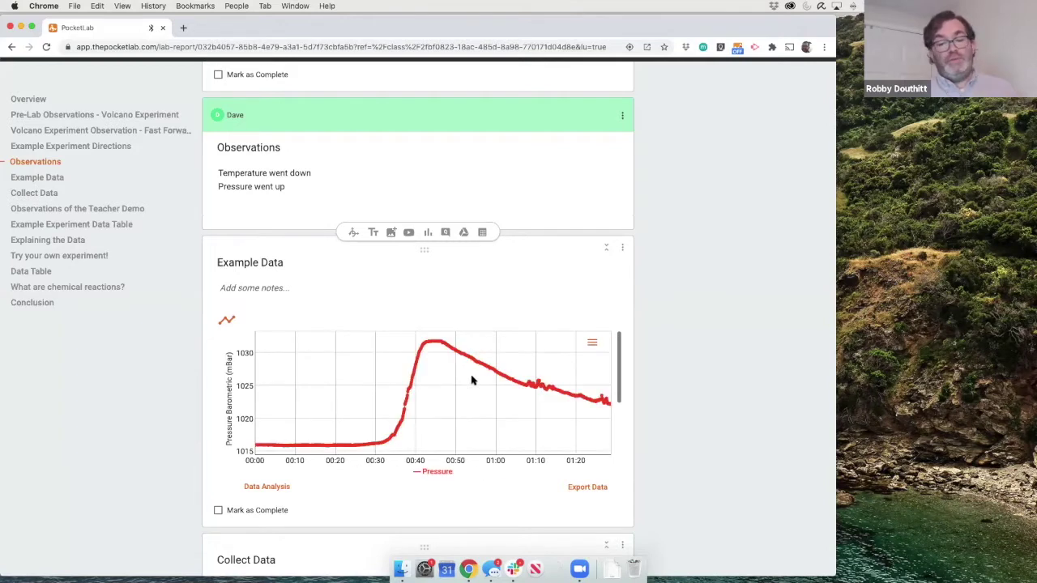
{"action": "scroll", "coordinate": [508, 384], "scroll_direction": "down", "scroll_amount": 3}
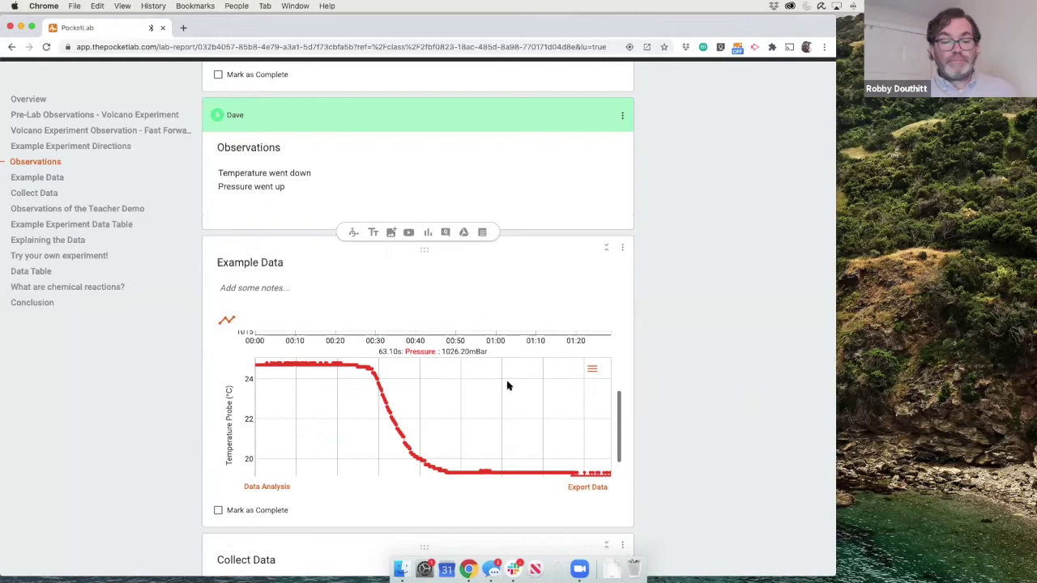
{"action": "scroll", "coordinate": [508, 386], "scroll_direction": "down", "scroll_amount": 5}
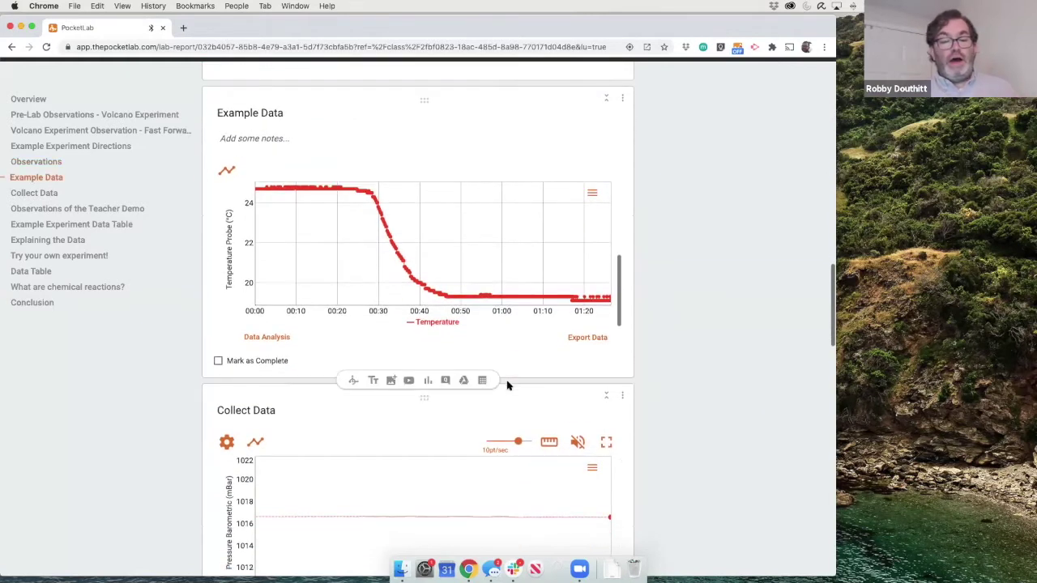
- Clear the live pressure graph from the Collect Data card, returning the card to its data source choices
{"action": "scroll", "coordinate": [507, 386], "scroll_direction": "down", "scroll_amount": 3}
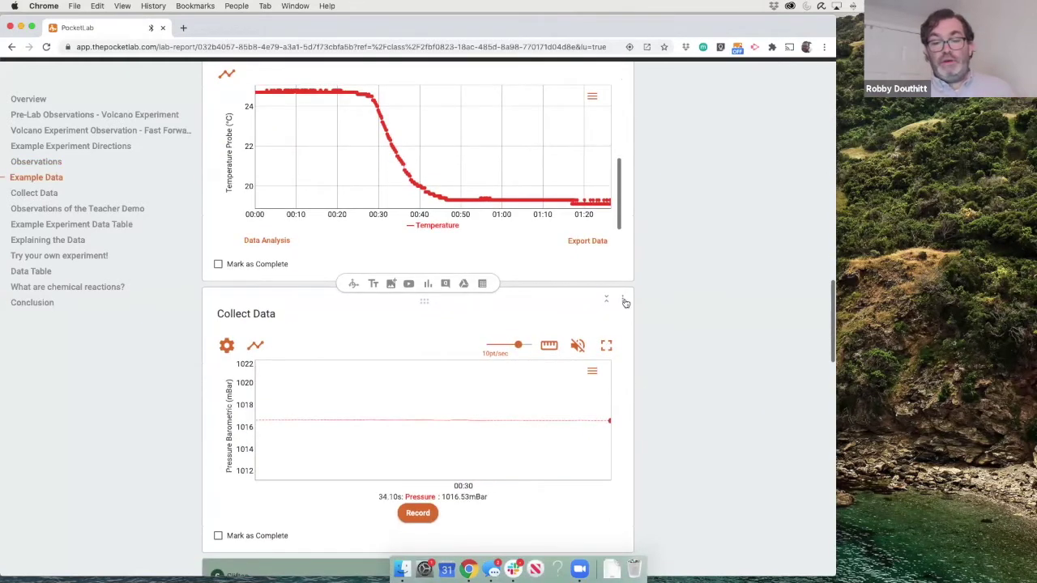
{"action": "left_click", "coordinate": [227, 345]}
{"action": "left_click", "coordinate": [269, 503]}
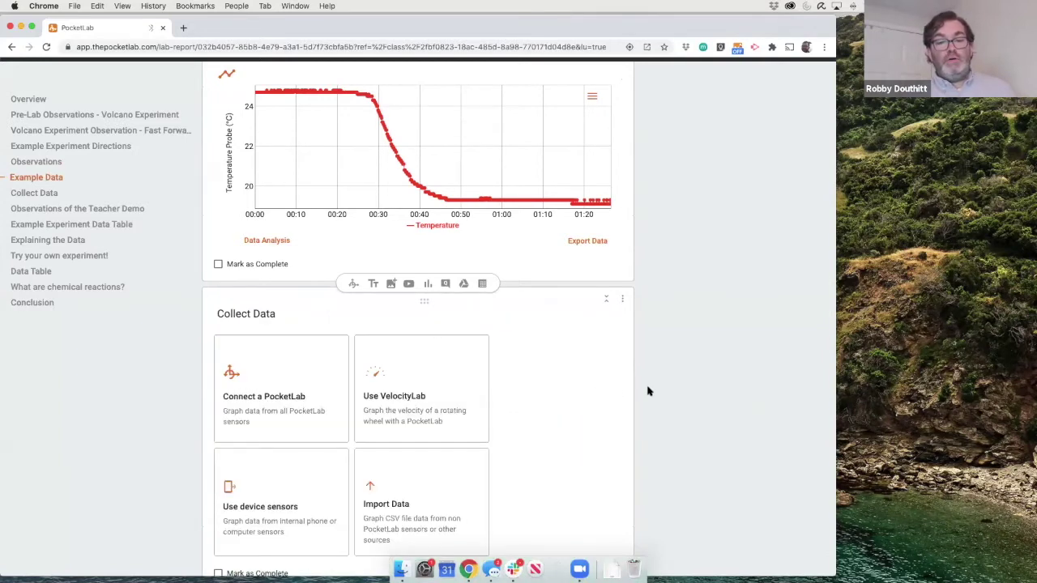
- Review the Example Experiment Data Table and the Example Data temperature graph that supplies its values
{"action": "scroll", "coordinate": [648, 391], "scroll_direction": "down", "scroll_amount": 5}
{"action": "scroll", "coordinate": [648, 391], "scroll_direction": "down", "scroll_amount": 2}
{"action": "scroll", "coordinate": [649, 391], "scroll_direction": "down", "scroll_amount": 4}
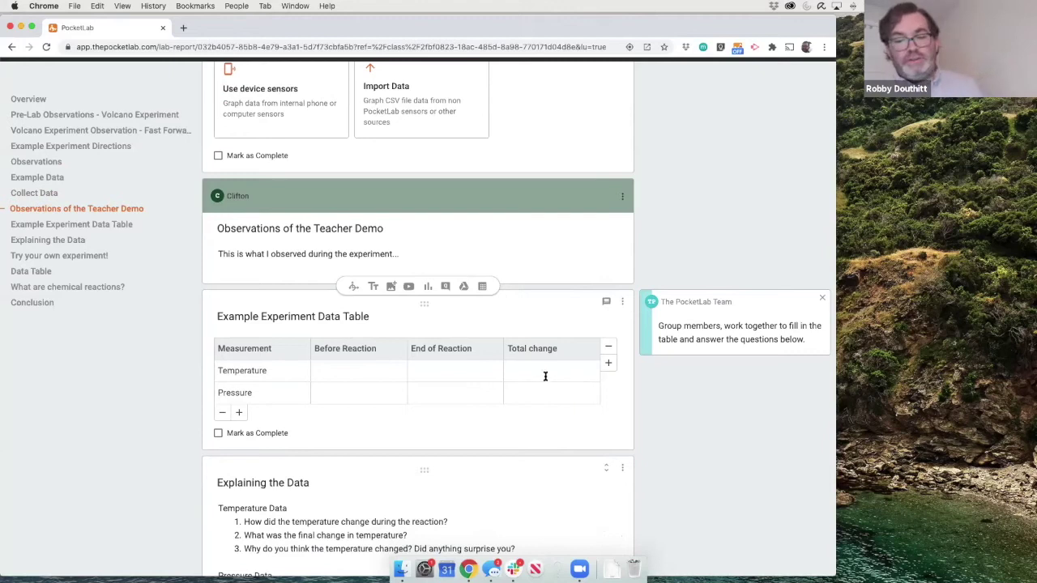
{"action": "scroll", "coordinate": [556, 386], "scroll_direction": "down", "scroll_amount": 2}
{"action": "scroll", "coordinate": [558, 389], "scroll_direction": "up", "scroll_amount": 3}
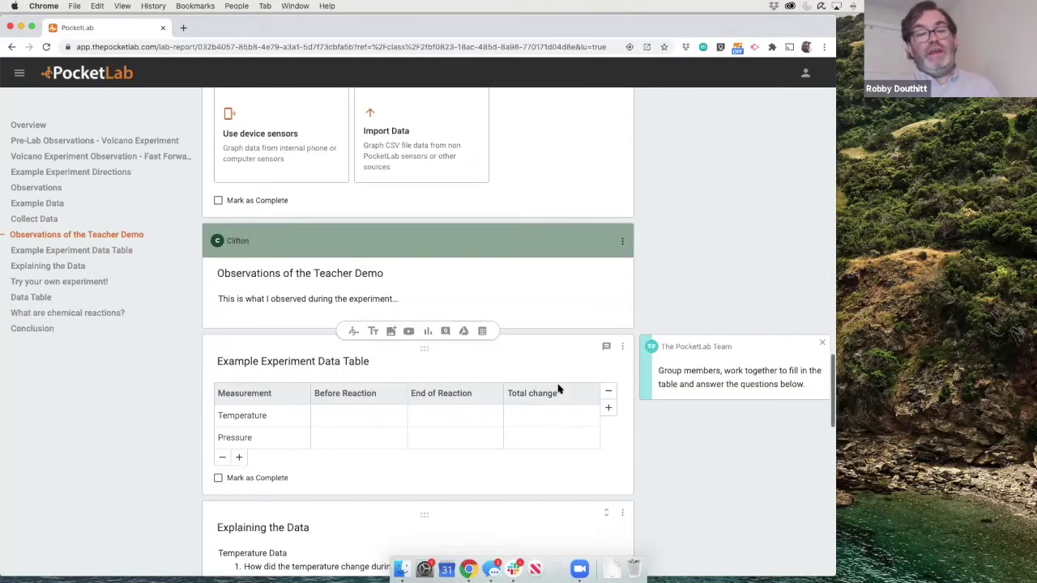
{"action": "scroll", "coordinate": [572, 392], "scroll_direction": "up", "scroll_amount": 5}
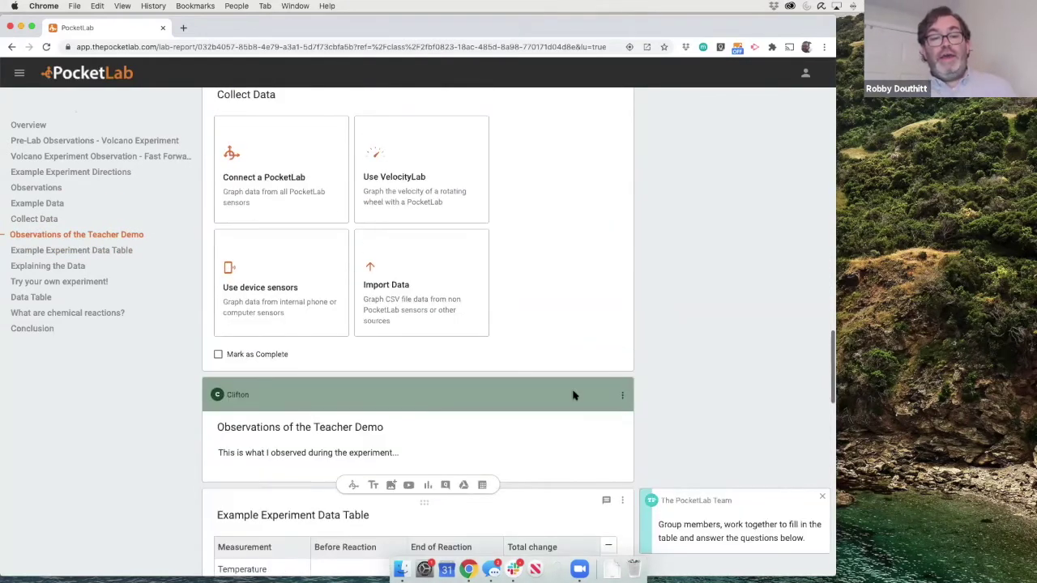
{"action": "scroll", "coordinate": [575, 395], "scroll_direction": "up", "scroll_amount": 2}
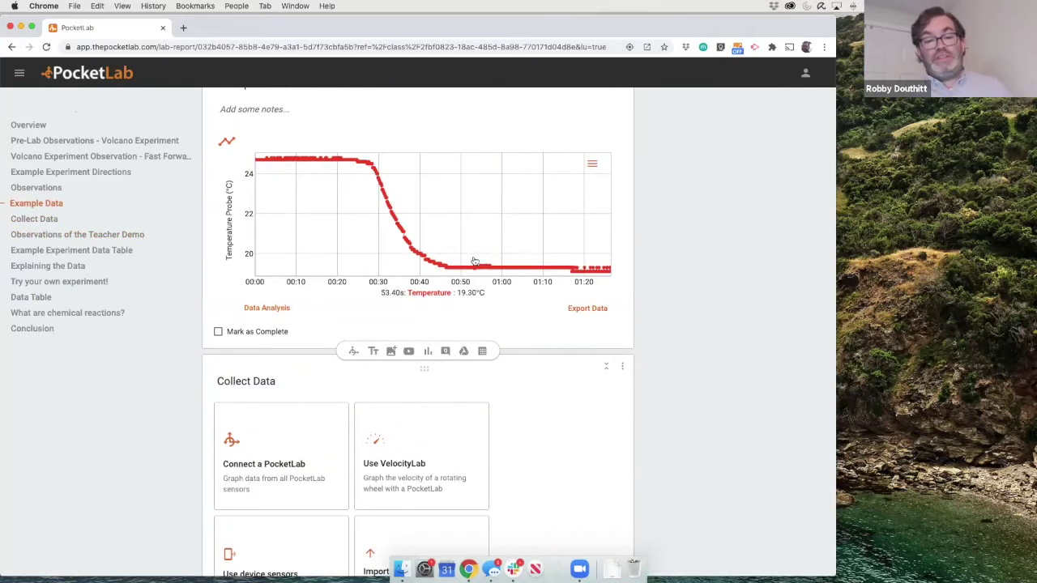
{"action": "scroll", "coordinate": [475, 262], "scroll_direction": "down", "scroll_amount": 6}
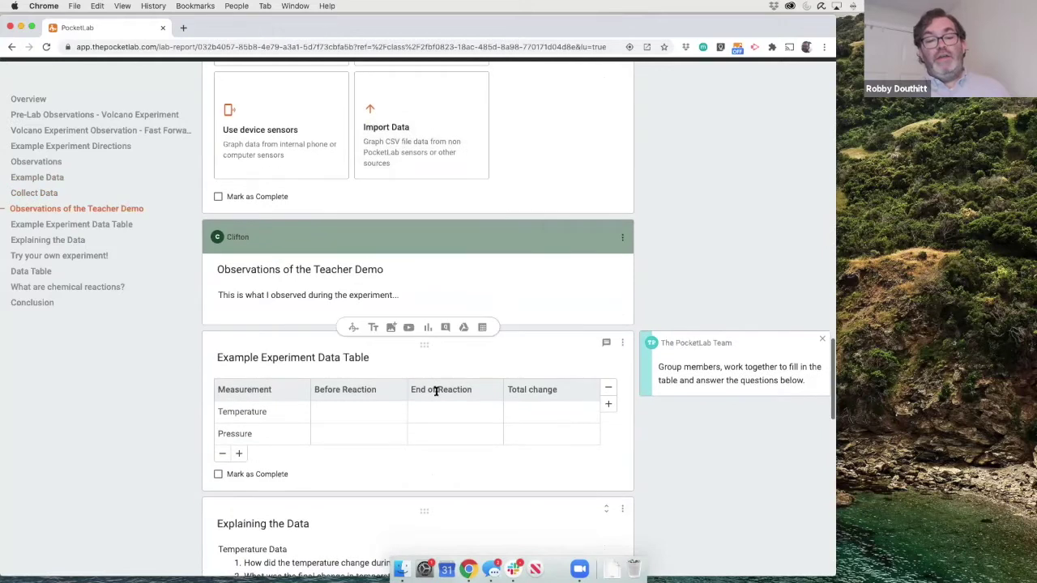
{"action": "scroll", "coordinate": [452, 427], "scroll_direction": "down", "scroll_amount": 1}
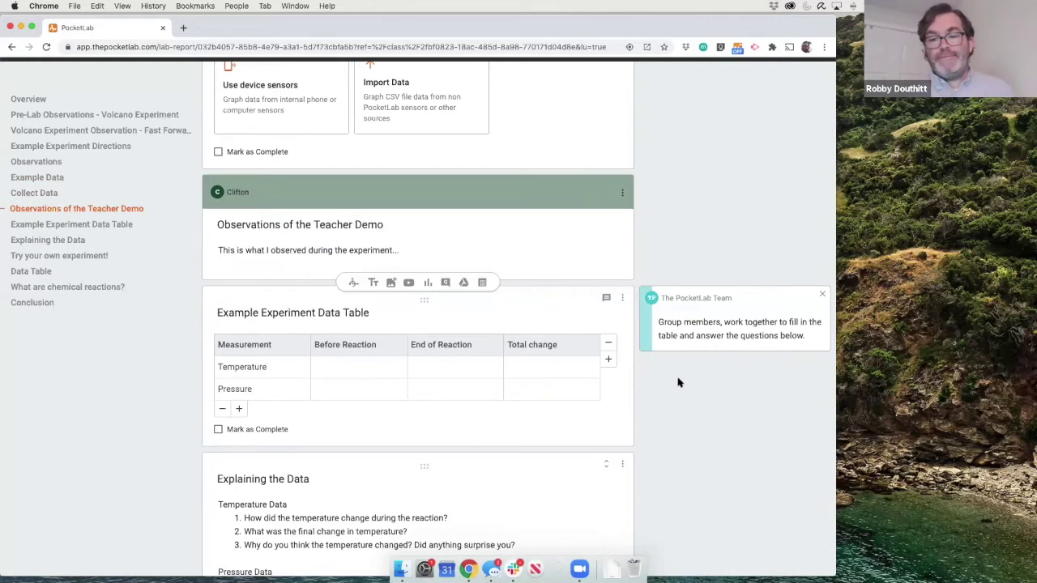
{"action": "scroll", "coordinate": [679, 391], "scroll_direction": "down", "scroll_amount": 1}
{"action": "scroll", "coordinate": [679, 392], "scroll_direction": "up", "scroll_amount": 1}
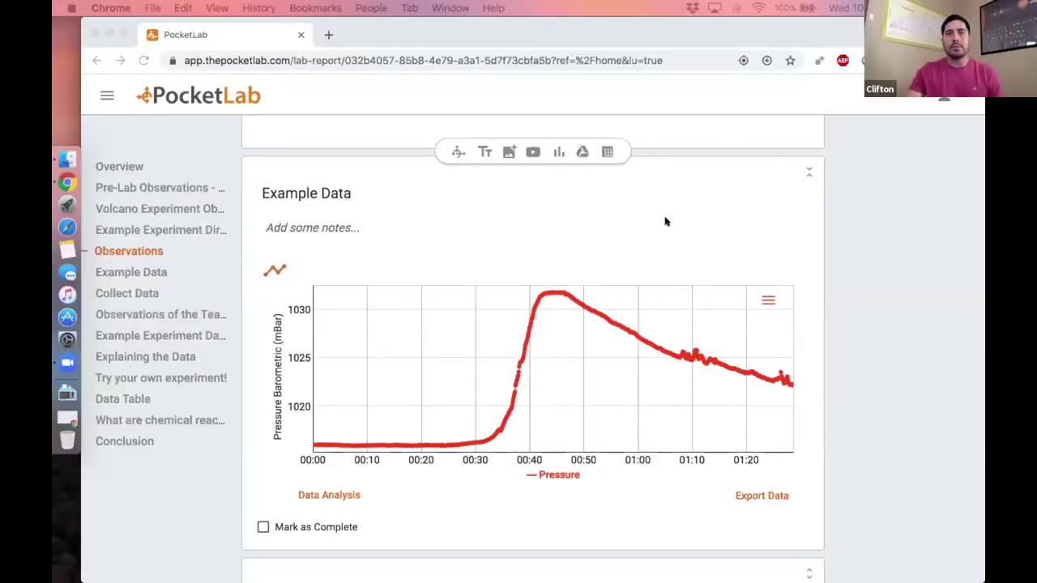
- Review the lab report from the Observations card through the Example Data graphs to the Example Experiment Data Table
{"action": "scroll", "coordinate": [665, 220], "scroll_direction": "up", "scroll_amount": 3}
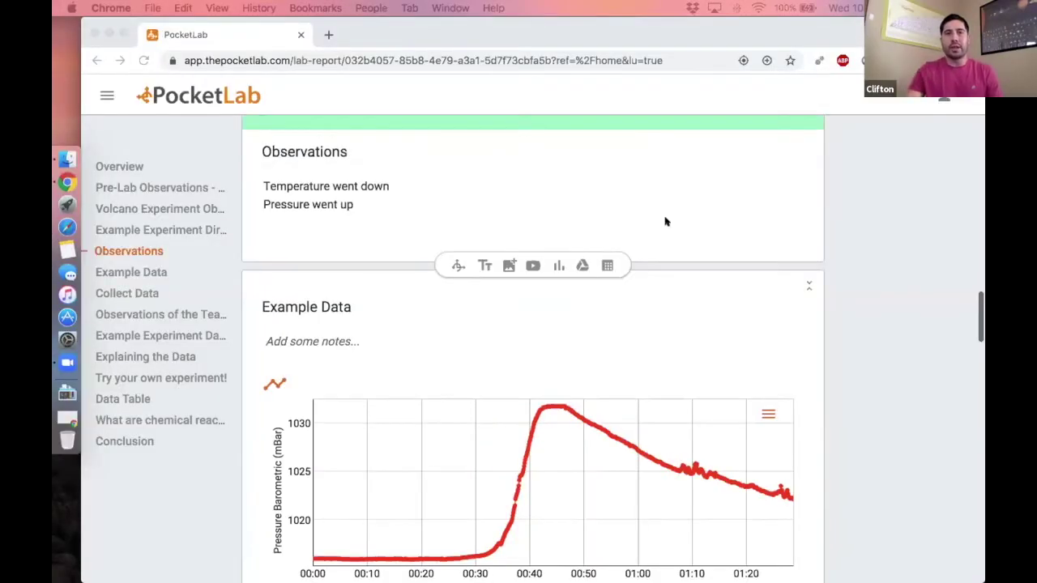
{"action": "scroll", "coordinate": [662, 222], "scroll_direction": "up", "scroll_amount": 2}
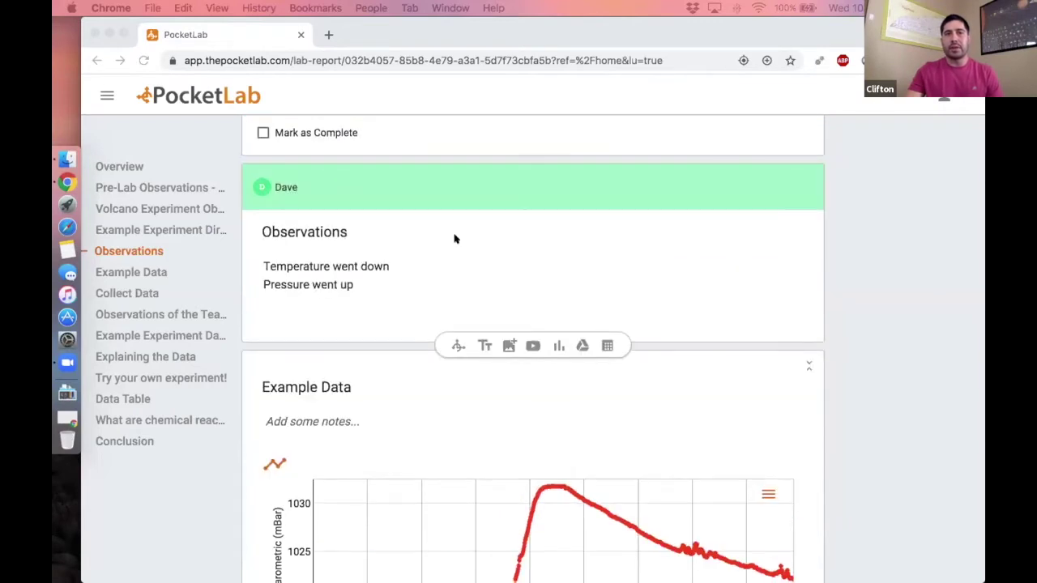
{"action": "scroll", "coordinate": [462, 251], "scroll_direction": "up", "scroll_amount": 2}
{"action": "scroll", "coordinate": [484, 284], "scroll_direction": "down", "scroll_amount": 4}
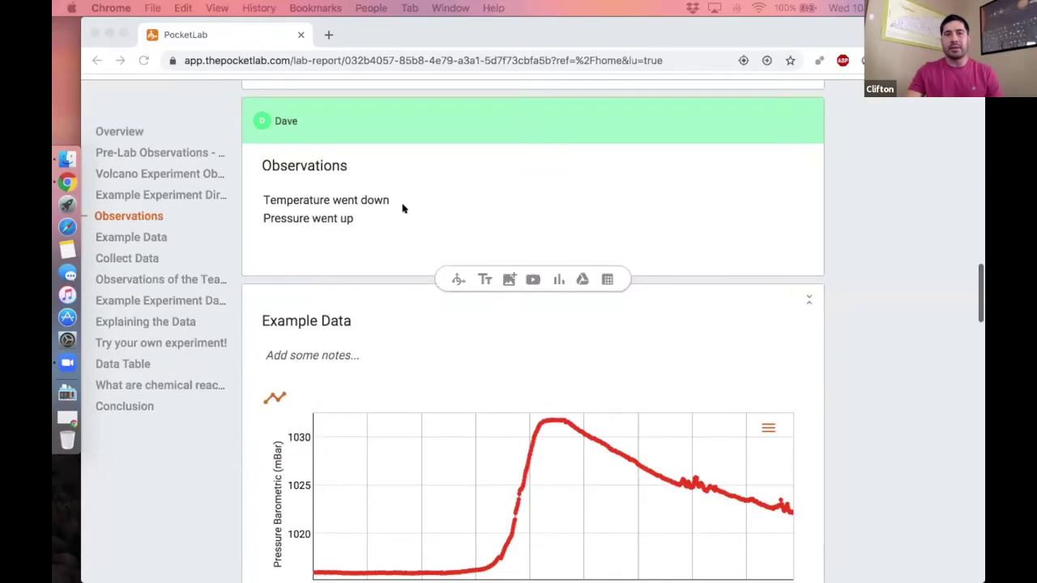
{"action": "scroll", "coordinate": [403, 209], "scroll_direction": "down", "scroll_amount": 6}
{"action": "scroll", "coordinate": [519, 254], "scroll_direction": "down", "scroll_amount": 5}
{"action": "scroll", "coordinate": [865, 332], "scroll_direction": "down", "scroll_amount": 2}
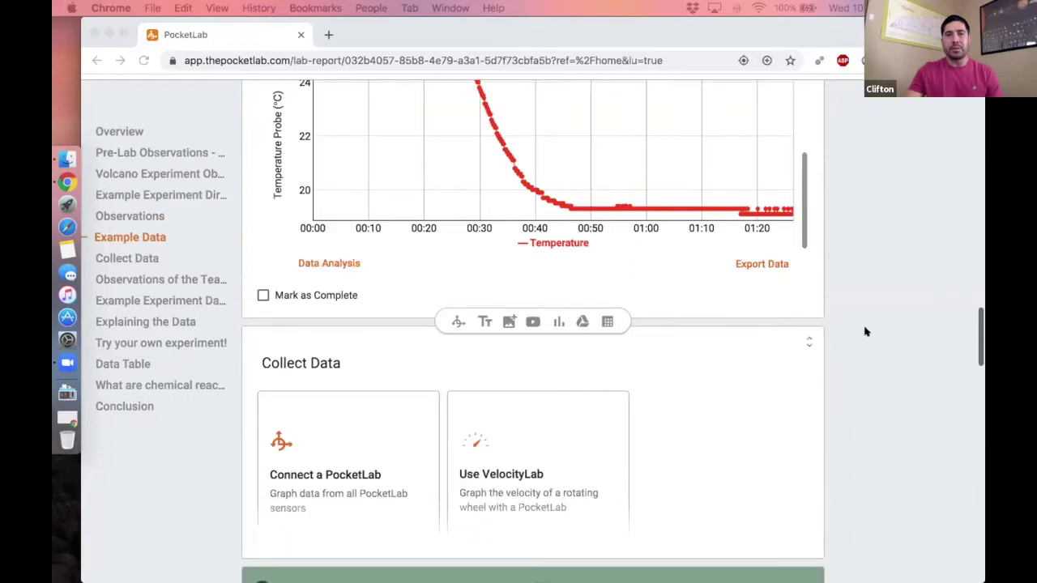
{"action": "scroll", "coordinate": [865, 332], "scroll_direction": "down", "scroll_amount": 9}
{"action": "scroll", "coordinate": [534, 237], "scroll_direction": "up", "scroll_amount": 3}
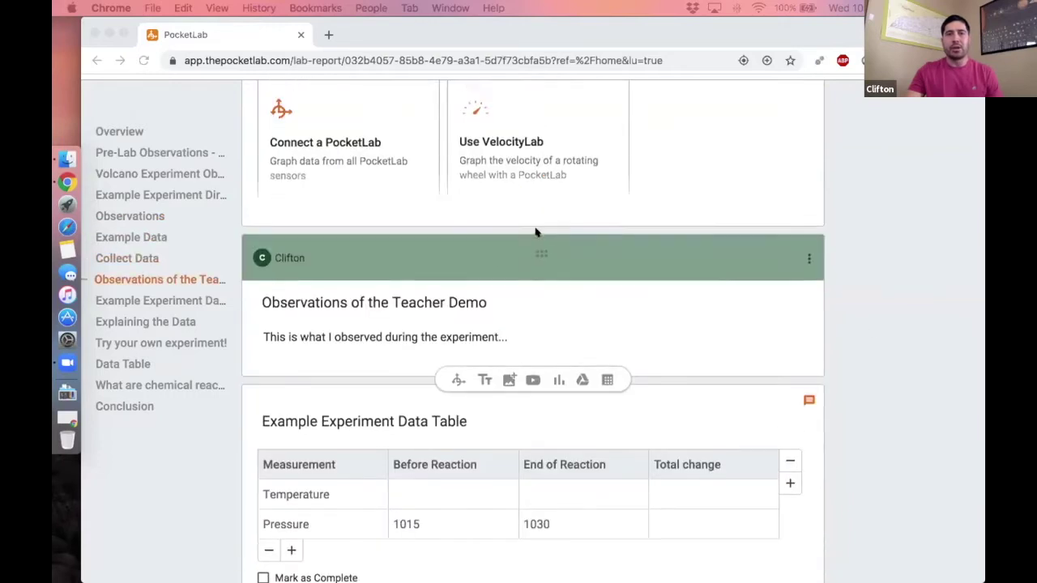
- Examine the Example Data graphs for the peak pressure and for the temperatures before and after the reaction, zooming temporarily into the temperature drop
{"action": "left_click", "coordinate": [536, 328]}
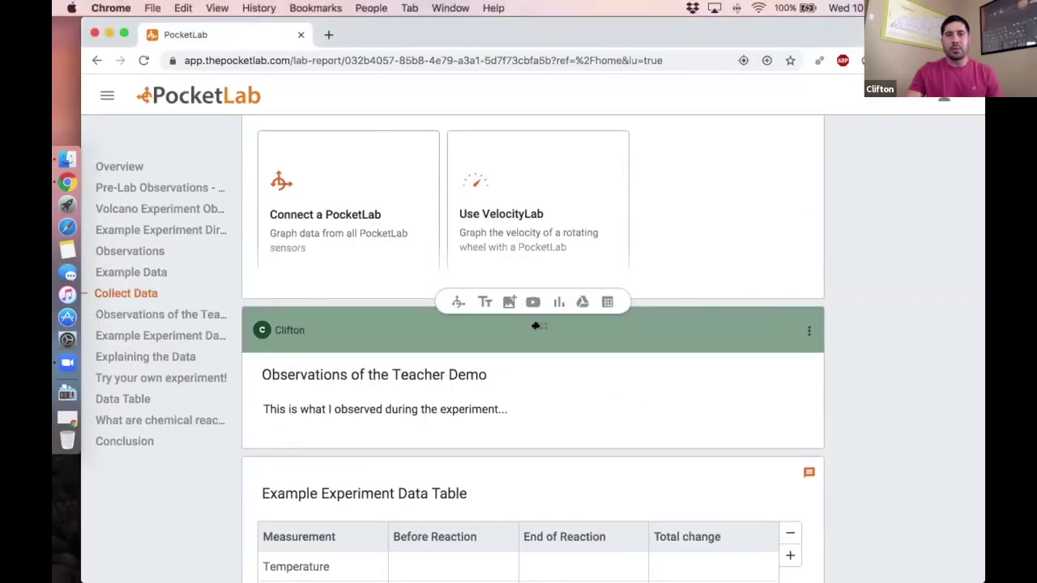
{"action": "left_click_drag", "start_coordinate": [539, 213], "coordinate": [641, 224]}
{"action": "scroll", "coordinate": [632, 223], "scroll_direction": "up", "scroll_amount": 5}
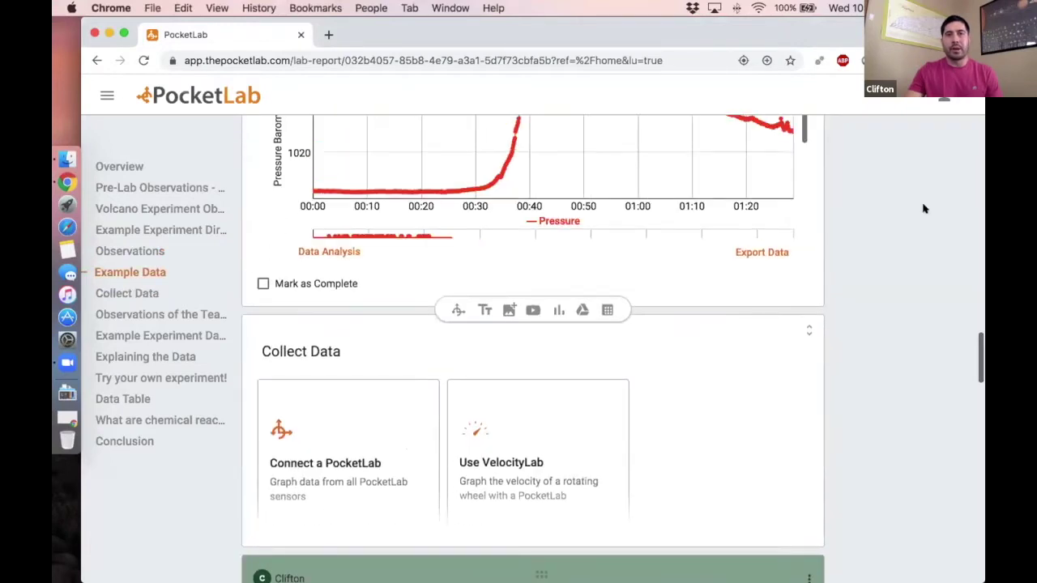
{"action": "scroll", "coordinate": [524, 231], "scroll_direction": "up", "scroll_amount": 1}
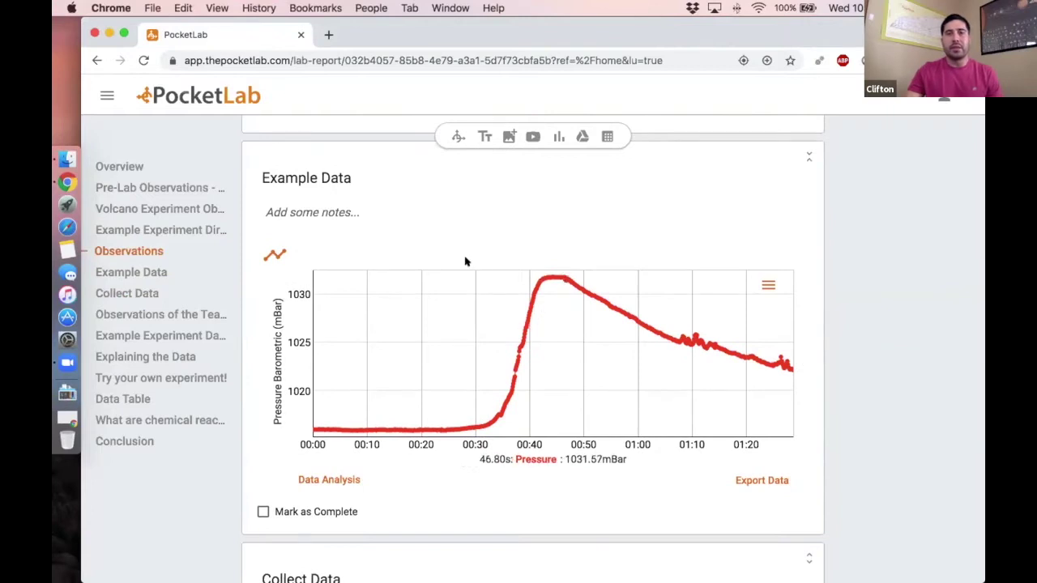
{"action": "scroll", "coordinate": [556, 325], "scroll_direction": "up", "scroll_amount": 1}
{"action": "scroll", "coordinate": [555, 326], "scroll_direction": "down", "scroll_amount": 5}
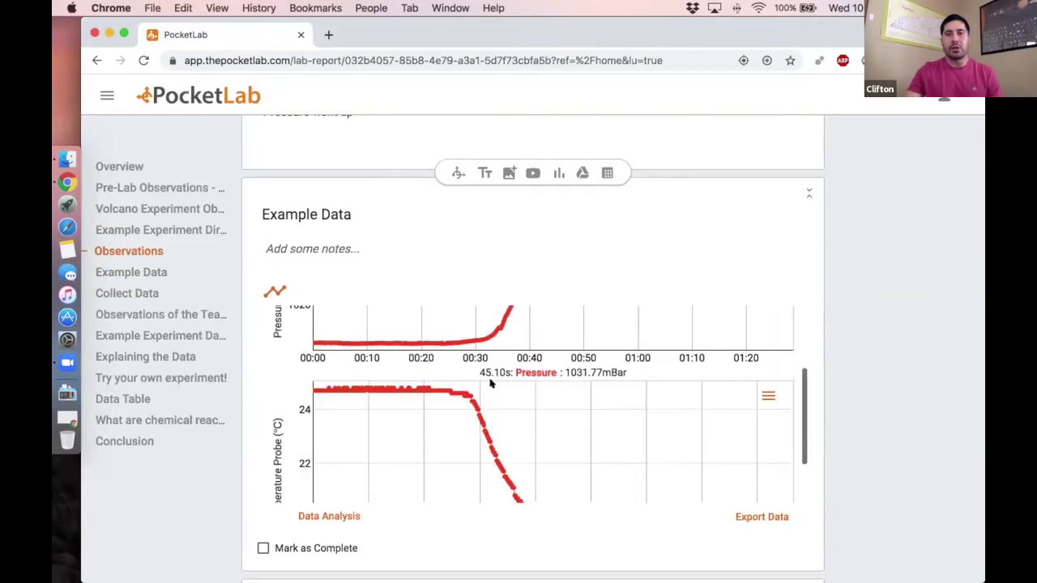
{"action": "scroll", "coordinate": [504, 347], "scroll_direction": "down", "scroll_amount": 1}
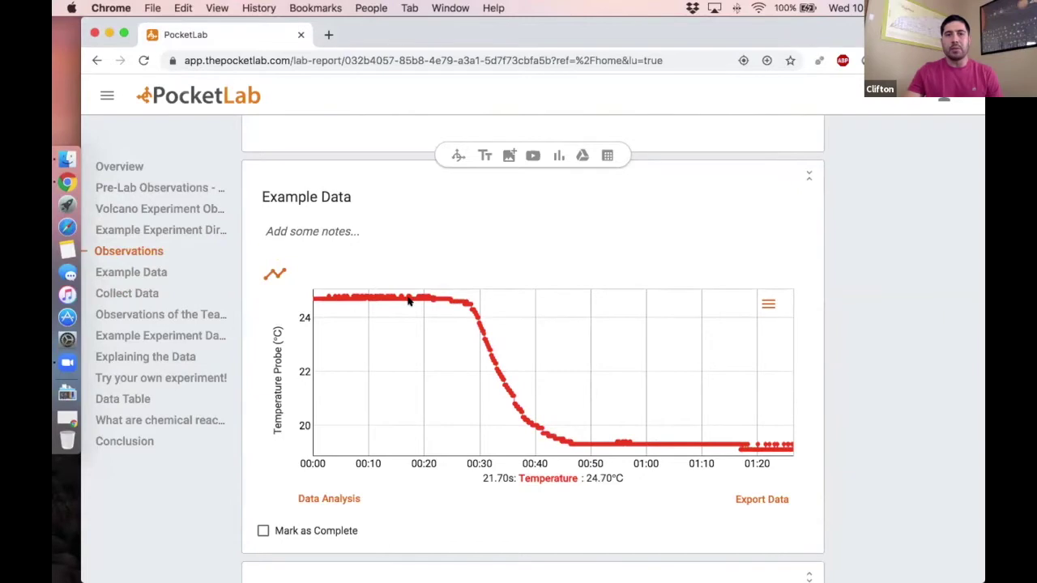
{"action": "left_click_drag", "start_coordinate": [434, 333], "coordinate": [615, 370]}
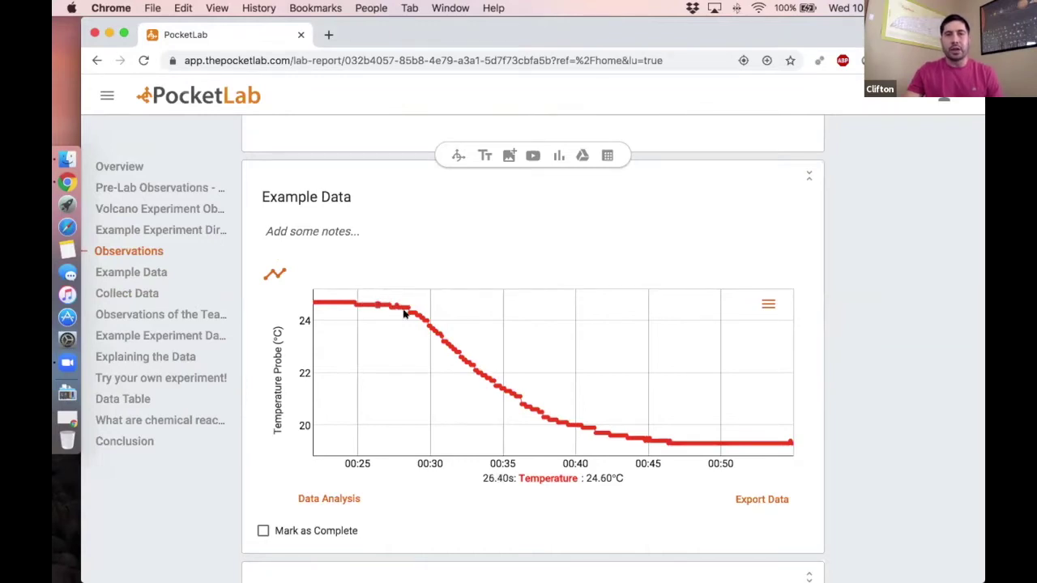
{"action": "double_click", "coordinate": [339, 339]}
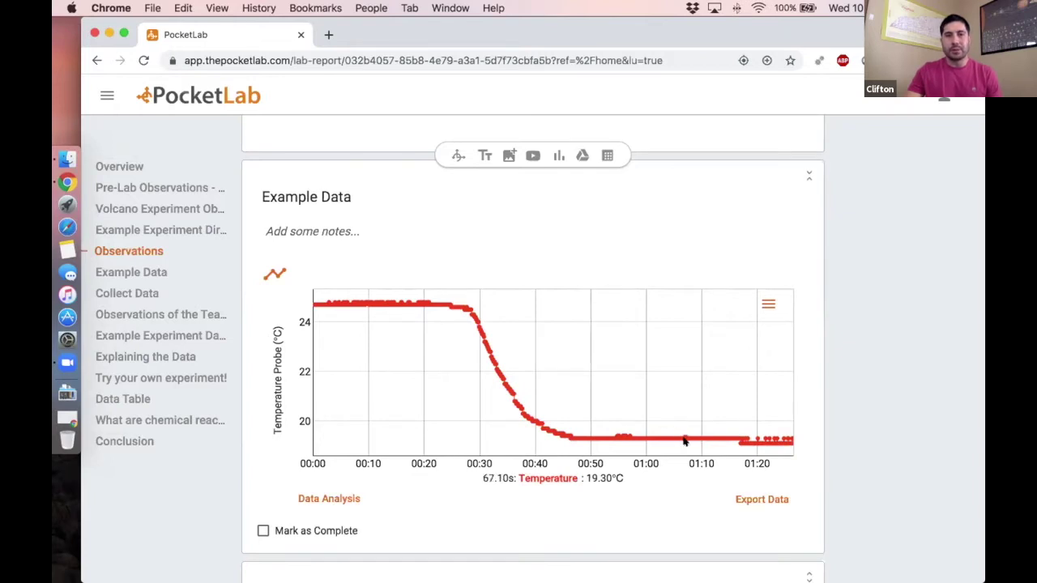
- Fill in the Temperature row of the Example Experiment Data Table with 24.7 C before the reaction and 19.3 C at its end
{"action": "scroll", "coordinate": [684, 441], "scroll_direction": "down", "scroll_amount": 8}
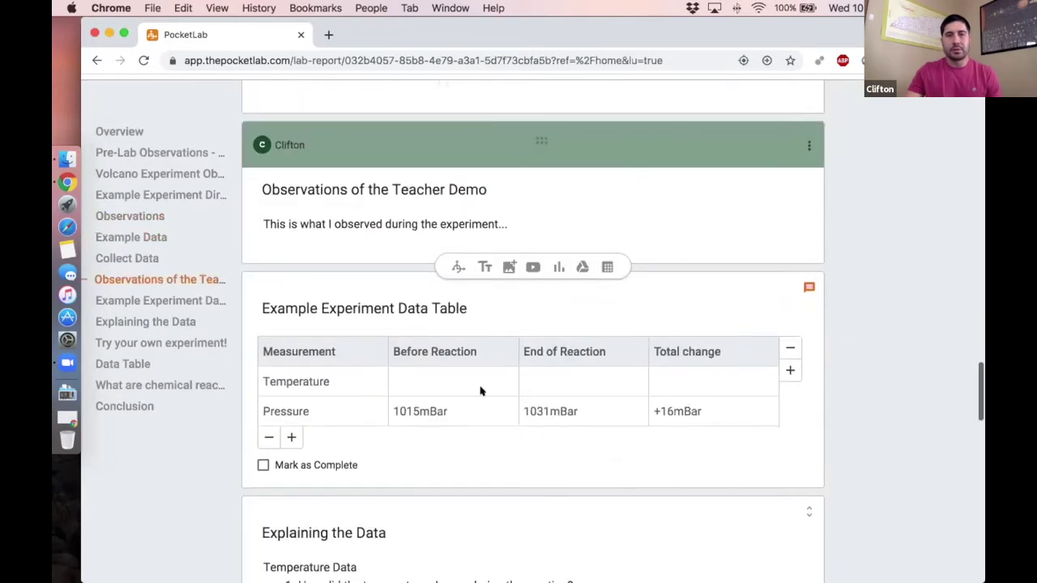
{"action": "left_click", "coordinate": [458, 373]}
{"action": "type", "text": "24.7 C"}
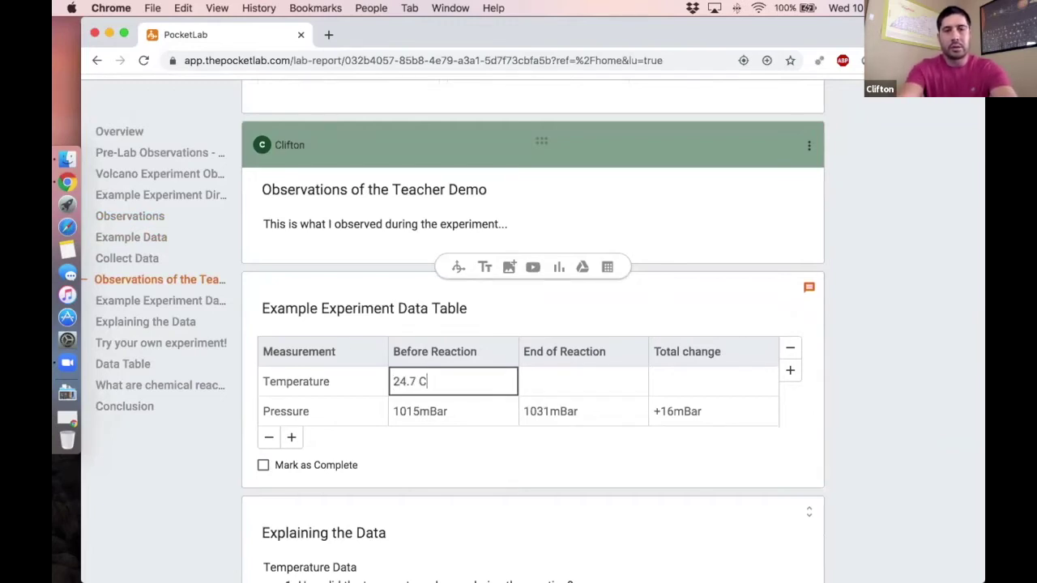
{"action": "left_click", "coordinate": [555, 377]}
{"action": "type", "text": "19.3 C"}
- Enter -5.4 C as the total change in the Temperature row of the Example Experiment Data Table
{"action": "scroll", "coordinate": [717, 312], "scroll_direction": "down", "scroll_amount": 2}
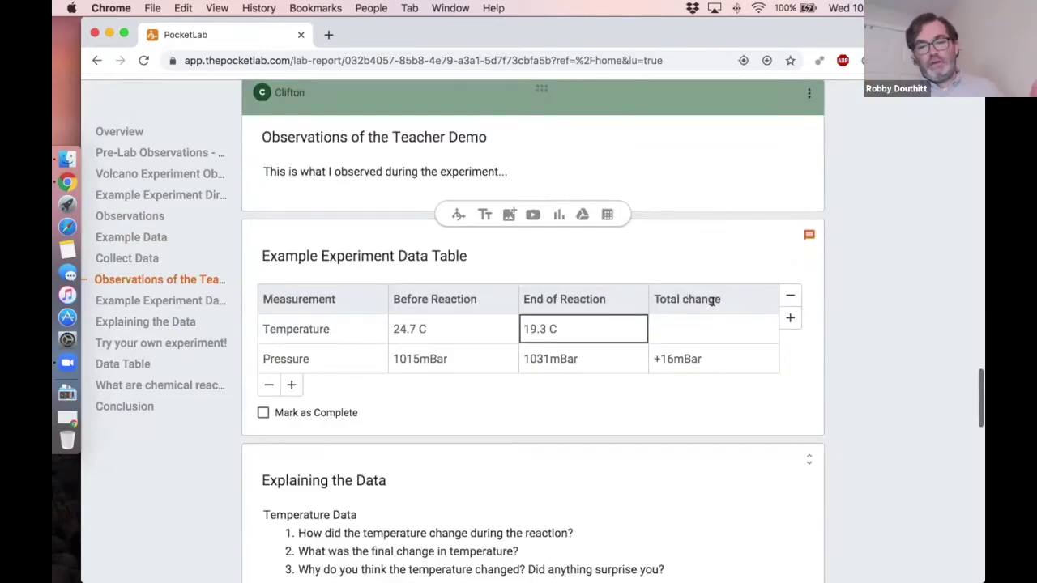
{"action": "left_click", "coordinate": [711, 299]}
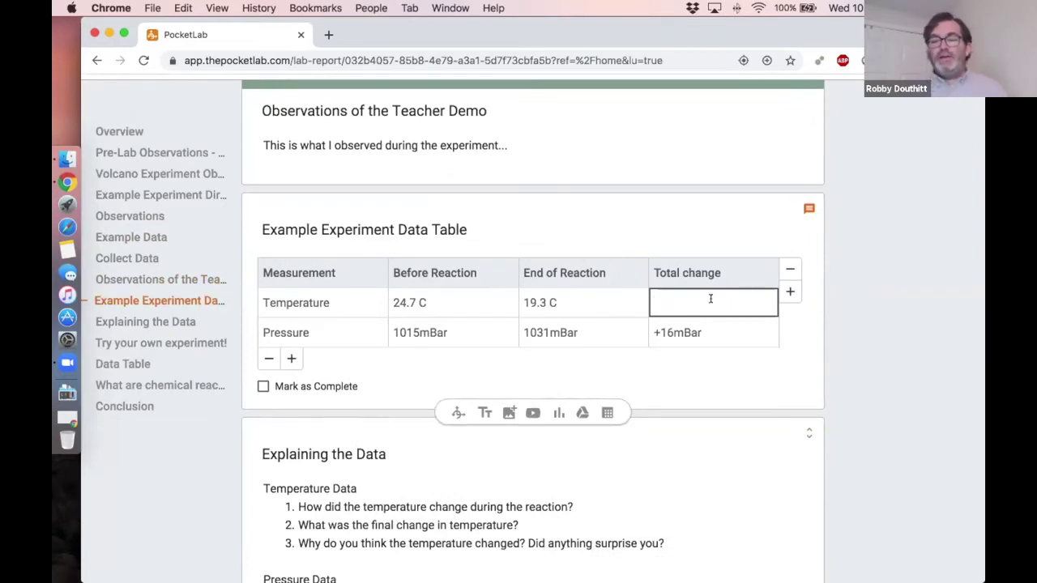
{"action": "type", "text": "-5"}
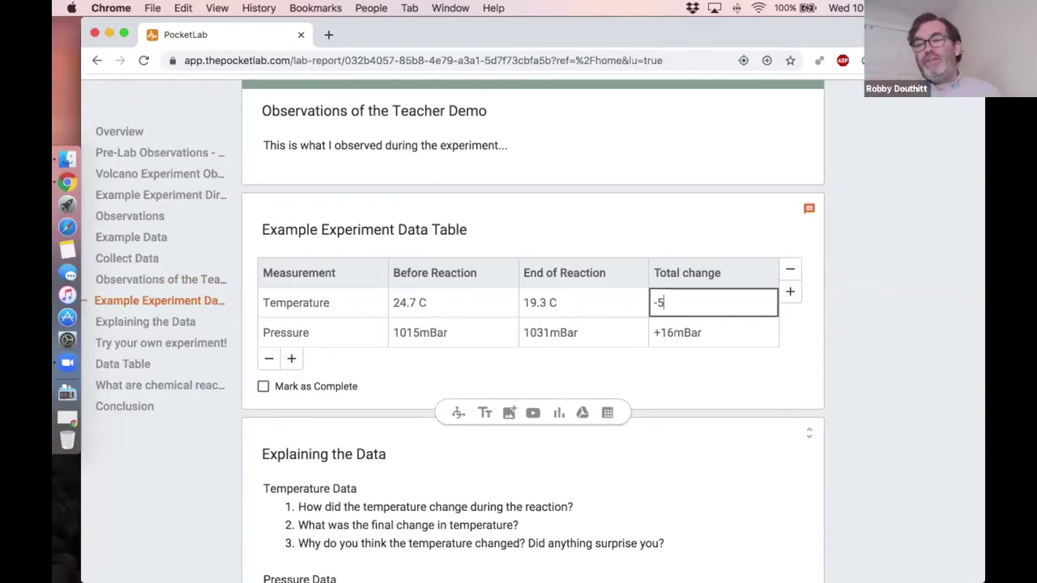
{"action": "type", "text": ".4 C"}
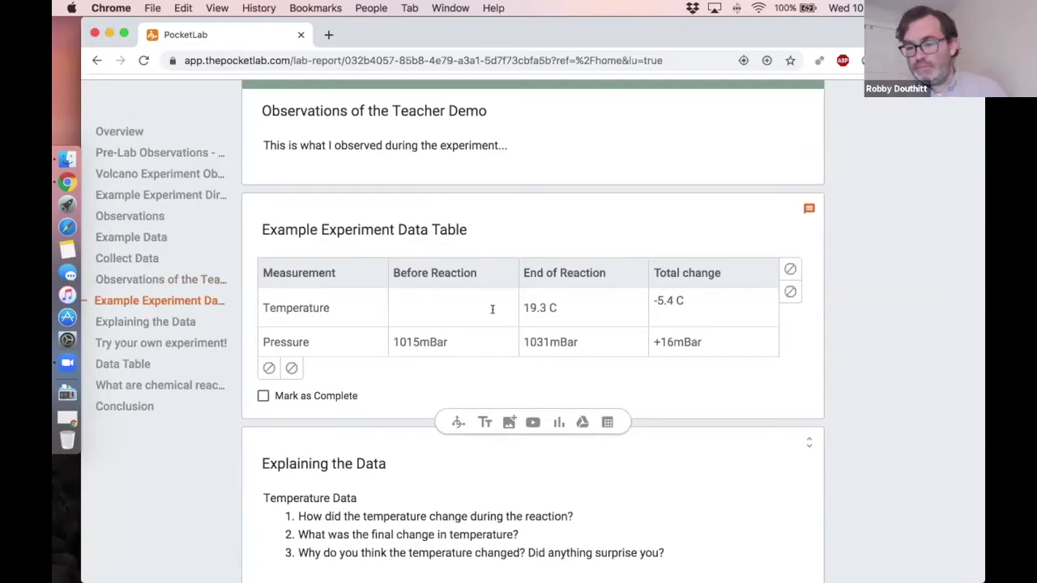
- Open the Before Reaction cell in the Temperature row of the Example Experiment Data Table for editing
{"action": "left_click", "coordinate": [441, 302]}
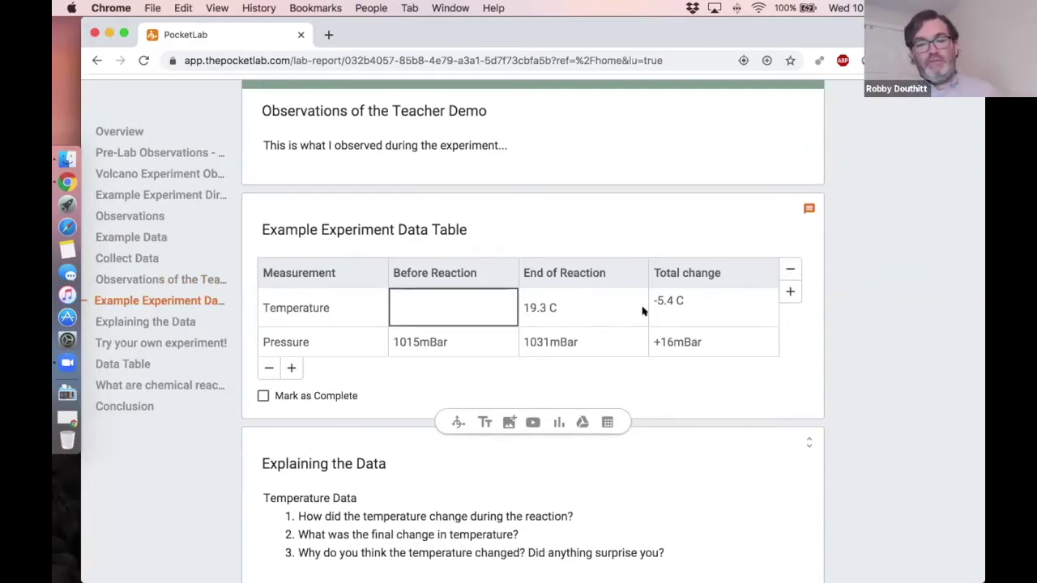
{"action": "scroll", "coordinate": [623, 172], "scroll_direction": "up", "scroll_amount": 3}
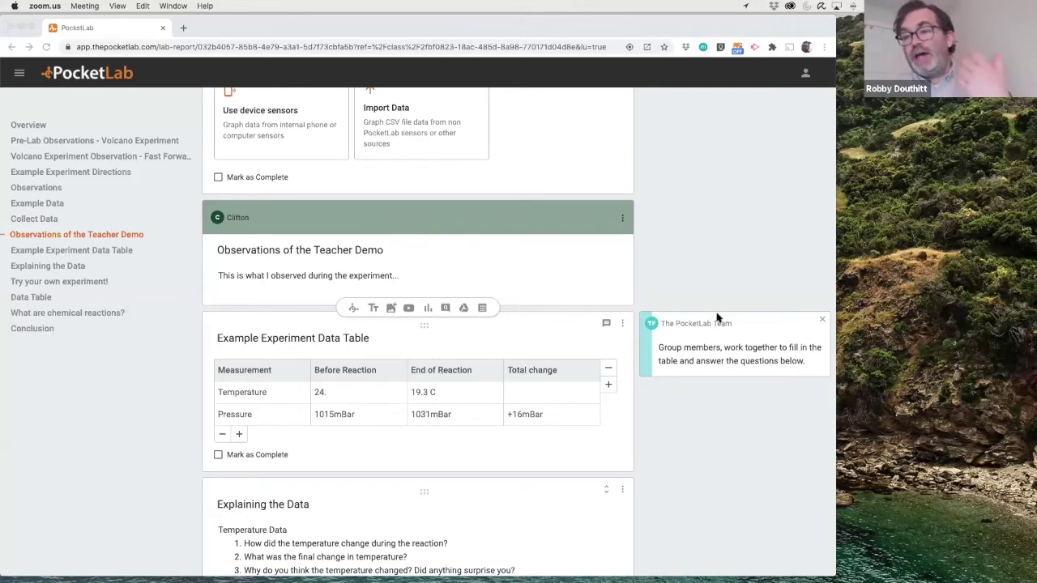
- Add the comment "Nice work. What did you see the bag do?" to the Observations of the Teacher Demo card
{"action": "scroll", "coordinate": [712, 318], "scroll_direction": "down", "scroll_amount": 3}
{"action": "scroll", "coordinate": [712, 319], "scroll_direction": "up", "scroll_amount": 3}
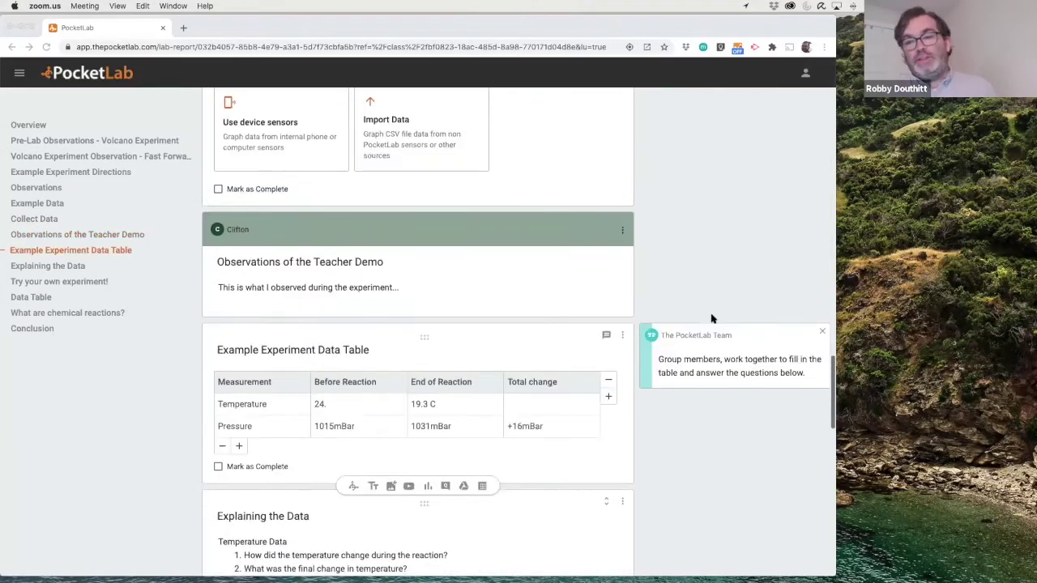
{"action": "scroll", "coordinate": [712, 319], "scroll_direction": "up", "scroll_amount": 2}
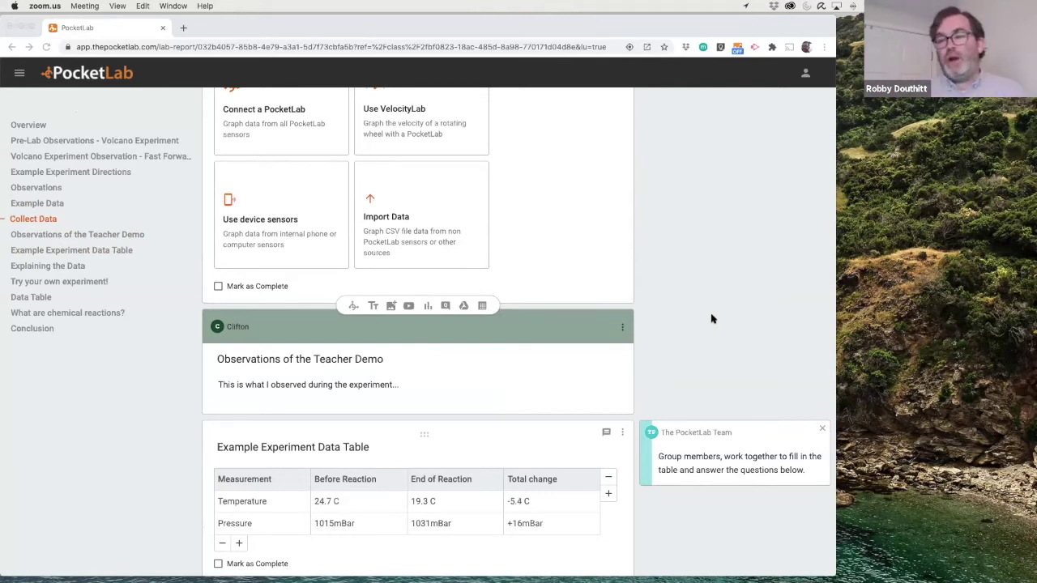
{"action": "left_click", "coordinate": [623, 332]}
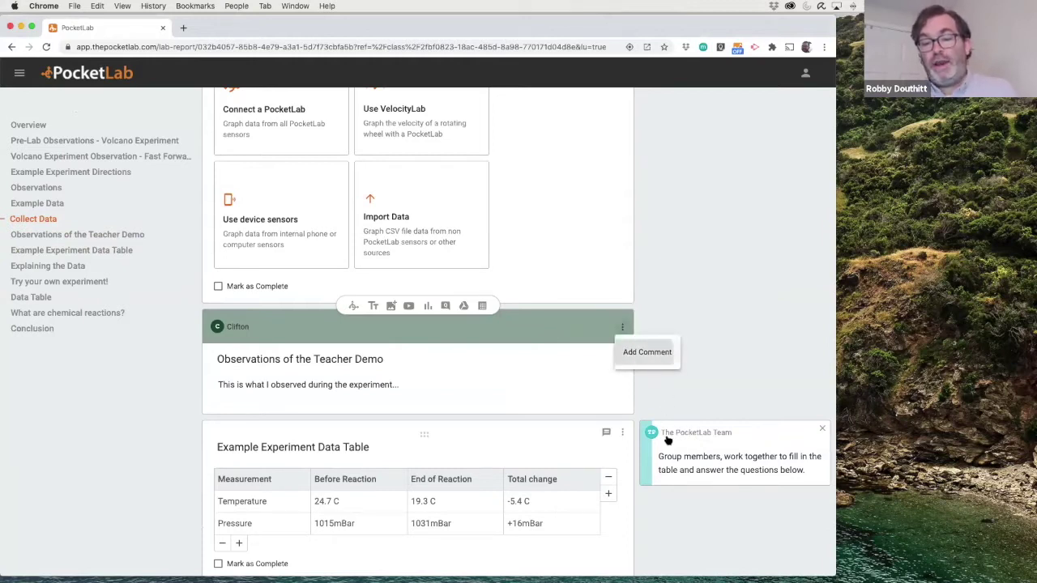
{"action": "left_click", "coordinate": [645, 350]}
{"action": "type", "text": "Nice work."}
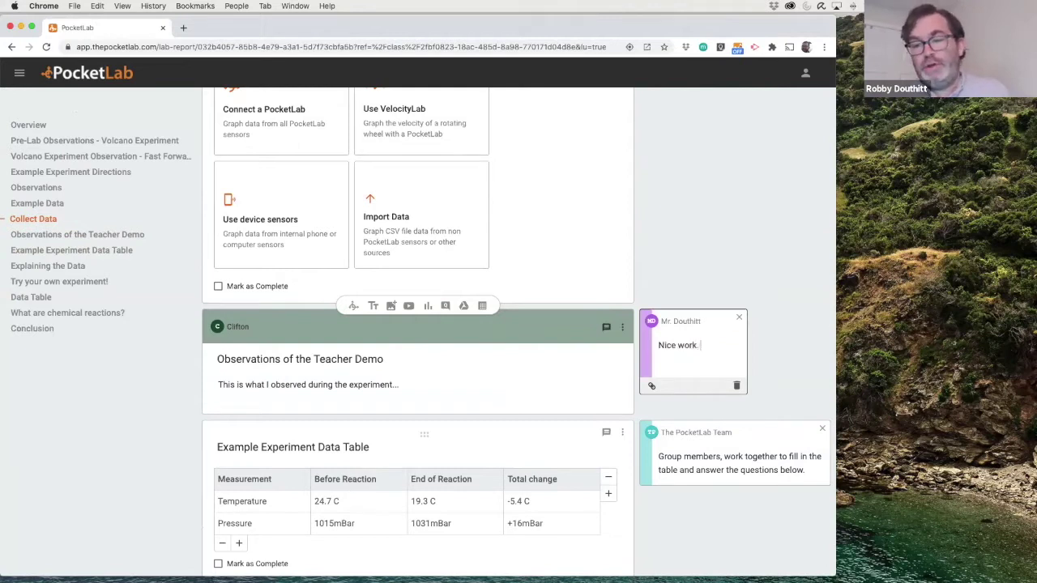
{"action": "type", "text": " What did you see the"}
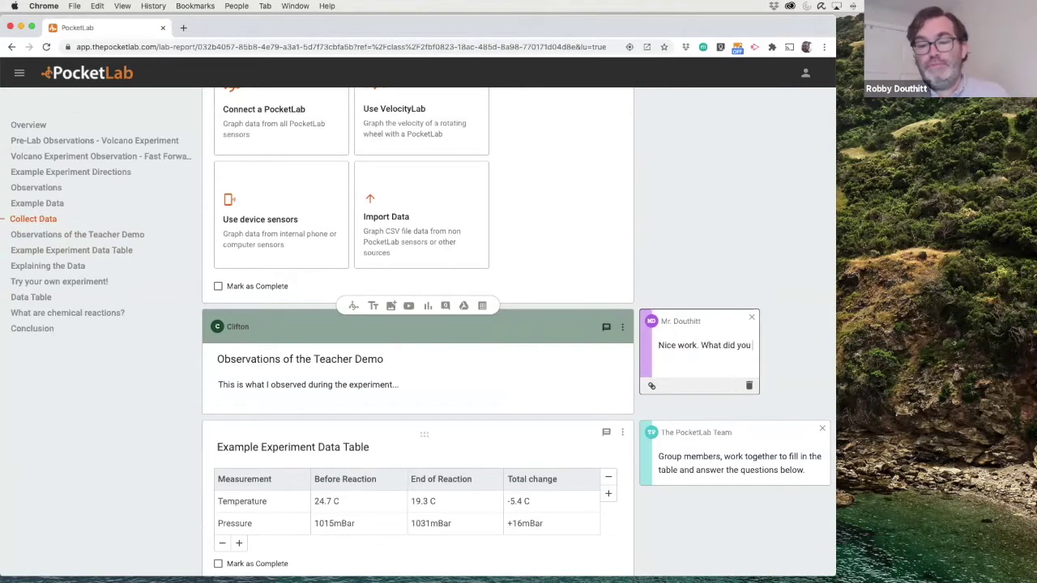
{"action": "type", "text": "do?"}
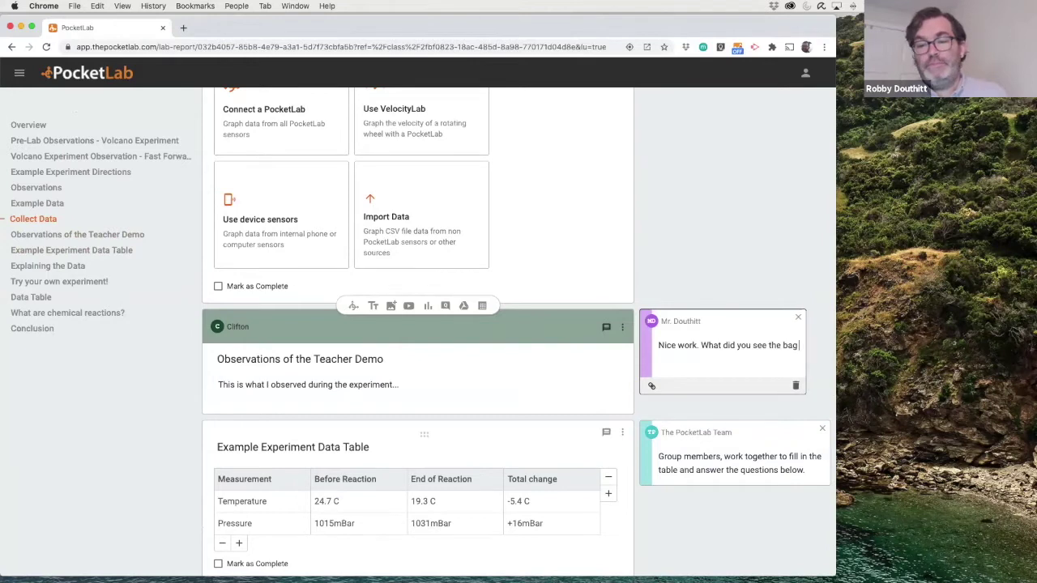
{"action": "left_click", "coordinate": [714, 266]}
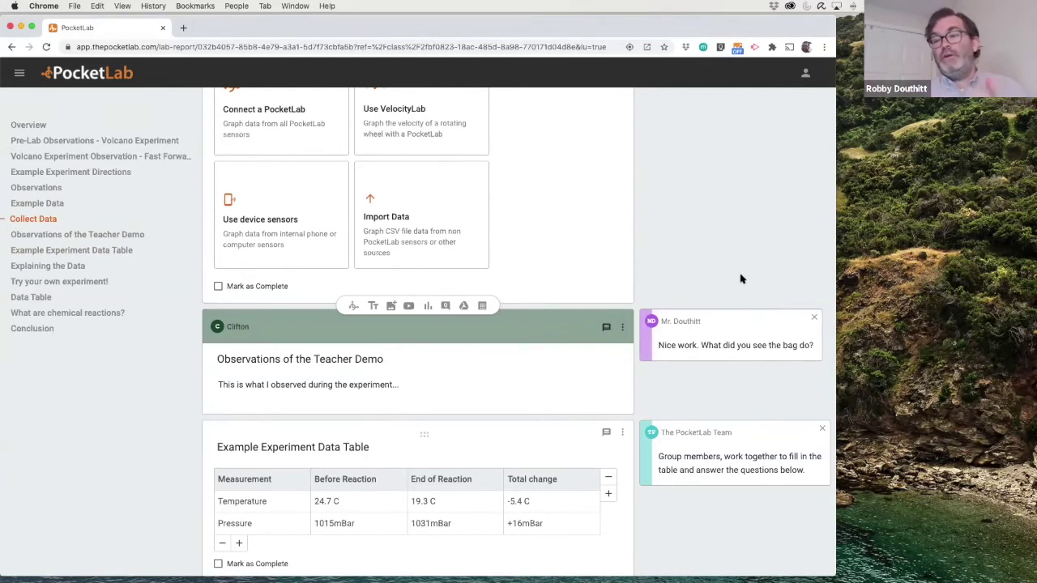
- Expand the Explaining the Data card to read all of its temperature and pressure questions
{"action": "scroll", "coordinate": [740, 278], "scroll_direction": "down", "scroll_amount": 2}
{"action": "scroll", "coordinate": [741, 278], "scroll_direction": "down", "scroll_amount": 10}
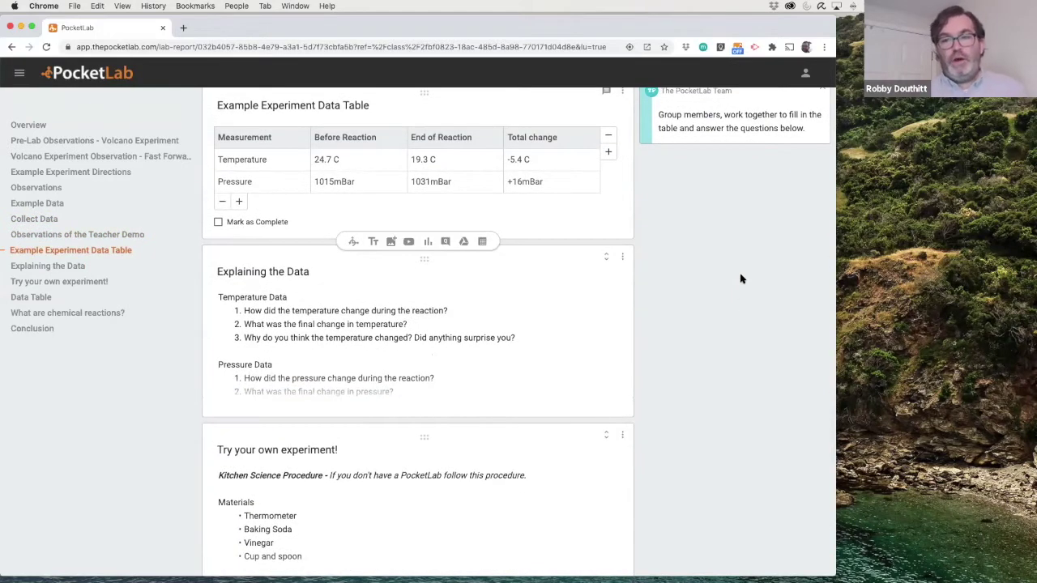
{"action": "scroll", "coordinate": [741, 278], "scroll_direction": "down", "scroll_amount": 2}
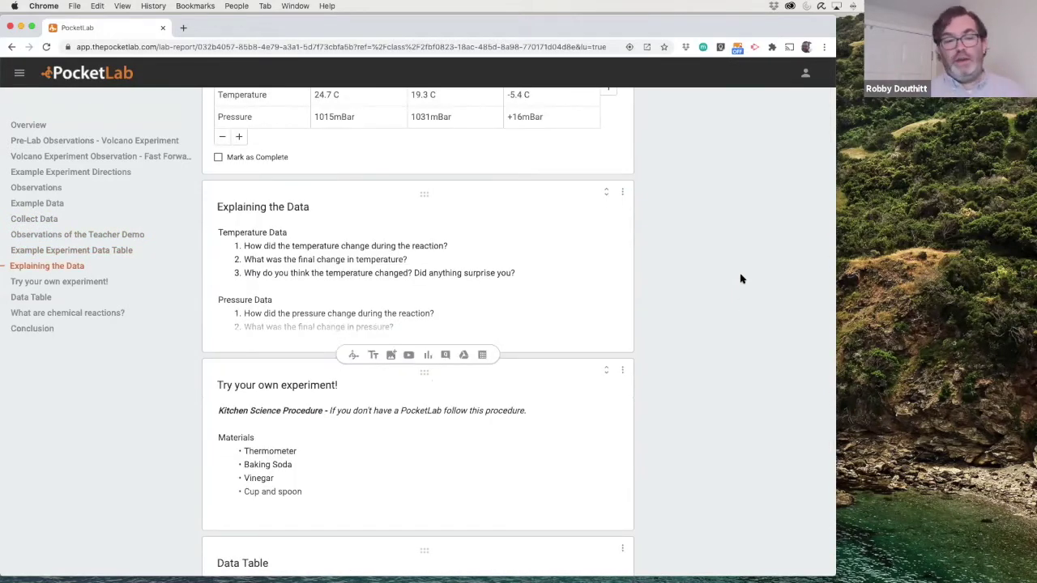
{"action": "scroll", "coordinate": [741, 278], "scroll_direction": "down", "scroll_amount": 2}
{"action": "scroll", "coordinate": [741, 278], "scroll_direction": "up", "scroll_amount": 2}
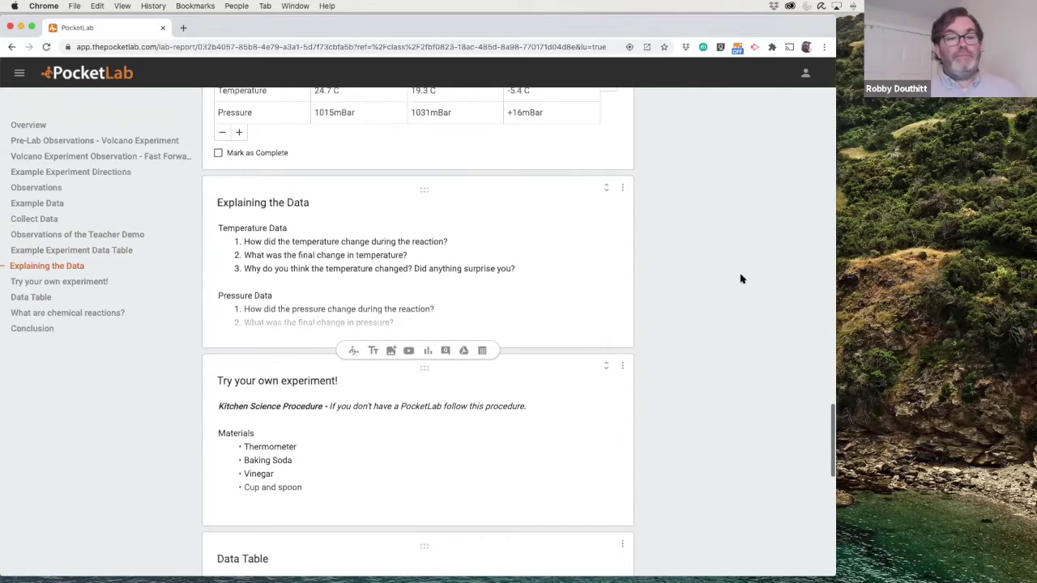
{"action": "left_click", "coordinate": [467, 268]}
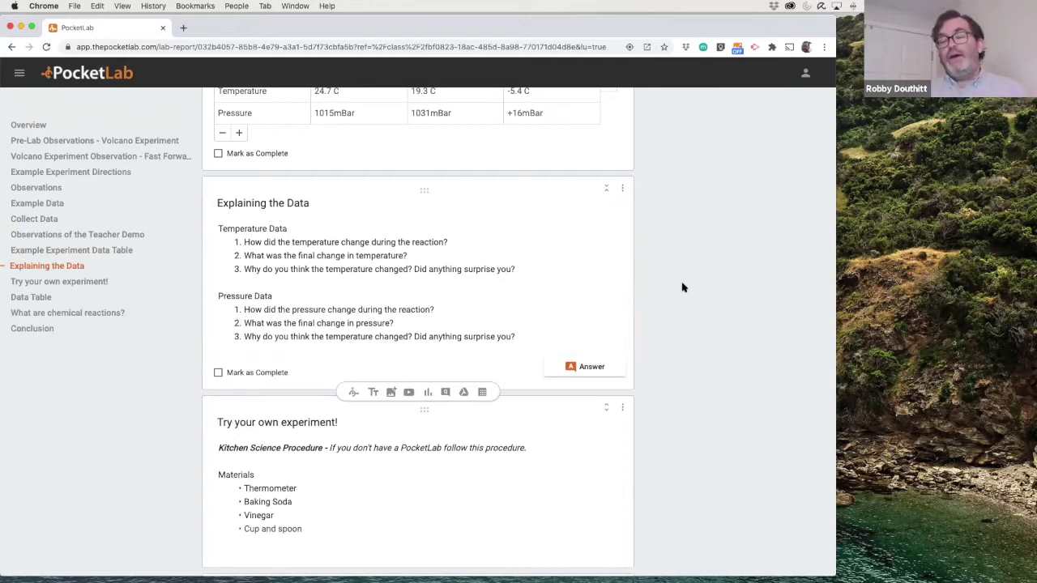
- Expand the "Try your own experiment!" card and review its materials and procedure together with the Data Table below
{"action": "scroll", "coordinate": [683, 287], "scroll_direction": "down", "scroll_amount": 1}
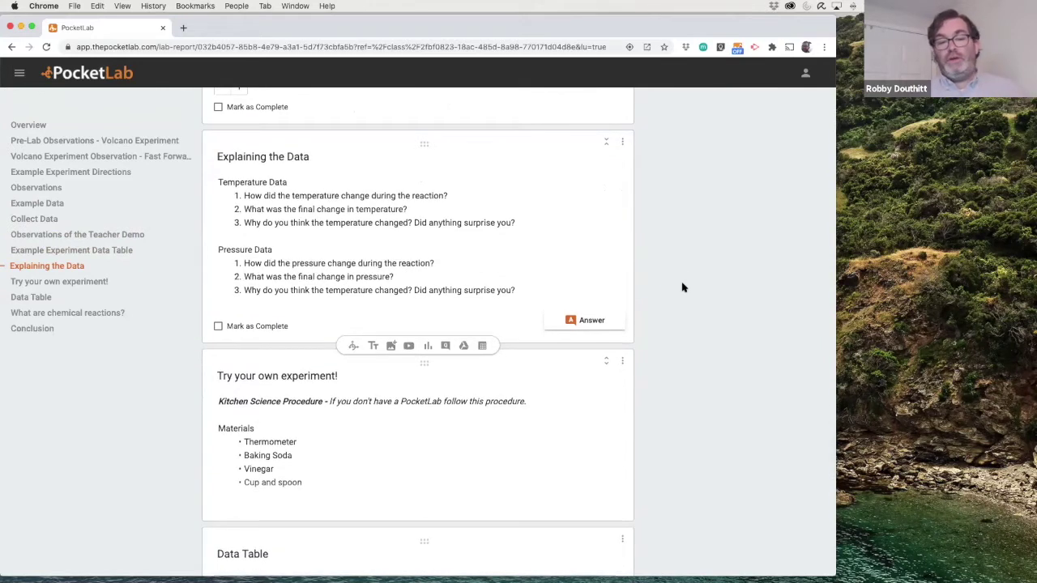
{"action": "scroll", "coordinate": [683, 288], "scroll_direction": "down", "scroll_amount": 2}
{"action": "scroll", "coordinate": [683, 288], "scroll_direction": "down", "scroll_amount": 1}
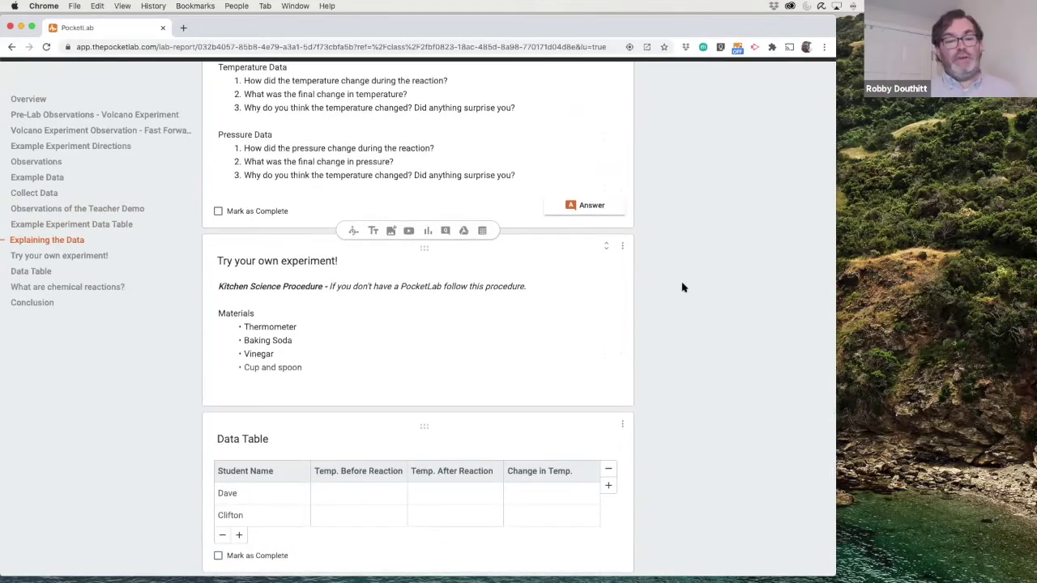
{"action": "scroll", "coordinate": [683, 287], "scroll_direction": "down", "scroll_amount": 2}
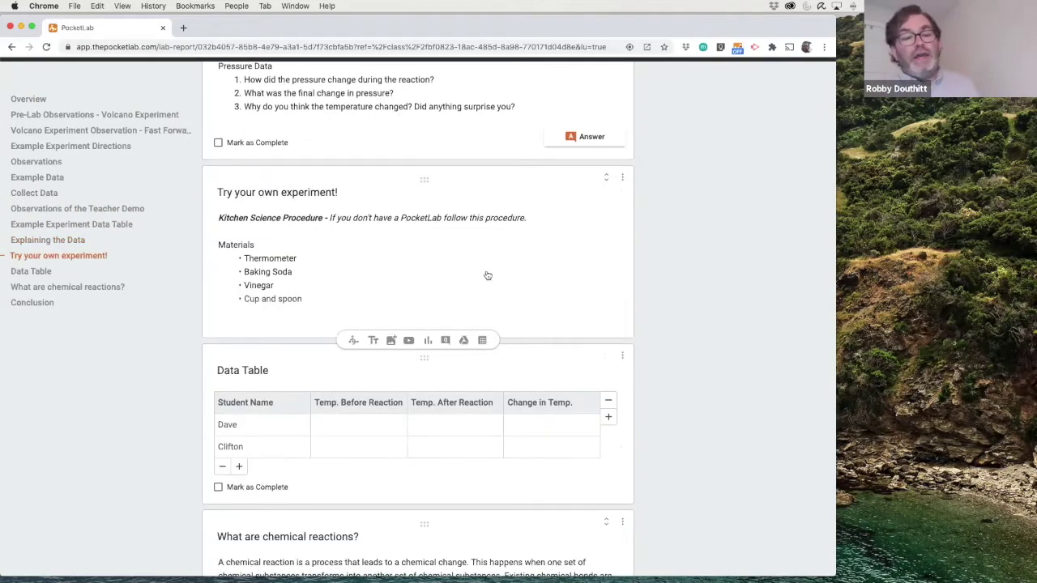
{"action": "scroll", "coordinate": [726, 289], "scroll_direction": "down", "scroll_amount": 2}
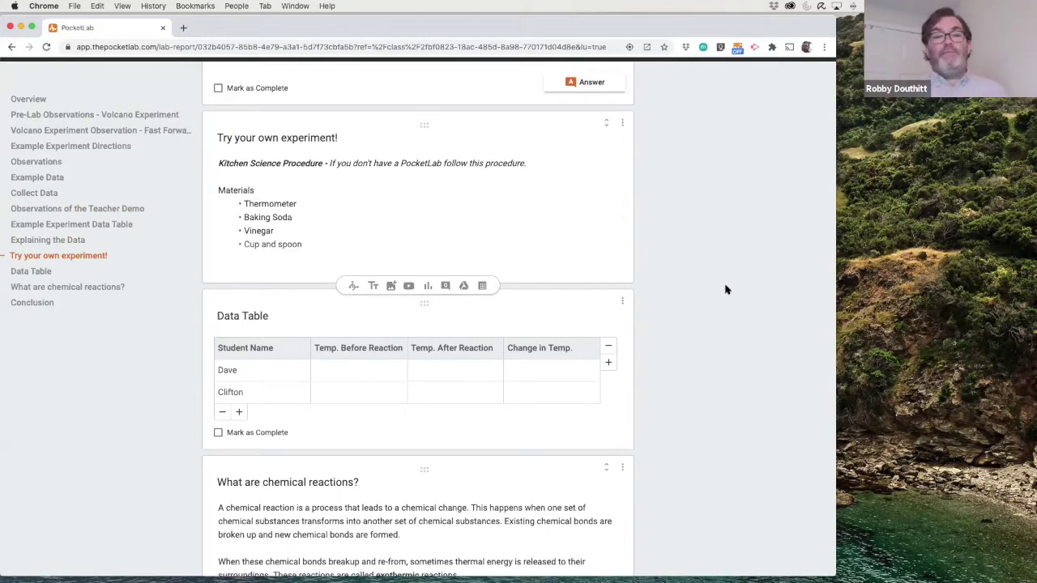
{"action": "left_click", "coordinate": [504, 199]}
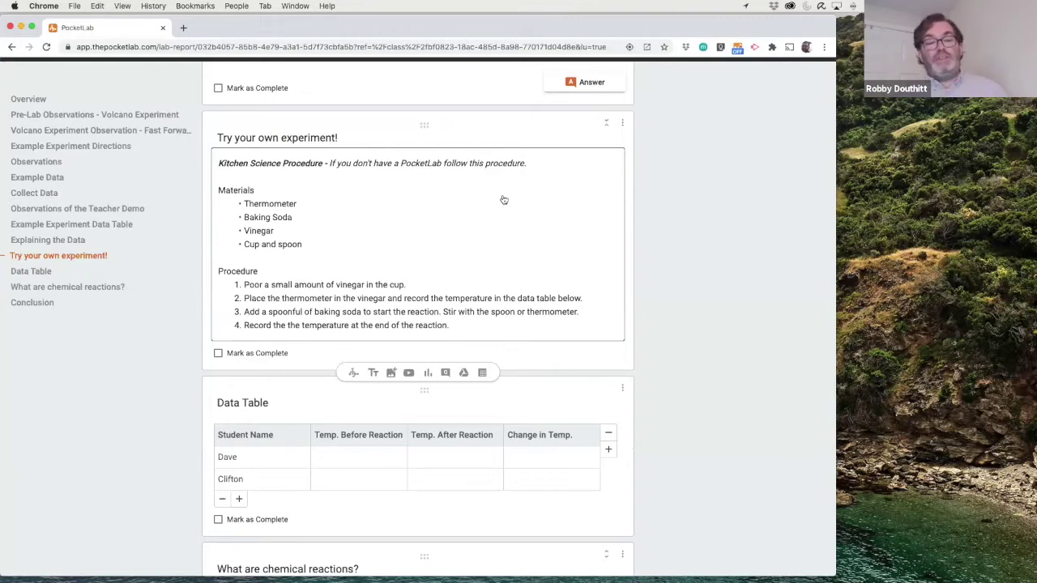
{"action": "scroll", "coordinate": [559, 224], "scroll_direction": "down", "scroll_amount": 2}
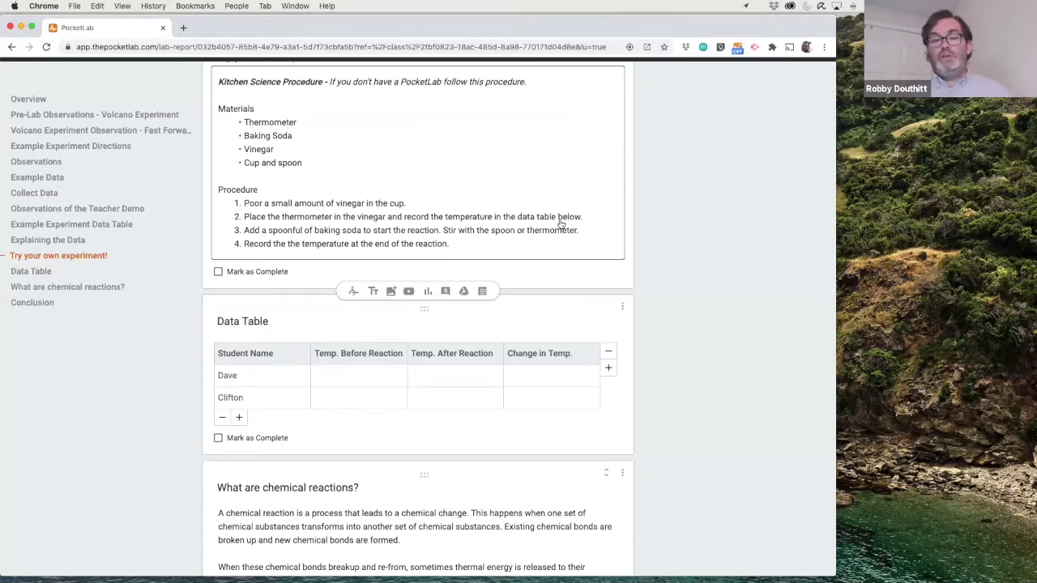
{"action": "scroll", "coordinate": [708, 239], "scroll_direction": "down", "scroll_amount": 1}
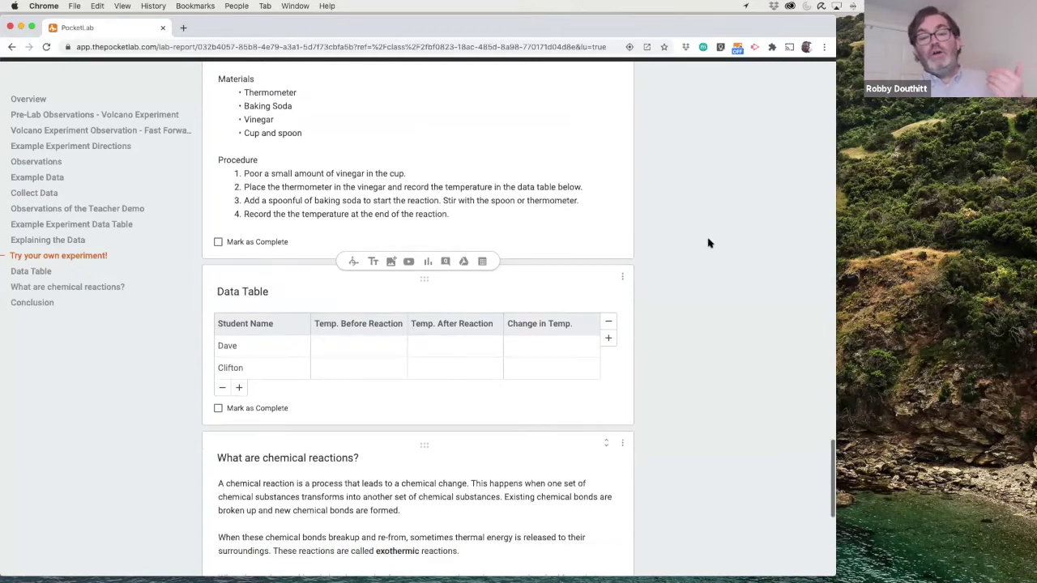
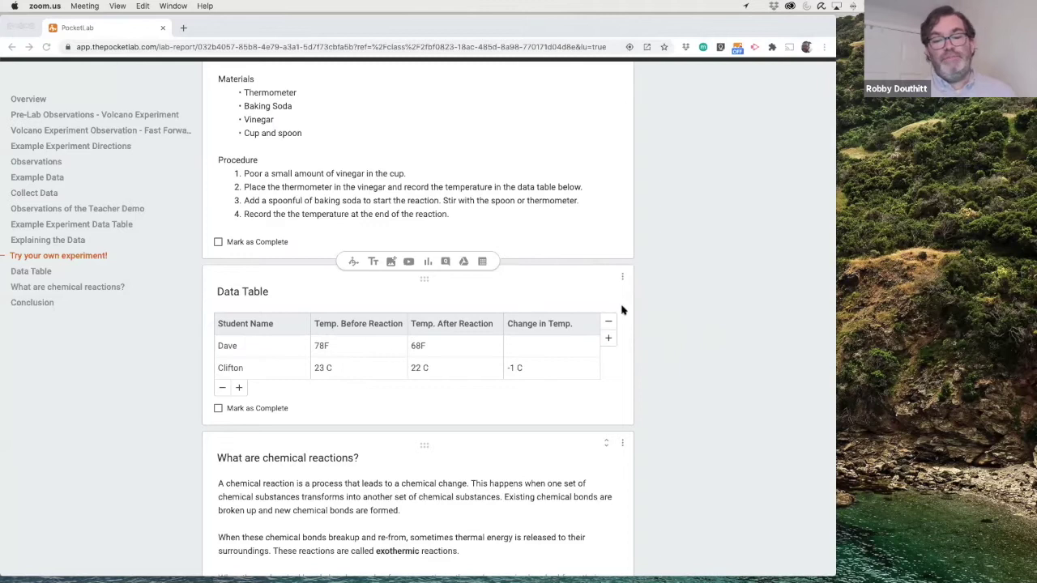
- Add the comment "Use C." to the Data Table card
{"action": "left_click", "coordinate": [622, 278]}
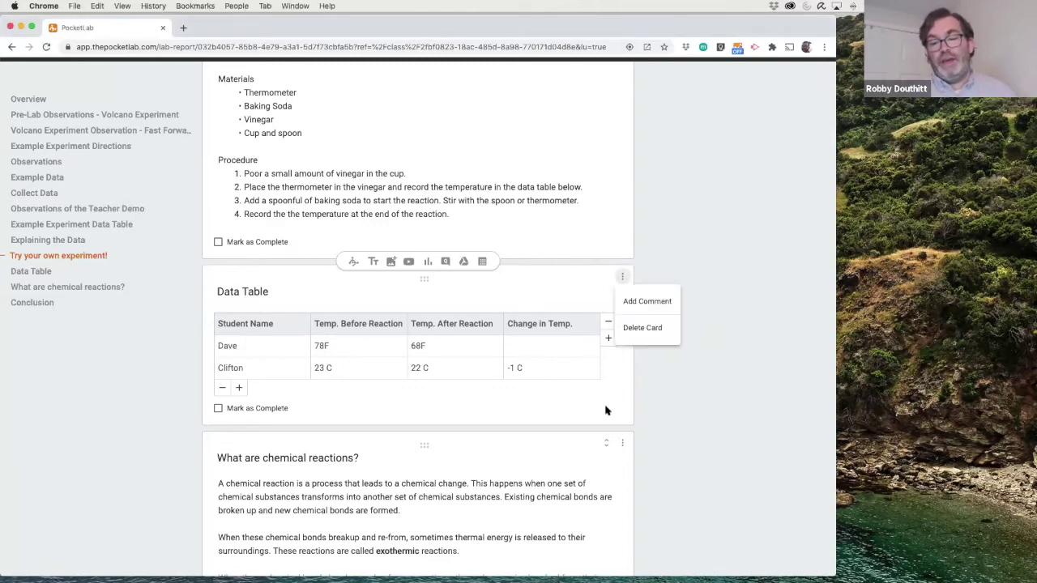
{"action": "left_click", "coordinate": [647, 300]}
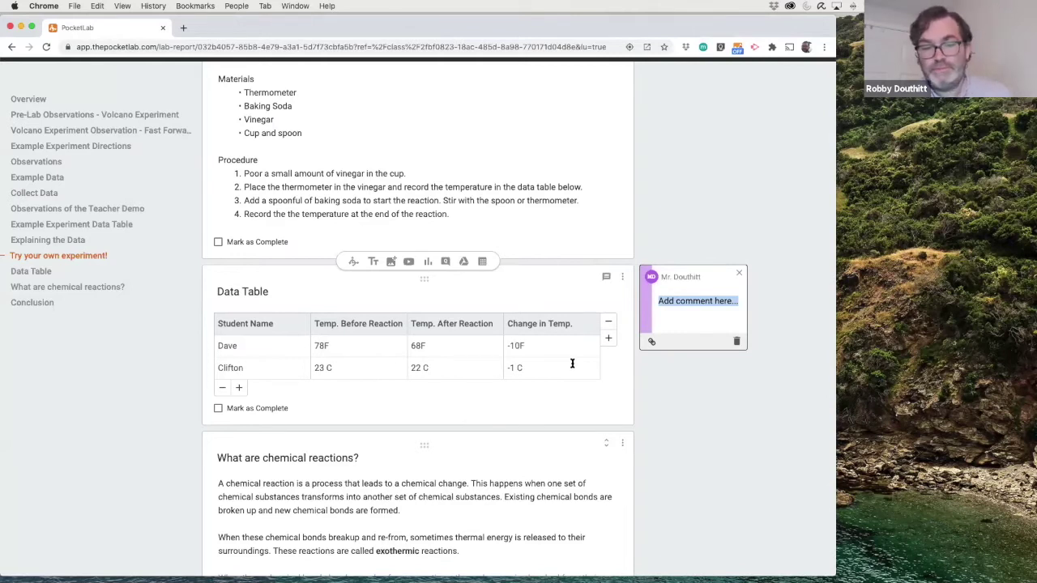
{"action": "type", "text": "Use Ce"}
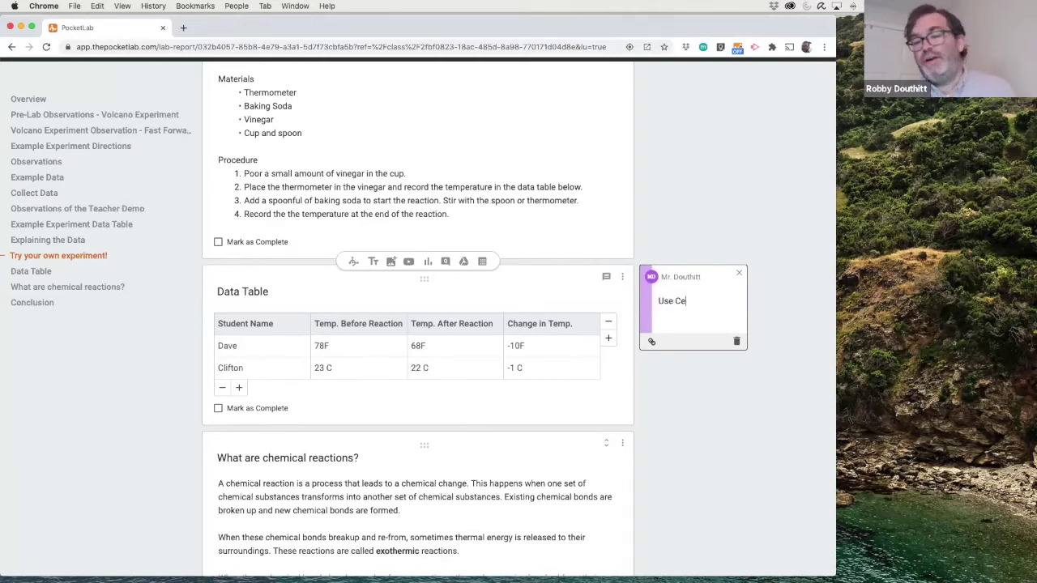
{"action": "key", "text": "BackSpace"}
{"action": "type", "text": "."}
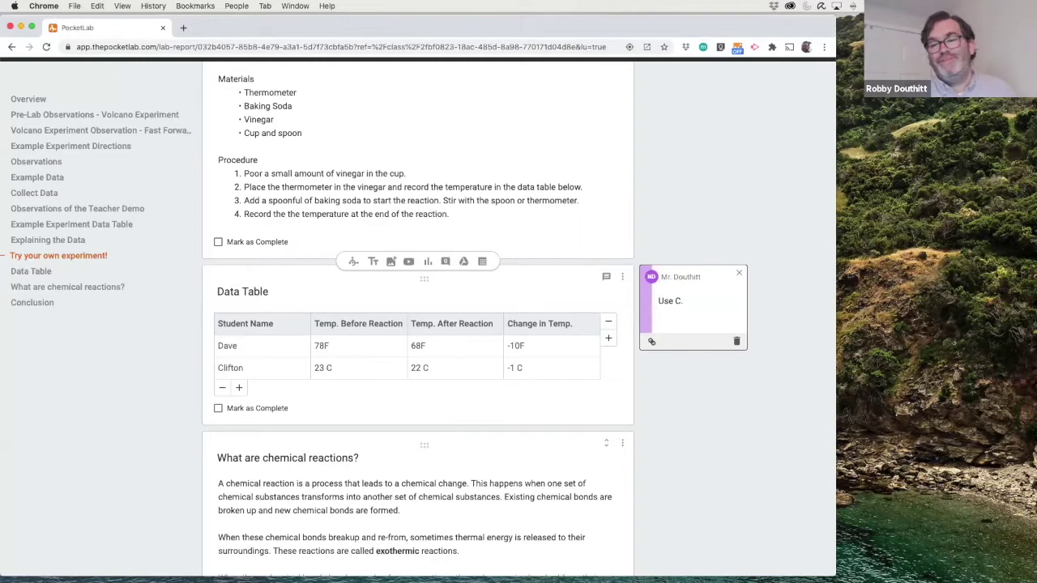
{"action": "left_click", "coordinate": [685, 416]}
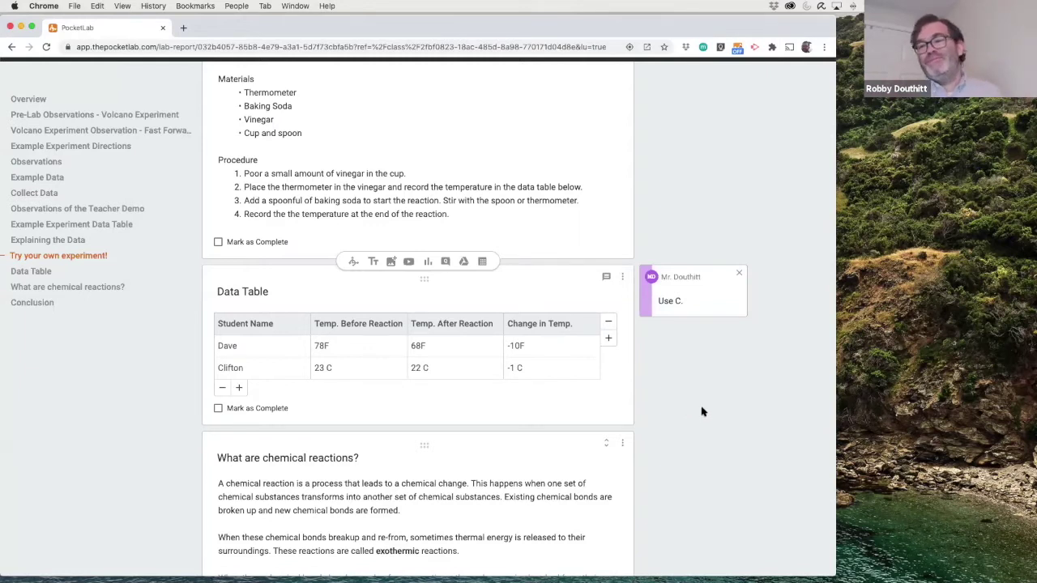
- Expand the "What are chemical reactions?" and Conclusion cards and read their full text
{"action": "scroll", "coordinate": [703, 411], "scroll_direction": "down", "scroll_amount": 4}
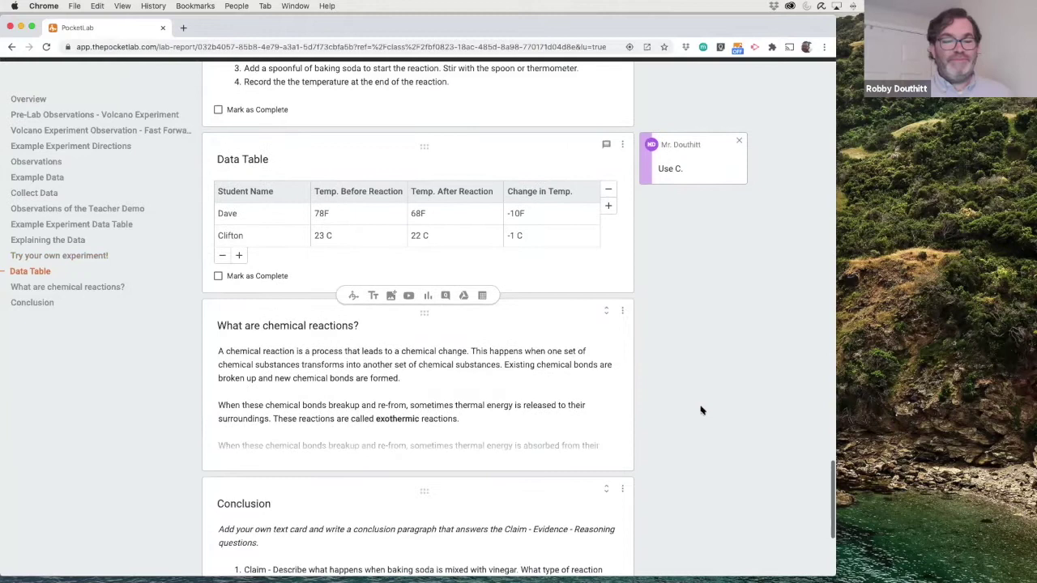
{"action": "scroll", "coordinate": [703, 411], "scroll_direction": "down", "scroll_amount": 5}
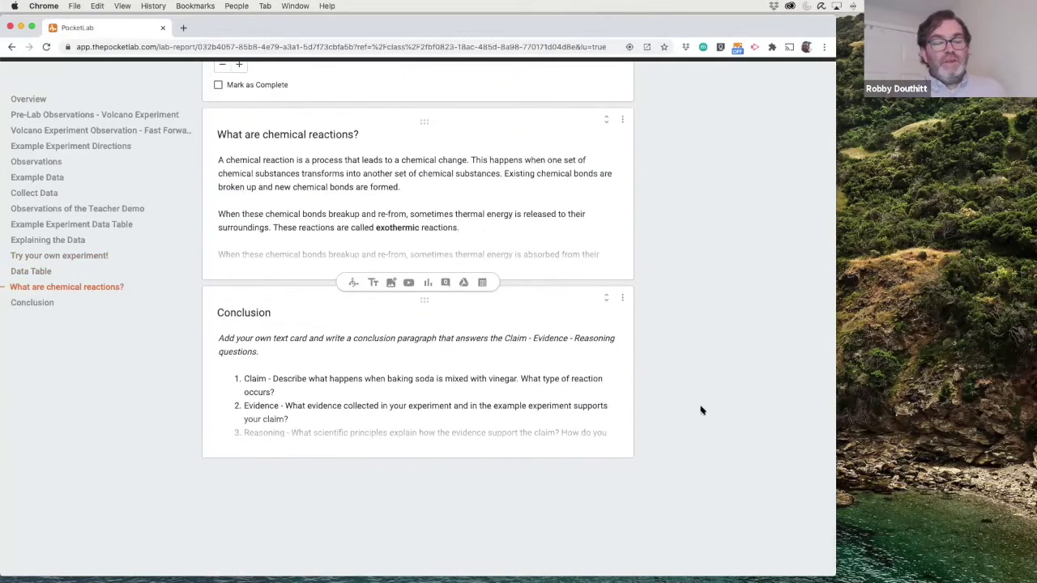
{"action": "left_click", "coordinate": [525, 209]}
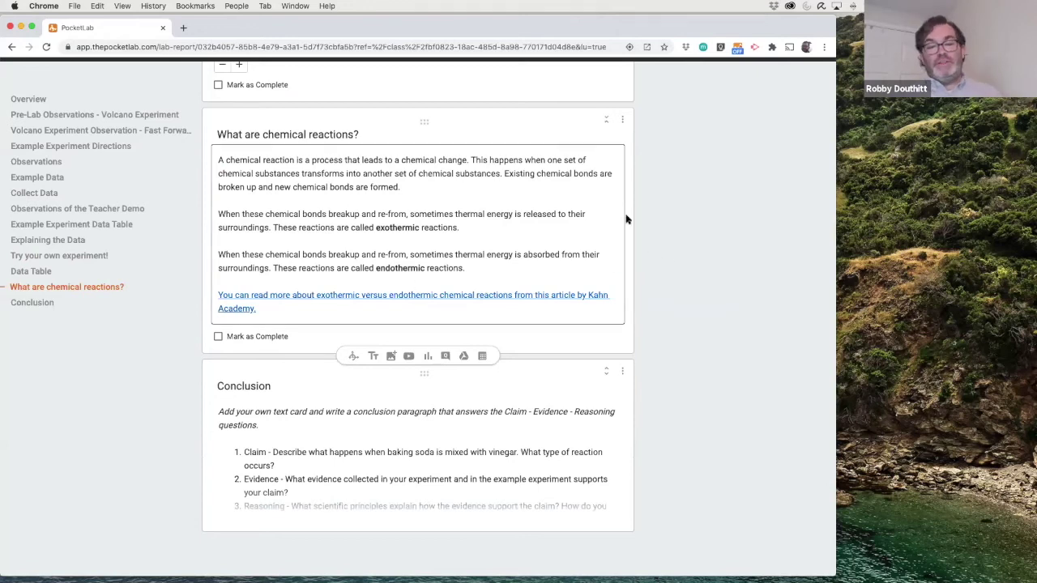
{"action": "scroll", "coordinate": [674, 302], "scroll_direction": "down", "scroll_amount": 1}
{"action": "scroll", "coordinate": [674, 301], "scroll_direction": "down", "scroll_amount": 1}
{"action": "left_click", "coordinate": [478, 416]}
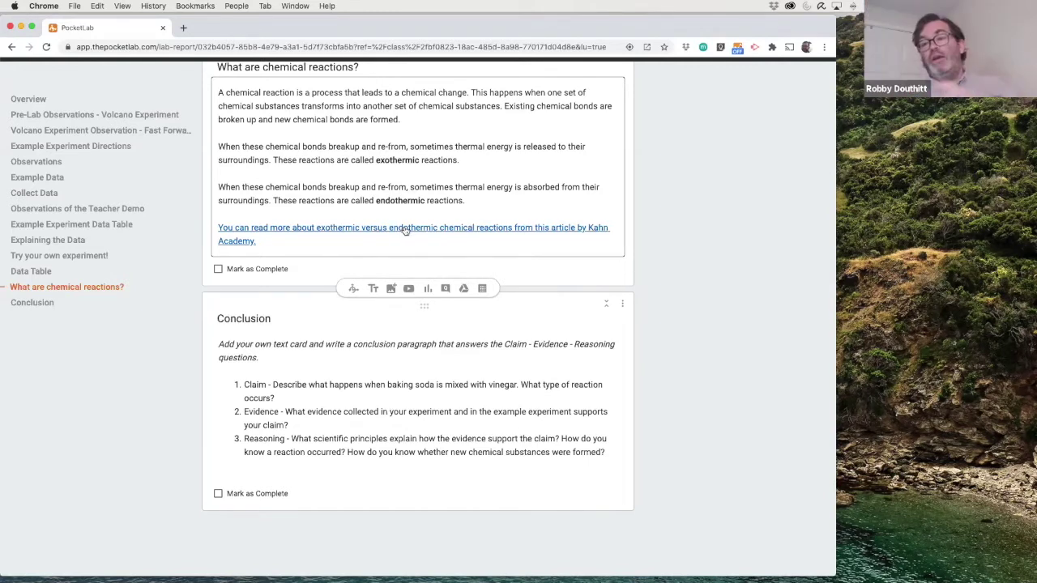
- Visit the linked Khan Academy article on endothermic versus exothermic reactions and return to the lab report
{"action": "left_click", "coordinate": [357, 230]}
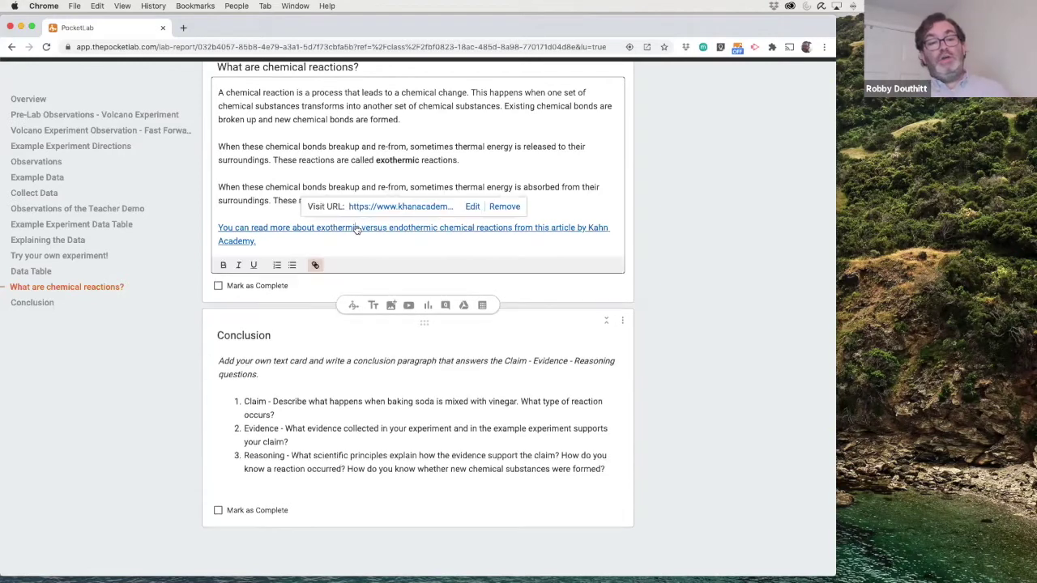
{"action": "left_click", "coordinate": [410, 206]}
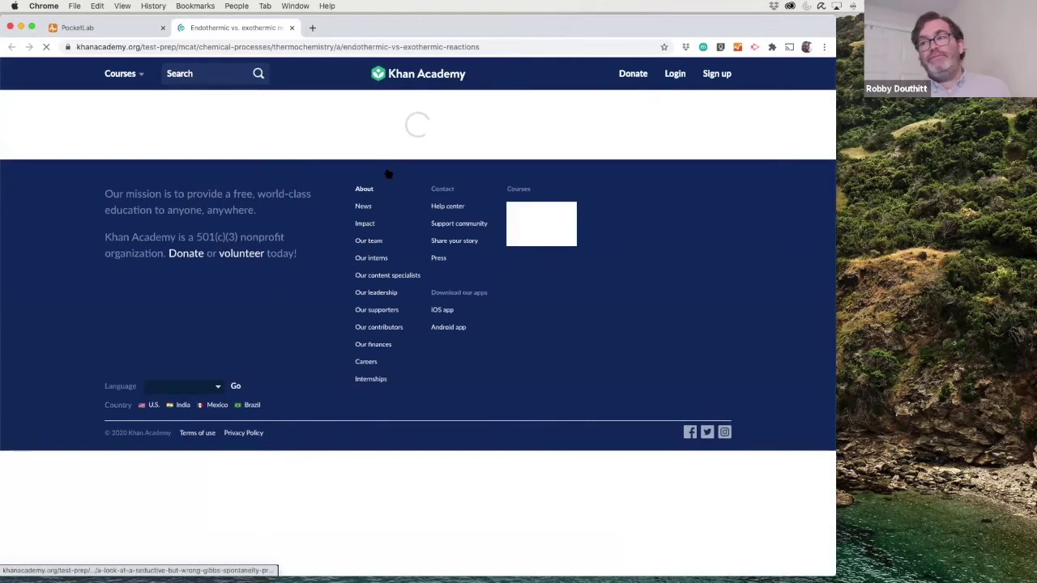
{"action": "scroll", "coordinate": [407, 278], "scroll_direction": "down", "scroll_amount": 2}
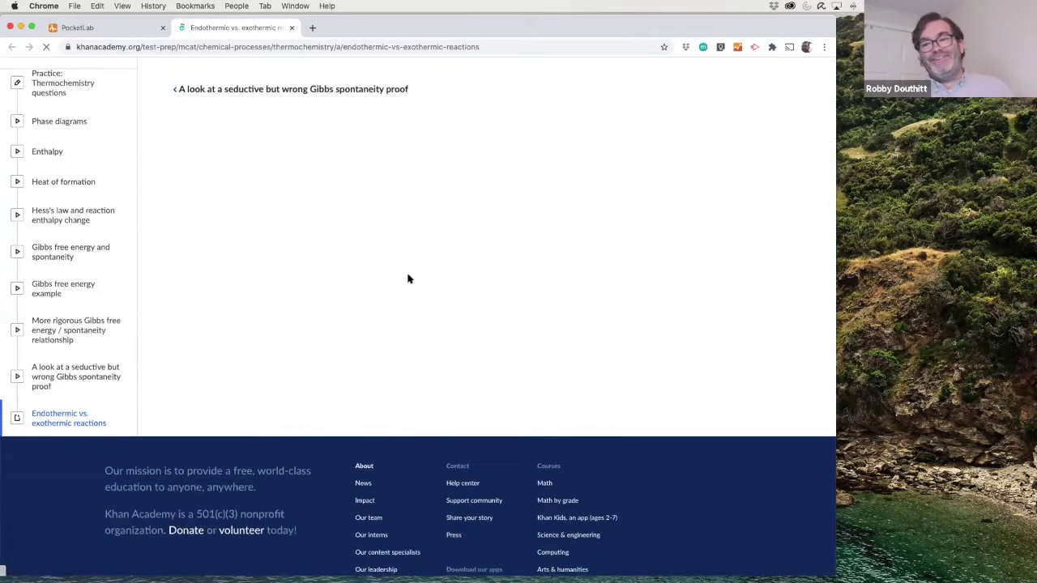
{"action": "left_click", "coordinate": [95, 28]}
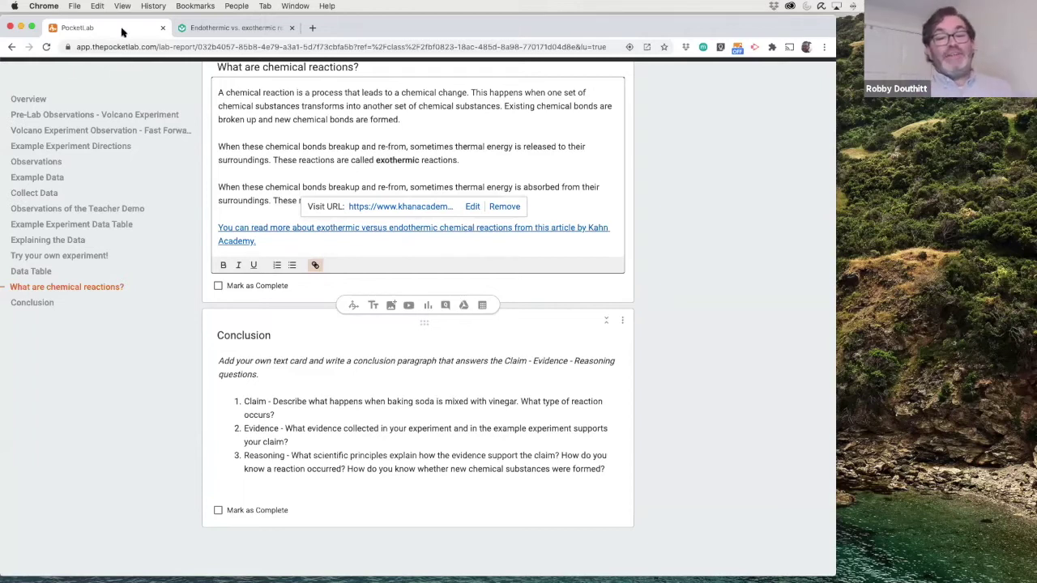
{"action": "left_click", "coordinate": [713, 256]}
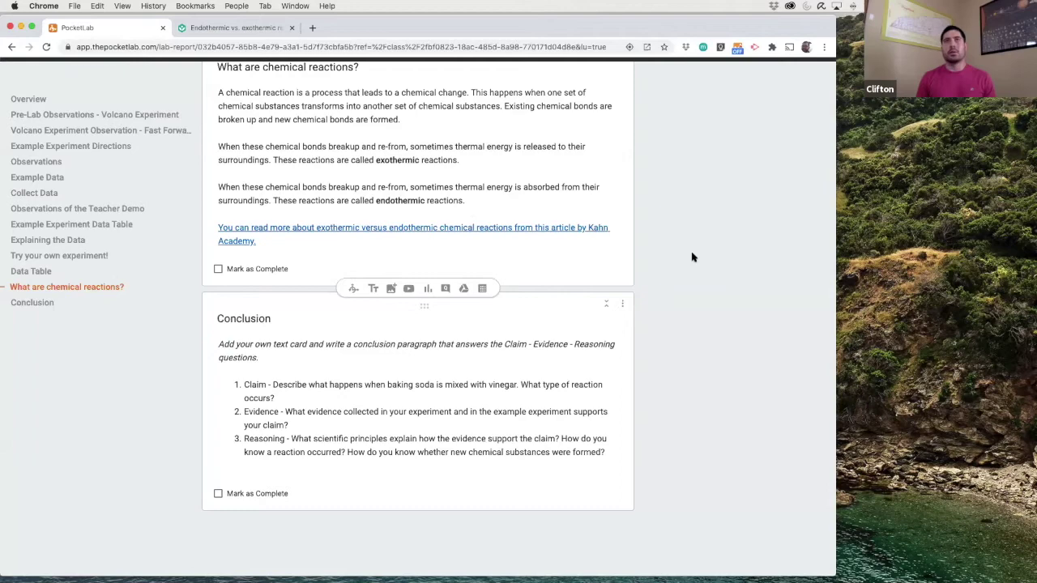
- Return from the lab report to its class page and expand the lab groups of the Understanding Chemical Changes assignment
{"action": "scroll", "coordinate": [693, 257], "scroll_direction": "up", "scroll_amount": 20}
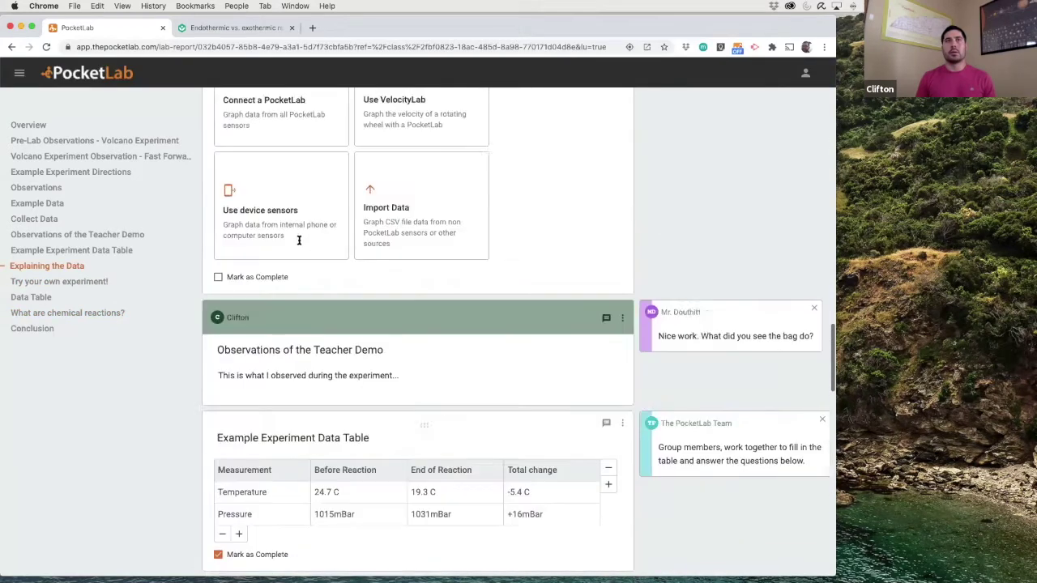
{"action": "scroll", "coordinate": [299, 241], "scroll_direction": "up", "scroll_amount": 20}
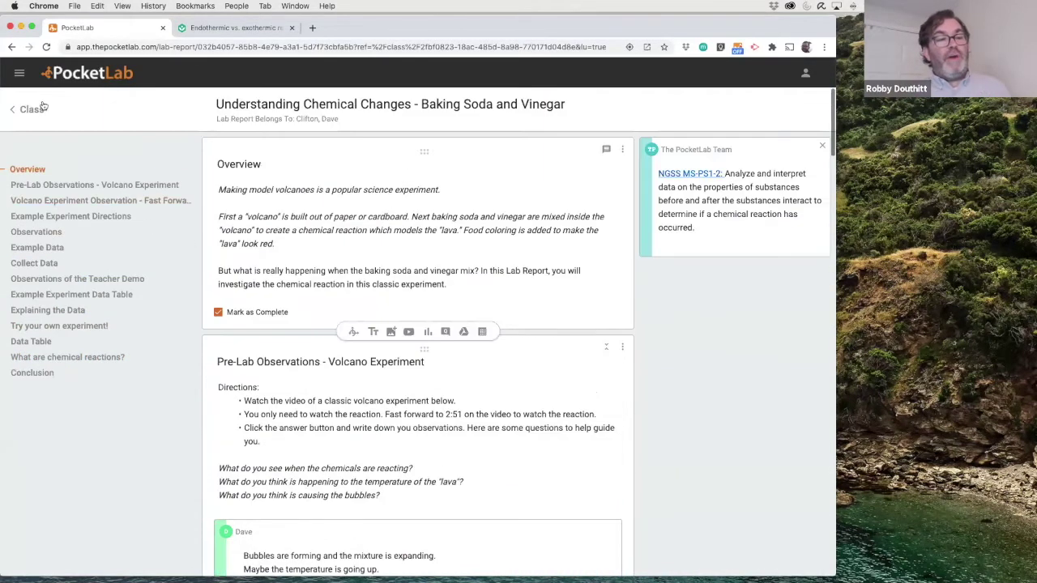
{"action": "left_click", "coordinate": [33, 109]}
{"action": "left_click", "coordinate": [426, 251]}
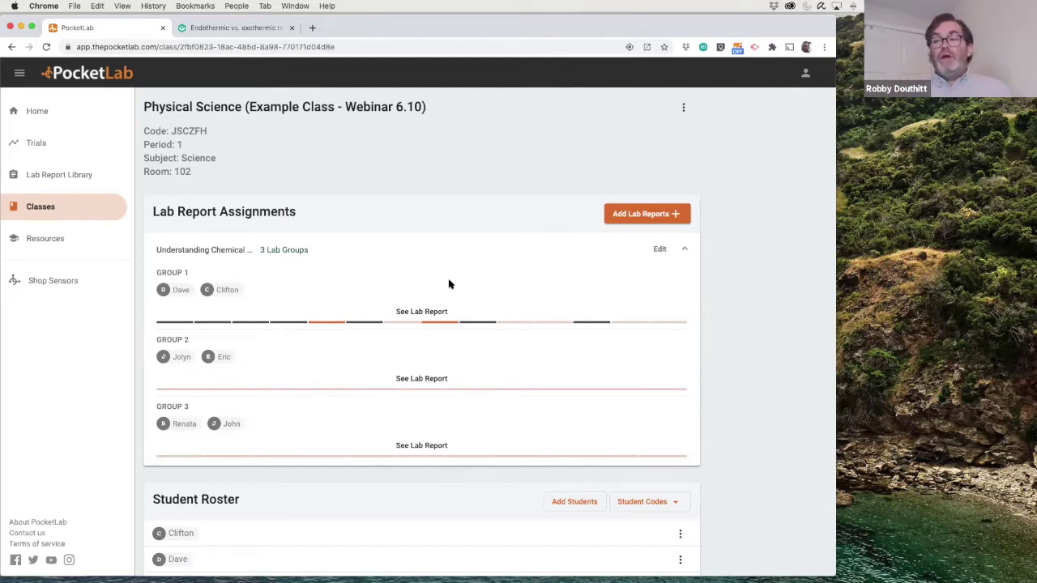
- Go to the home page and look through the recent lab reports, featured lab reports and tutorials
{"action": "left_click", "coordinate": [47, 114]}
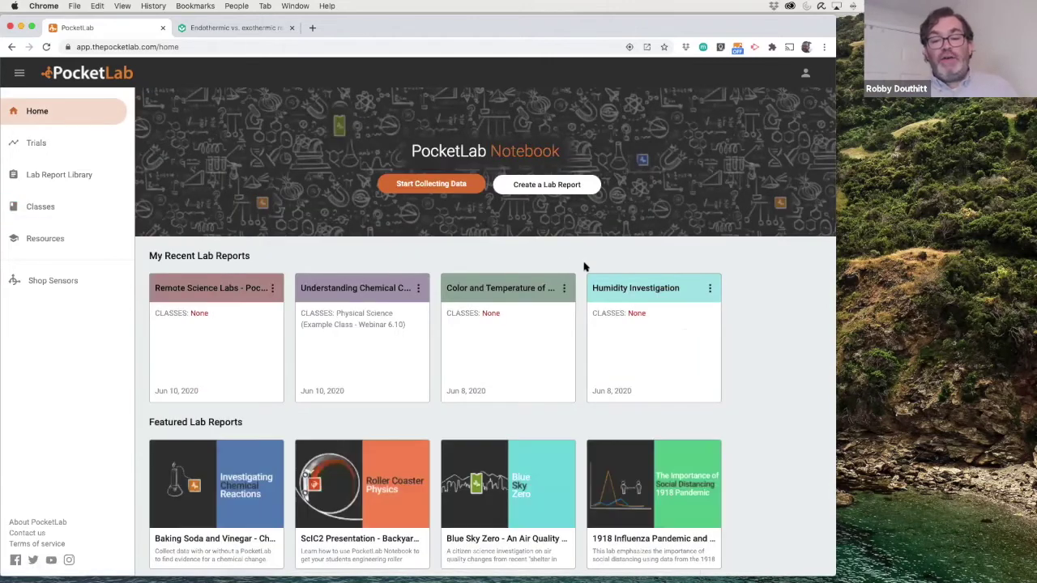
{"action": "scroll", "coordinate": [584, 266], "scroll_direction": "down", "scroll_amount": 3}
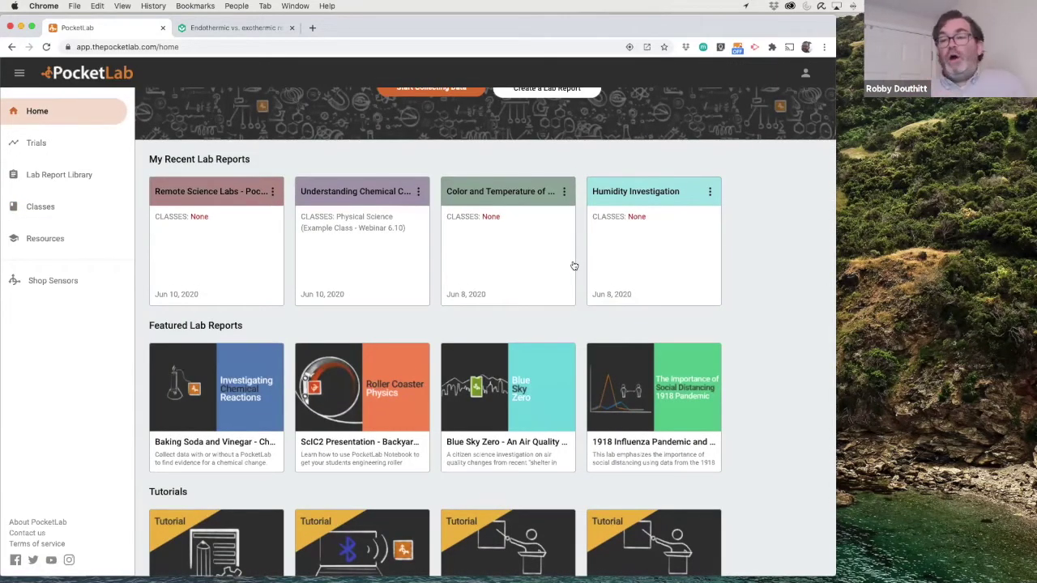
{"action": "scroll", "coordinate": [572, 267], "scroll_direction": "up", "scroll_amount": 3}
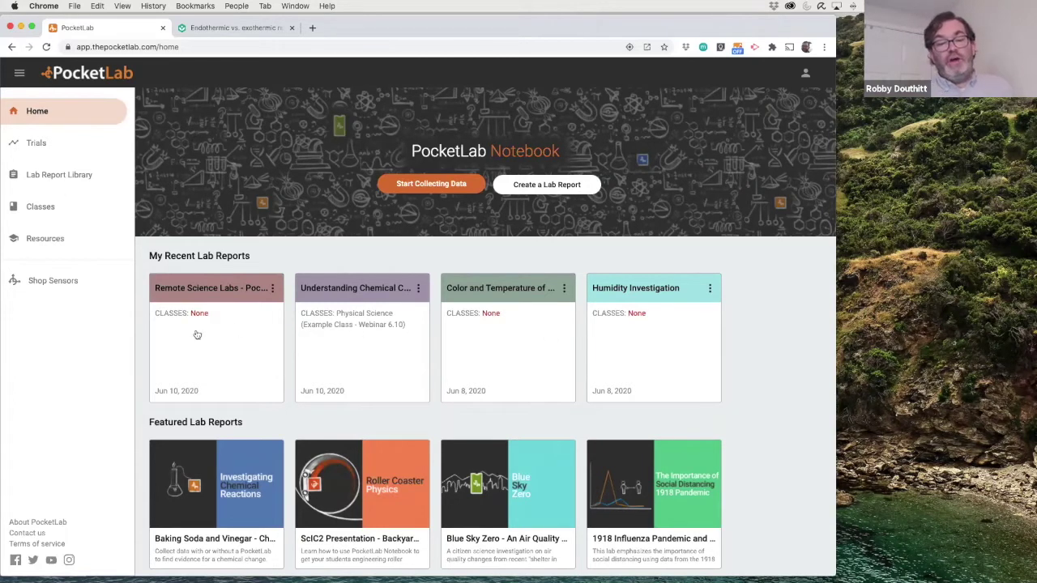
{"action": "scroll", "coordinate": [667, 338], "scroll_direction": "down", "scroll_amount": 5}
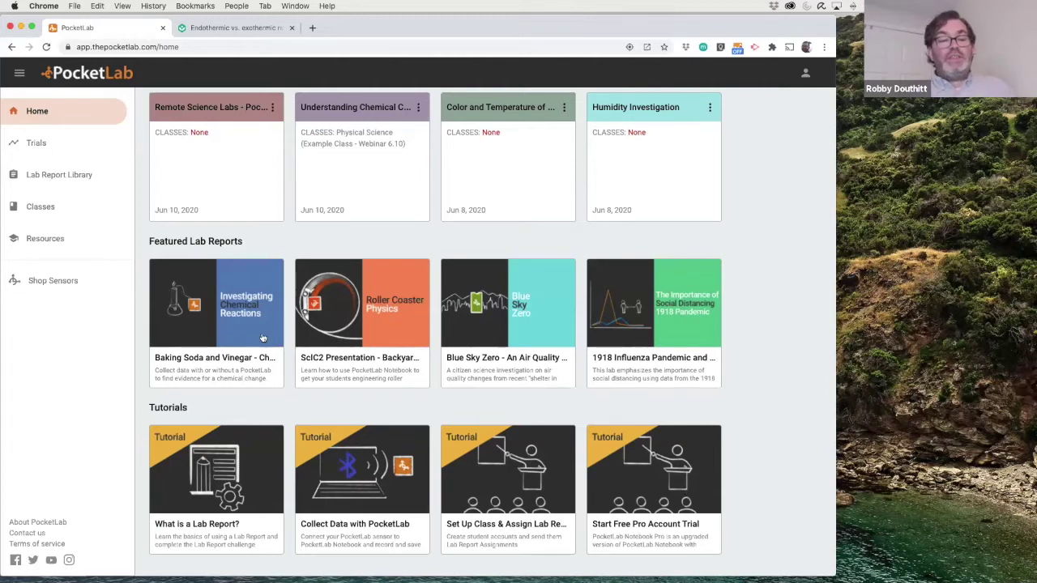
{"action": "scroll", "coordinate": [194, 365], "scroll_direction": "down", "scroll_amount": 1}
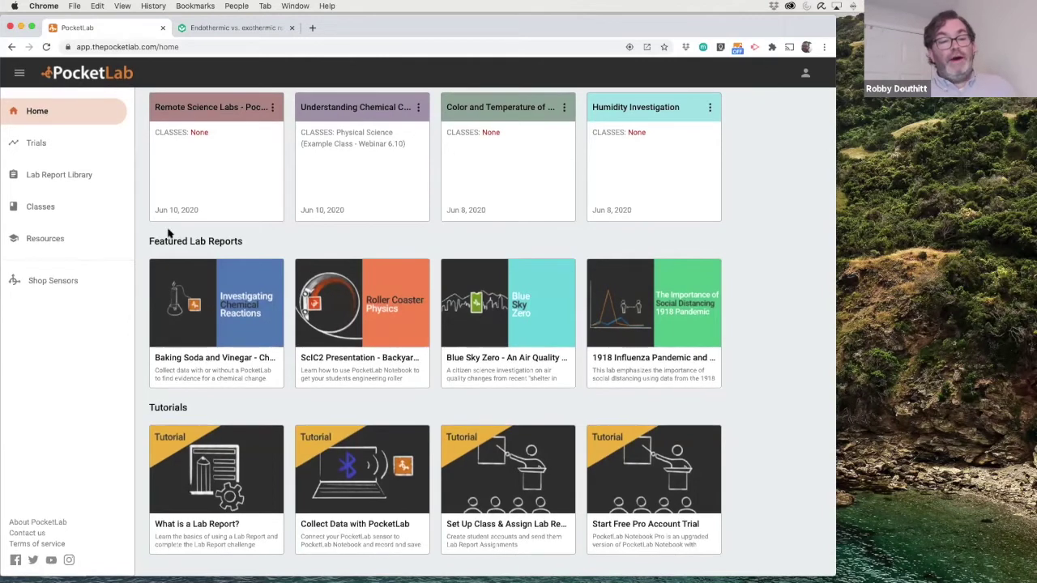
- Browse the Resources collection and open the featured "Baking Soda and Vinegar" lab report
{"action": "left_click", "coordinate": [193, 243]}
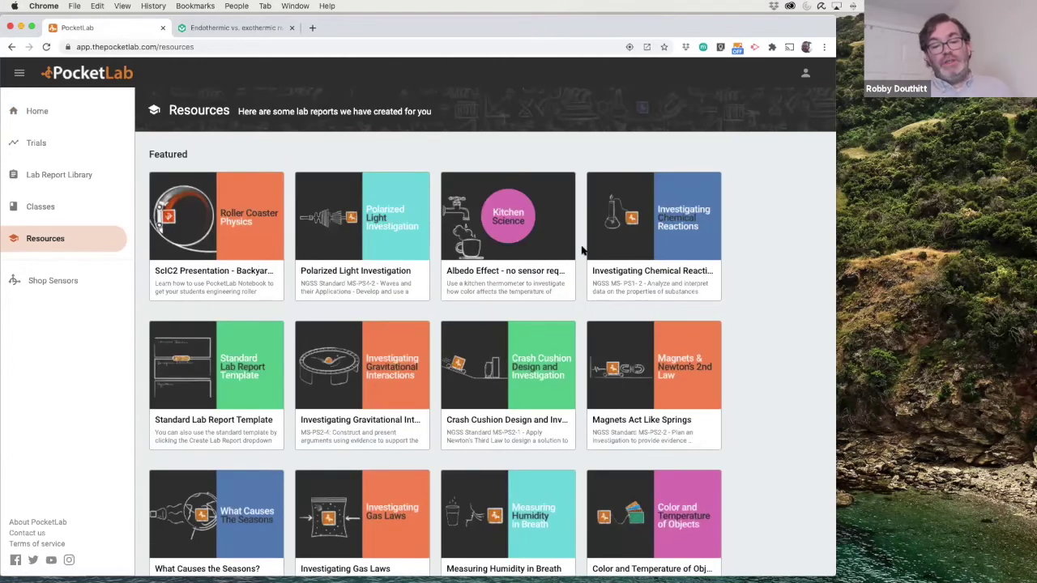
{"action": "scroll", "coordinate": [581, 251], "scroll_direction": "down", "scroll_amount": 5}
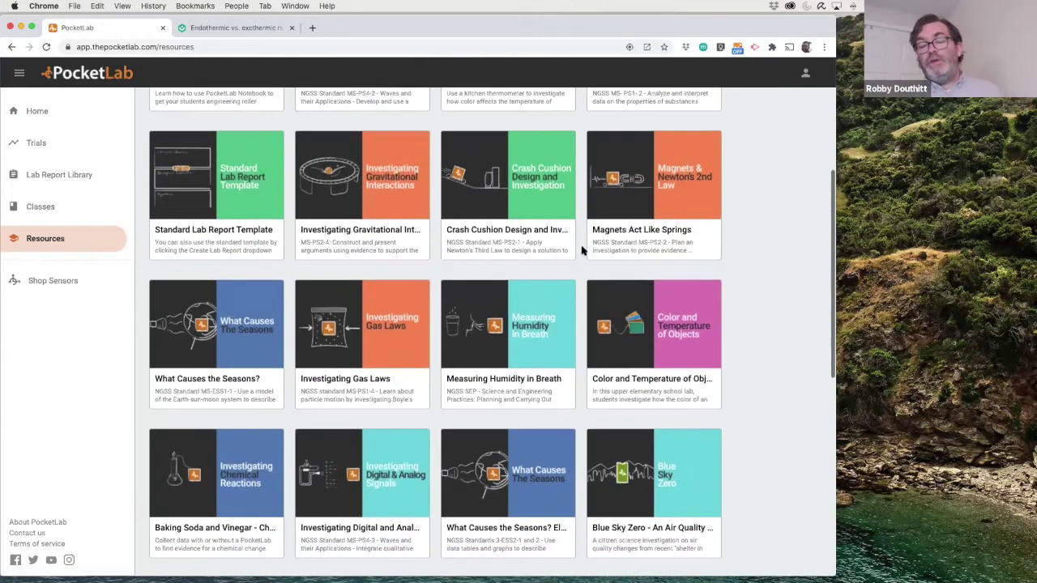
{"action": "scroll", "coordinate": [211, 286], "scroll_direction": "down", "scroll_amount": 2}
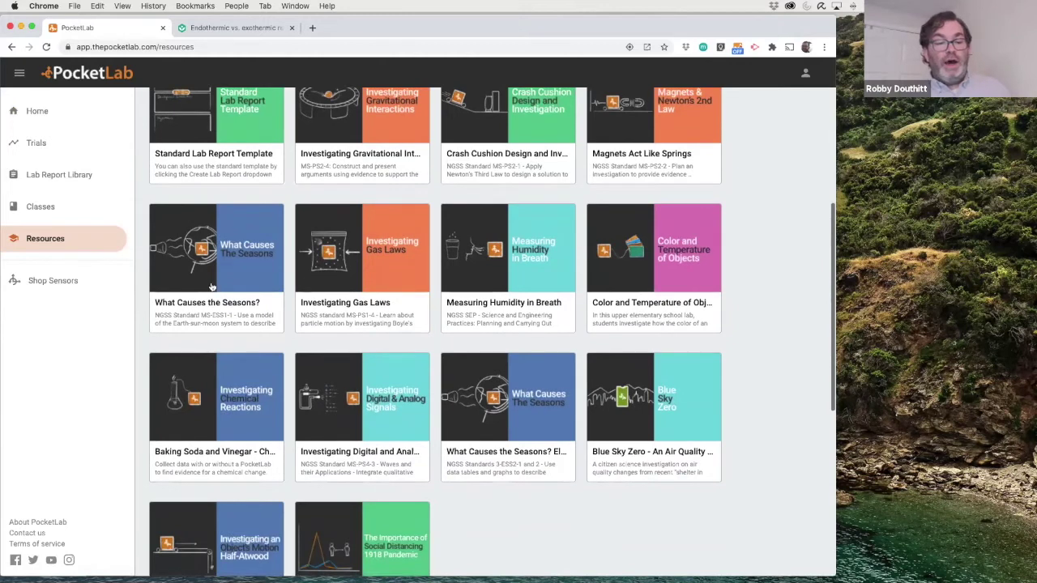
{"action": "scroll", "coordinate": [210, 287], "scroll_direction": "down", "scroll_amount": 2}
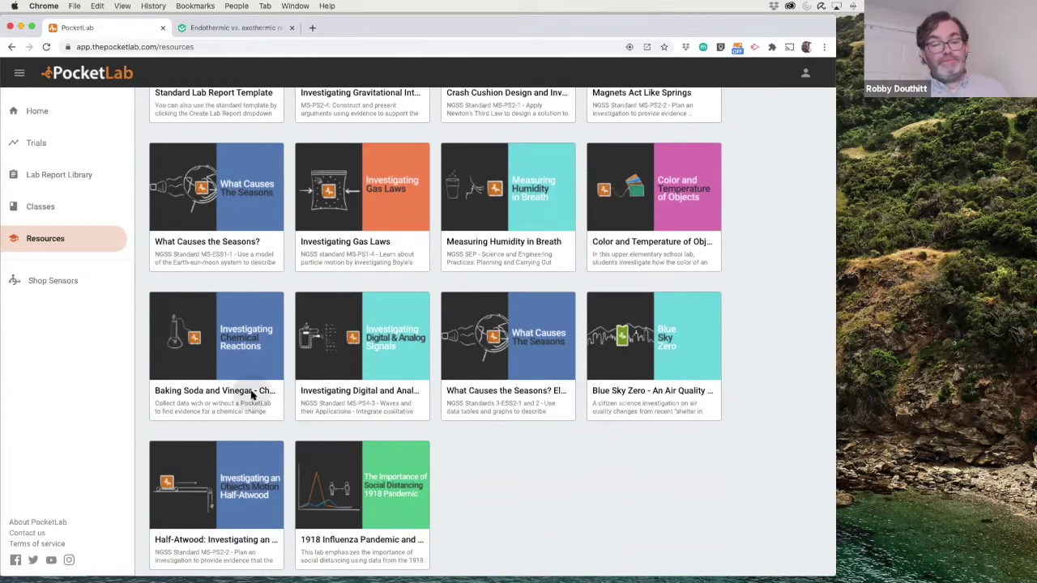
{"action": "left_click", "coordinate": [252, 396]}
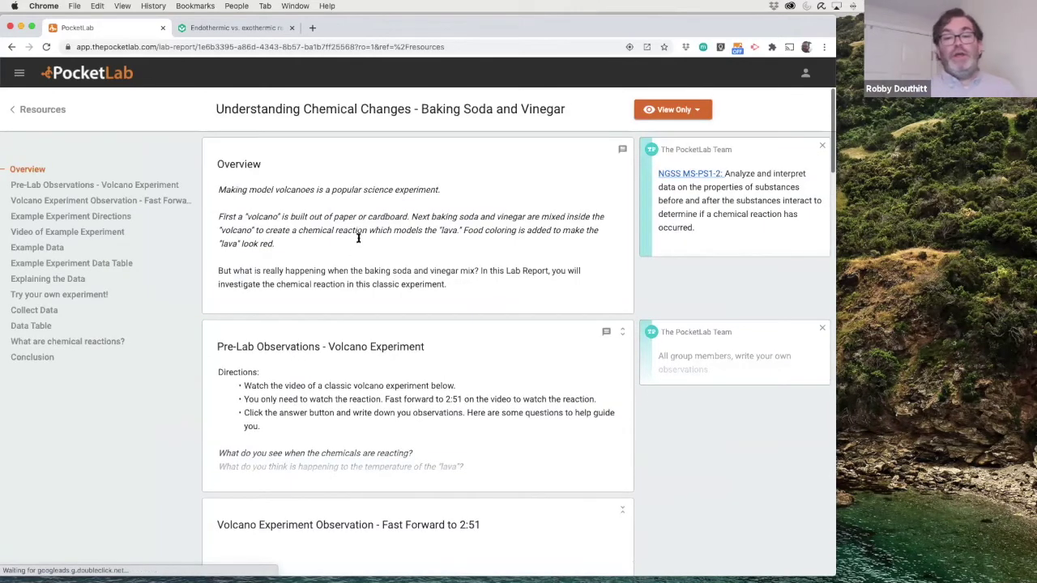
- Play the Video of Example Experiment, skip ahead to about 5:06 and pause it shortly after
{"action": "scroll", "coordinate": [360, 240], "scroll_direction": "down", "scroll_amount": 2}
{"action": "scroll", "coordinate": [360, 240], "scroll_direction": "down", "scroll_amount": 9}
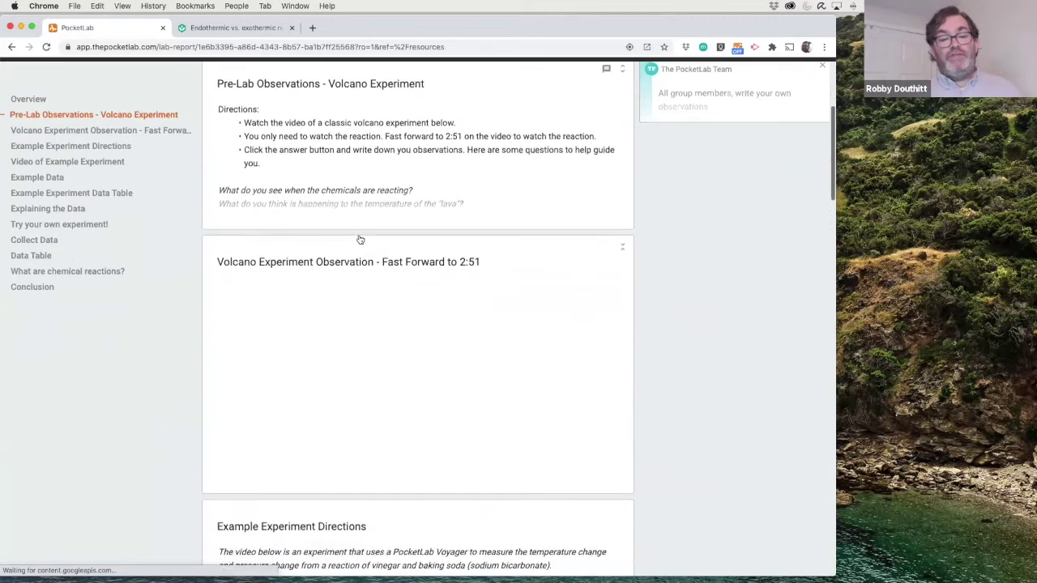
{"action": "scroll", "coordinate": [359, 236], "scroll_direction": "down", "scroll_amount": 4}
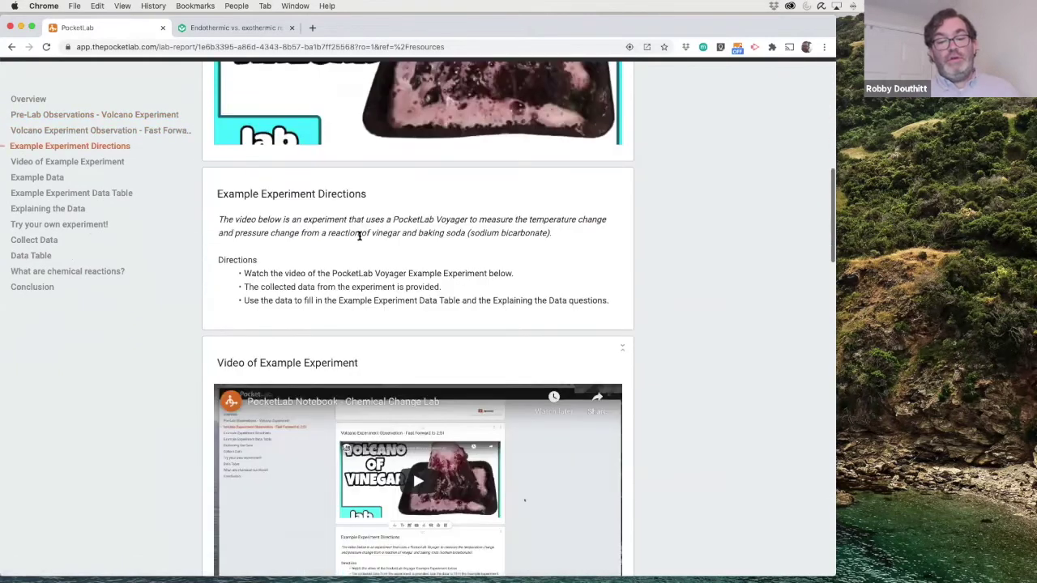
{"action": "scroll", "coordinate": [359, 235], "scroll_direction": "down", "scroll_amount": 4}
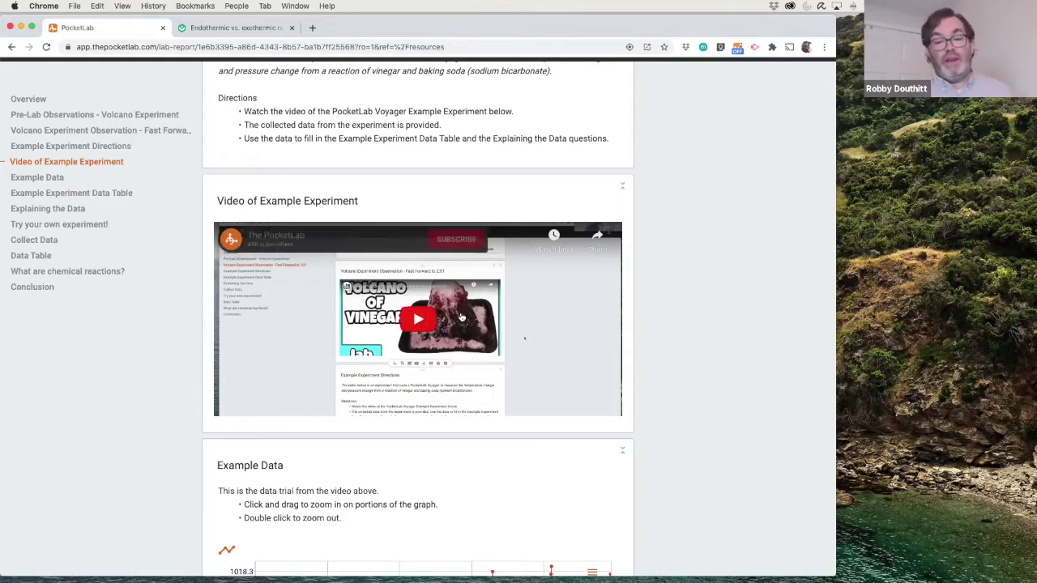
{"action": "scroll", "coordinate": [469, 329], "scroll_direction": "down", "scroll_amount": 3}
{"action": "scroll", "coordinate": [469, 329], "scroll_direction": "down", "scroll_amount": 1}
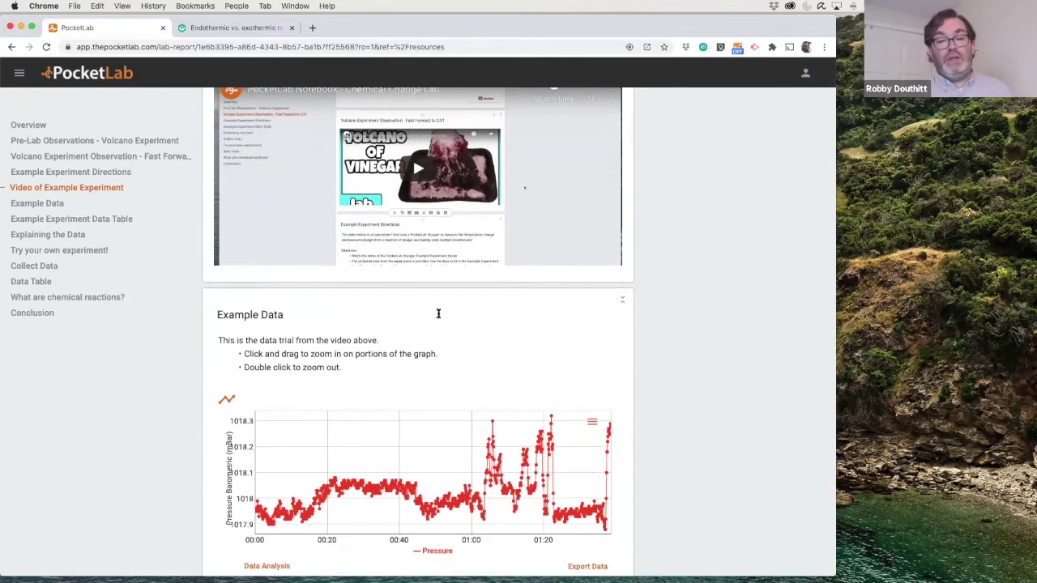
{"action": "left_click", "coordinate": [418, 168]}
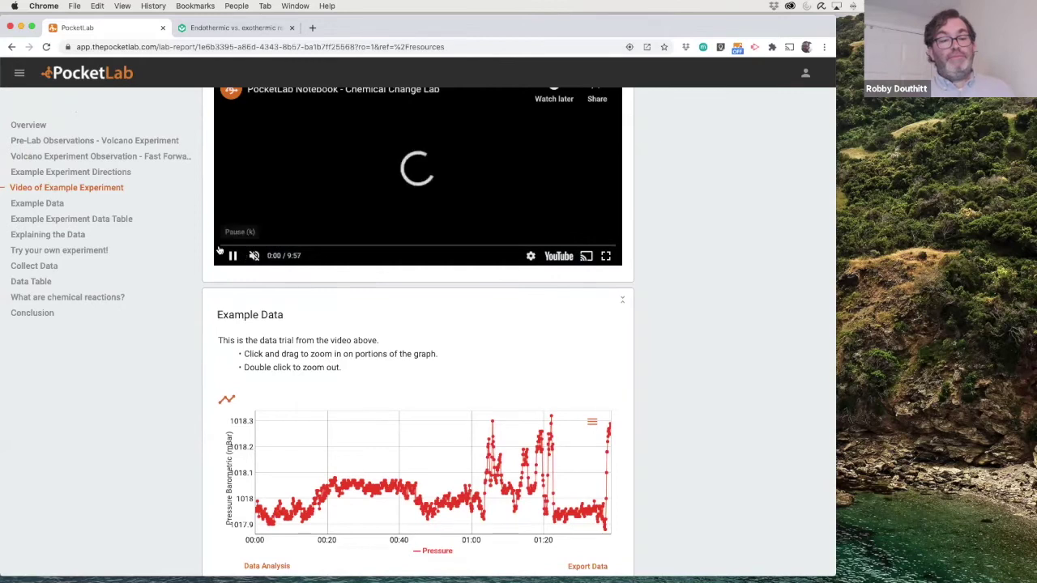
{"action": "left_click", "coordinate": [321, 244]}
{"action": "left_click", "coordinate": [423, 244]}
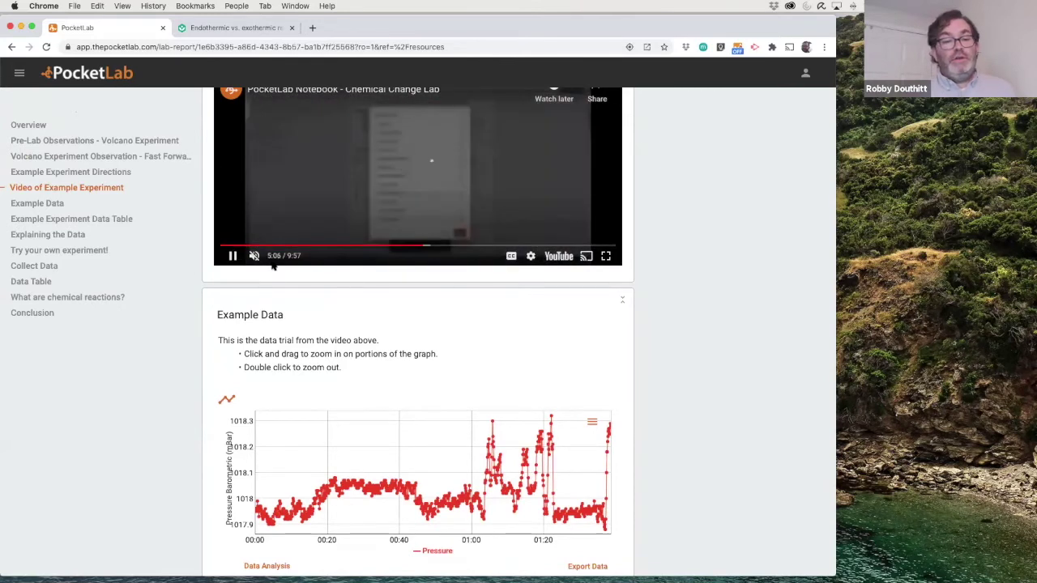
{"action": "left_click", "coordinate": [234, 256]}
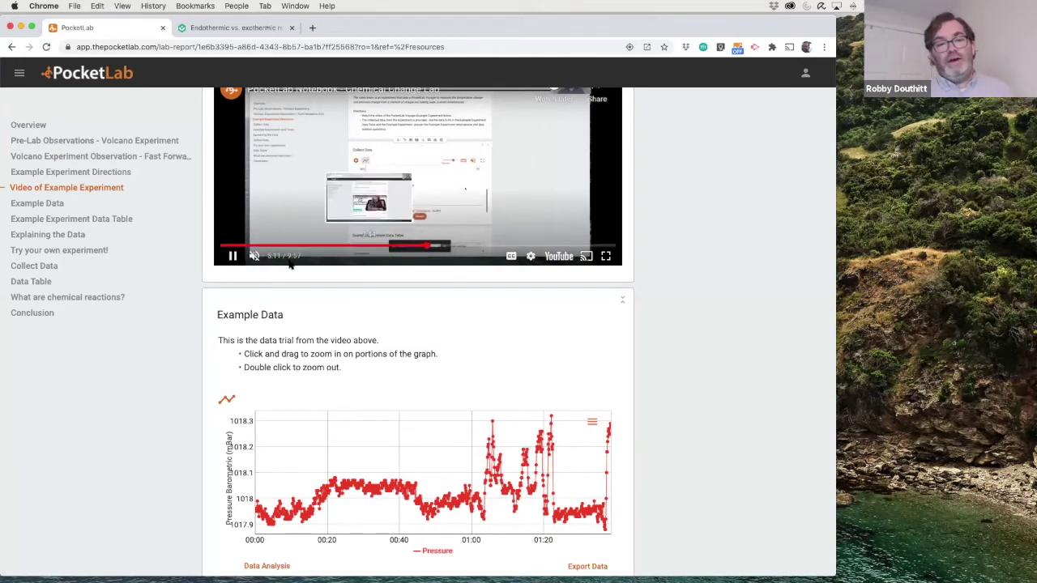
{"action": "left_click", "coordinate": [233, 258]}
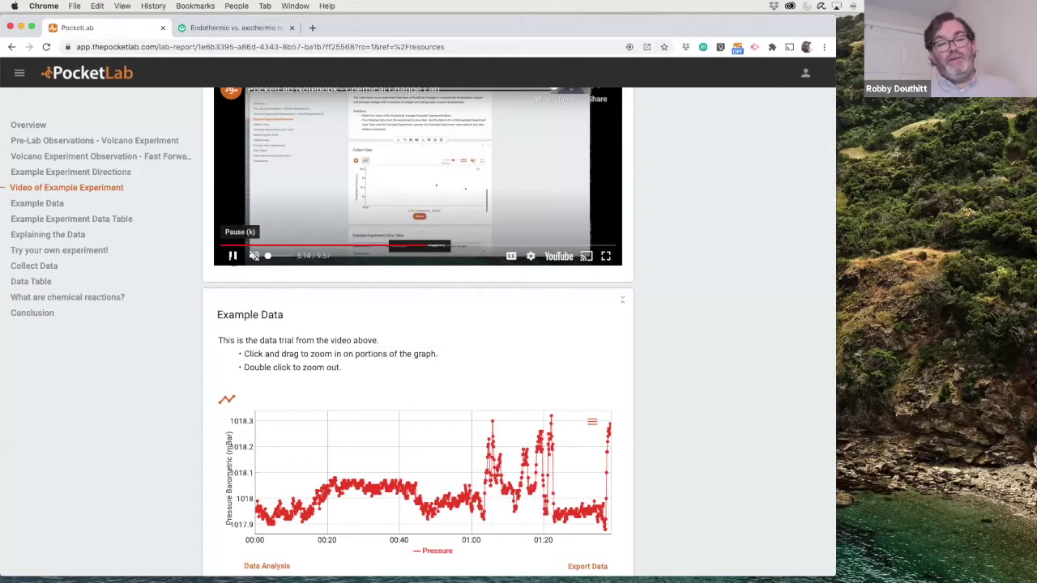
- Switch the Example Data graph to temperature and review the remaining cards down to the Conclusion
{"action": "scroll", "coordinate": [468, 311], "scroll_direction": "down", "scroll_amount": 5}
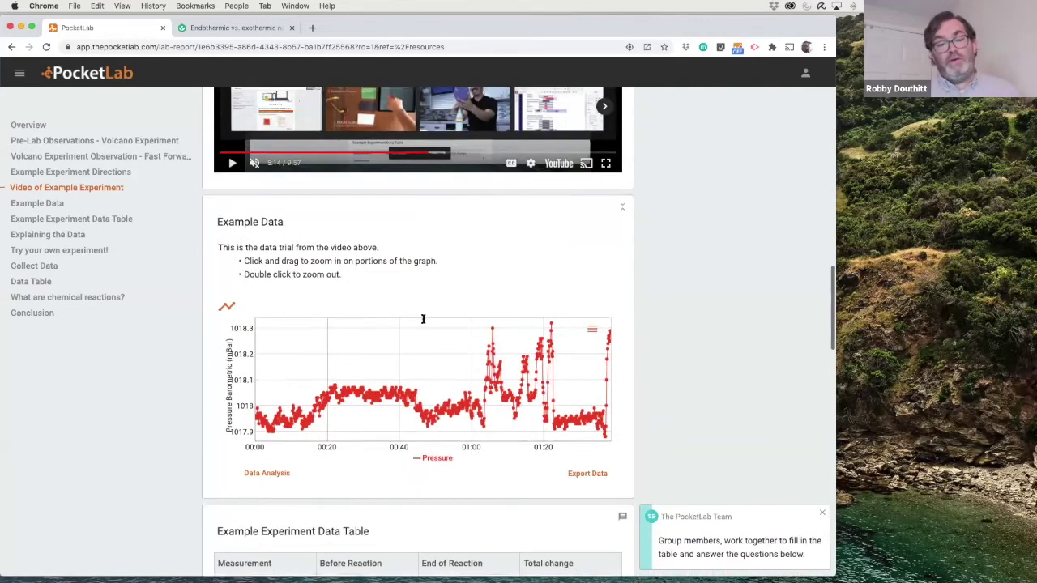
{"action": "scroll", "coordinate": [350, 247], "scroll_direction": "down", "scroll_amount": 3}
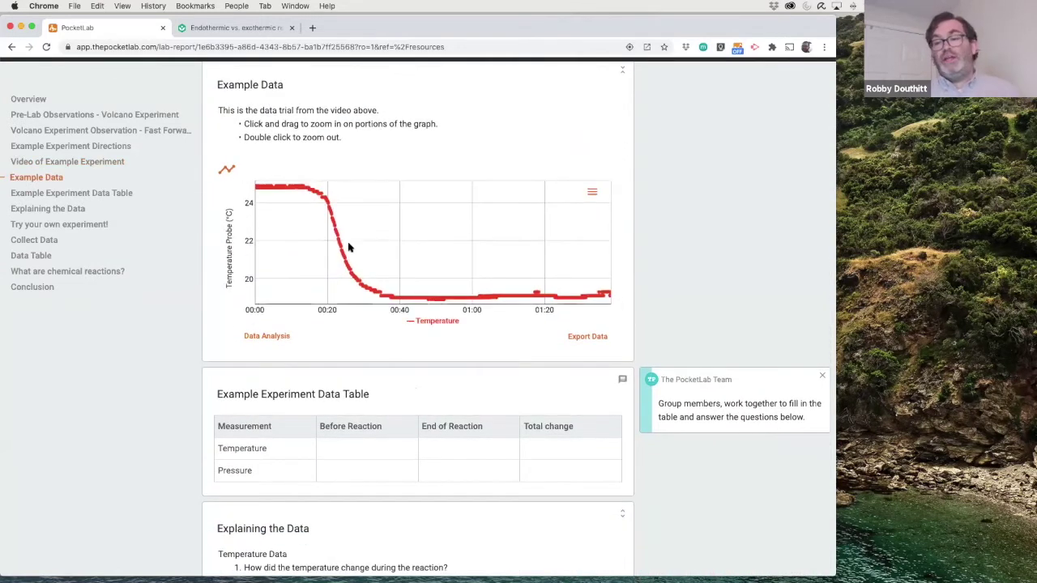
{"action": "scroll", "coordinate": [350, 247], "scroll_direction": "down", "scroll_amount": 1}
{"action": "scroll", "coordinate": [350, 247], "scroll_direction": "down", "scroll_amount": 3}
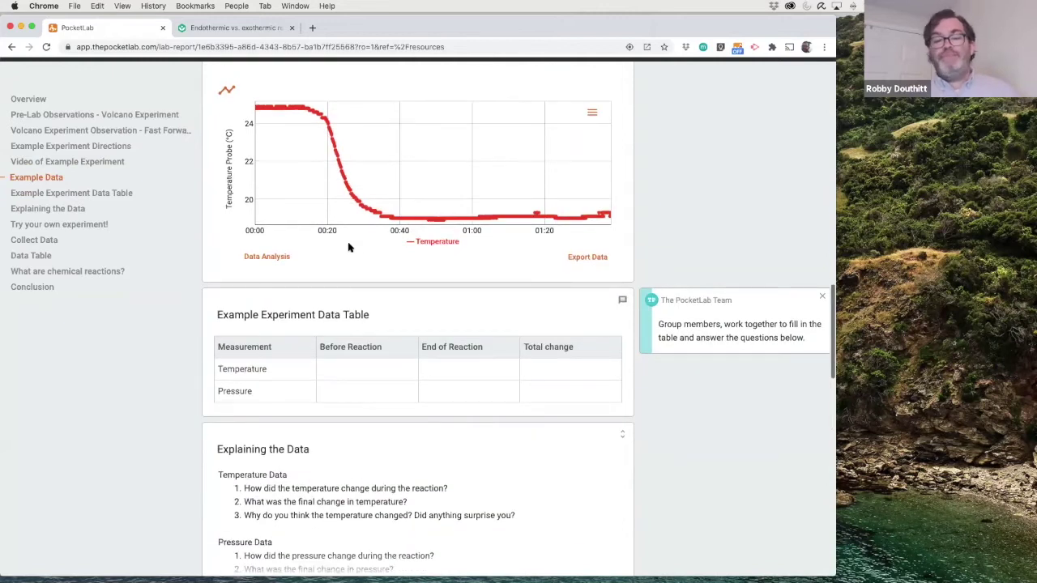
{"action": "scroll", "coordinate": [468, 250], "scroll_direction": "down", "scroll_amount": 10}
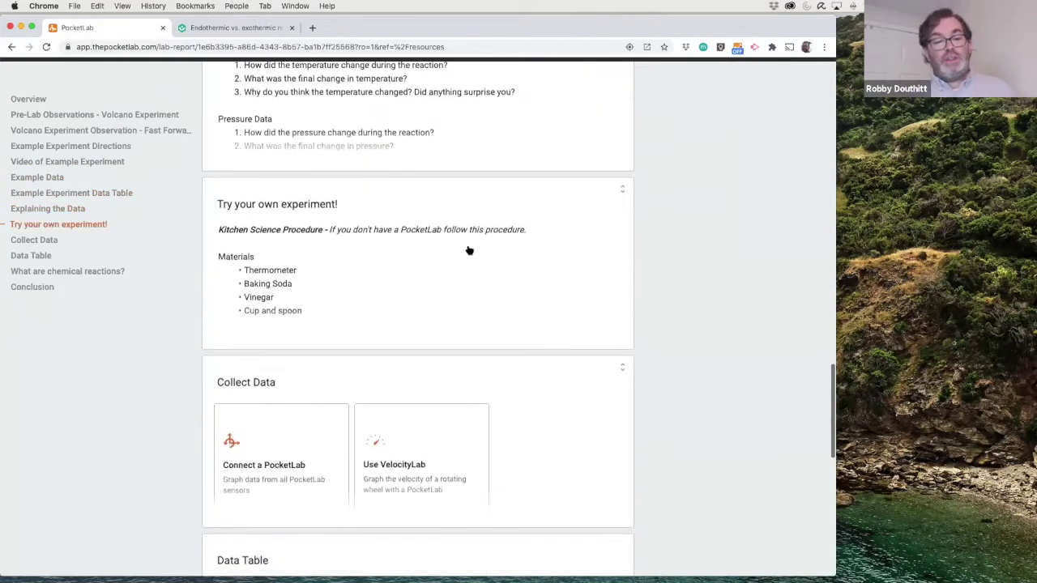
{"action": "scroll", "coordinate": [469, 251], "scroll_direction": "down", "scroll_amount": 2}
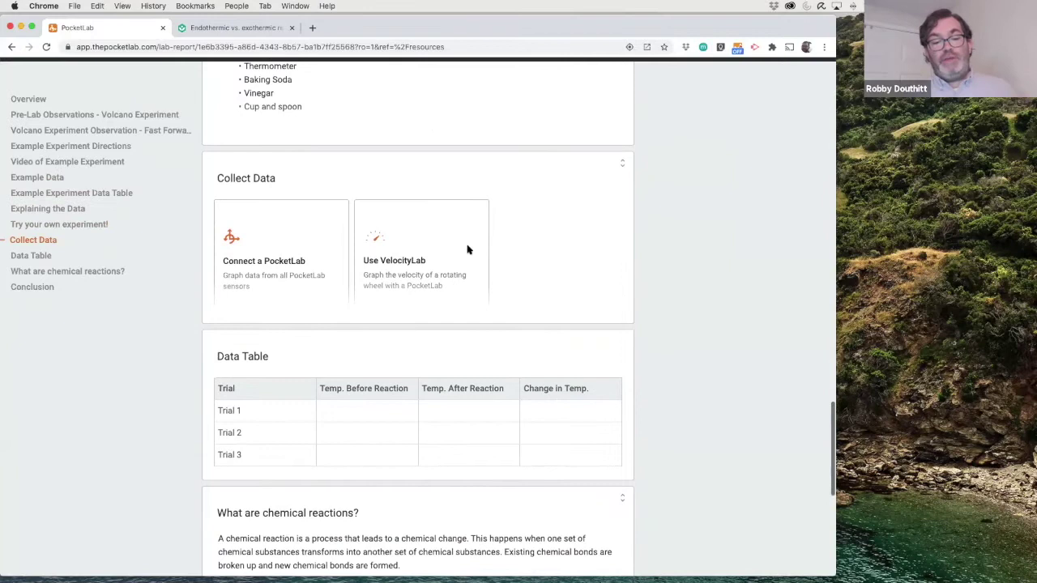
{"action": "scroll", "coordinate": [468, 251], "scroll_direction": "down", "scroll_amount": 7}
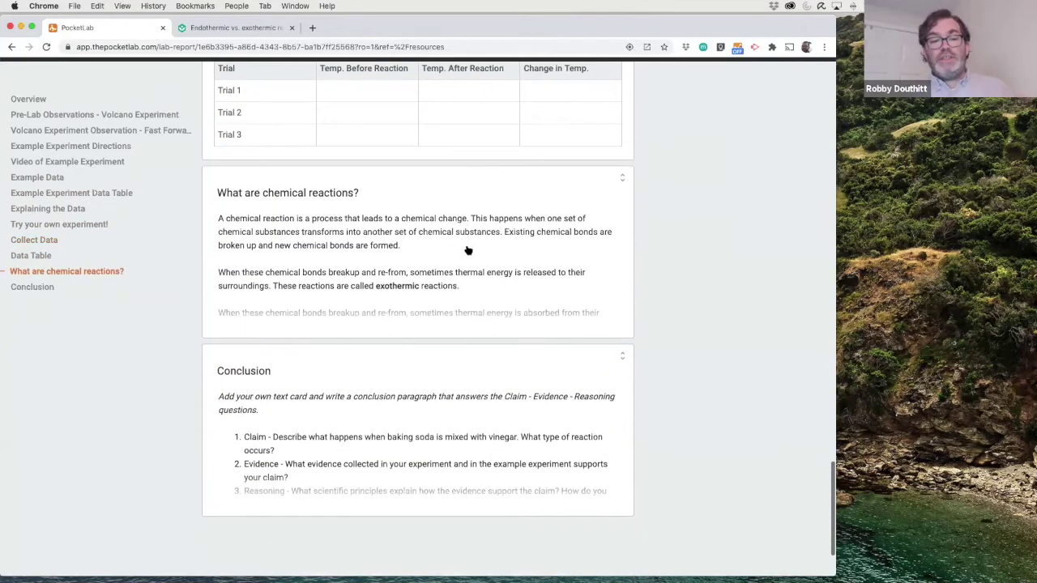
- Expand the "Try your own experiment!" card and compare its Kitchen Science and PocketLab procedures
{"action": "scroll", "coordinate": [468, 251], "scroll_direction": "up", "scroll_amount": 6}
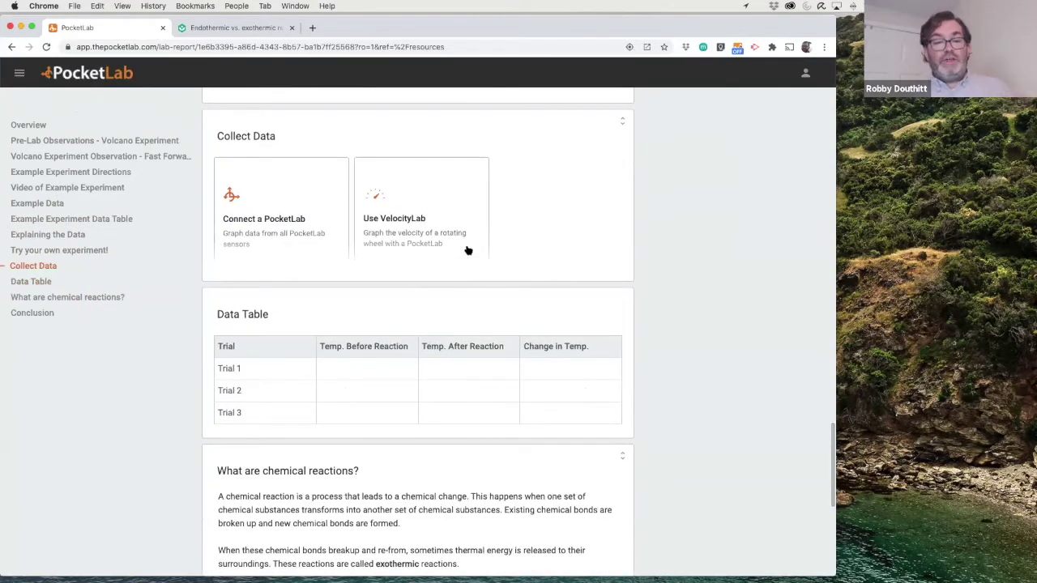
{"action": "scroll", "coordinate": [468, 251], "scroll_direction": "up", "scroll_amount": 6}
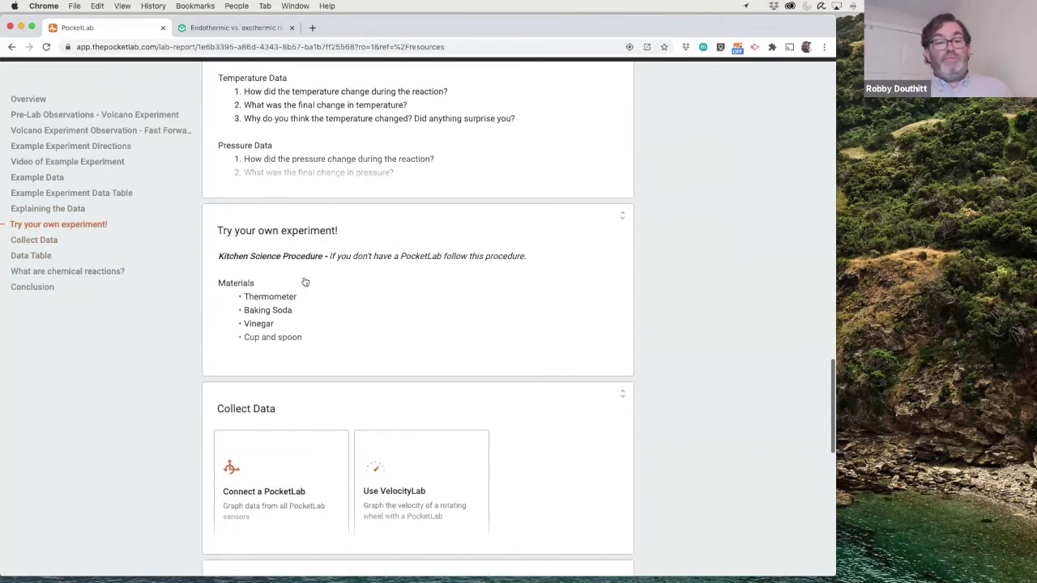
{"action": "left_click", "coordinate": [349, 275]}
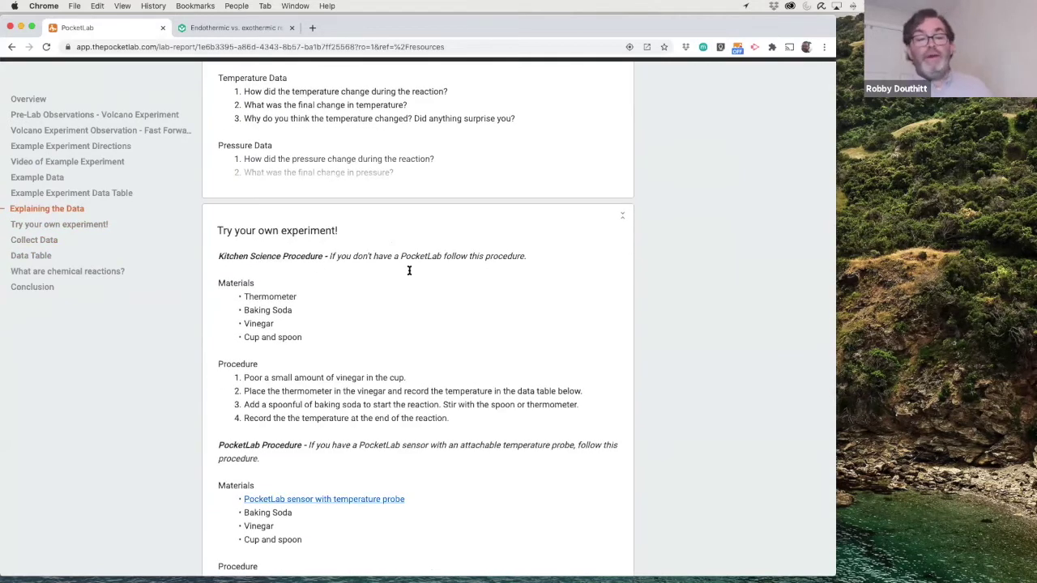
{"action": "scroll", "coordinate": [410, 271], "scroll_direction": "down", "scroll_amount": 2}
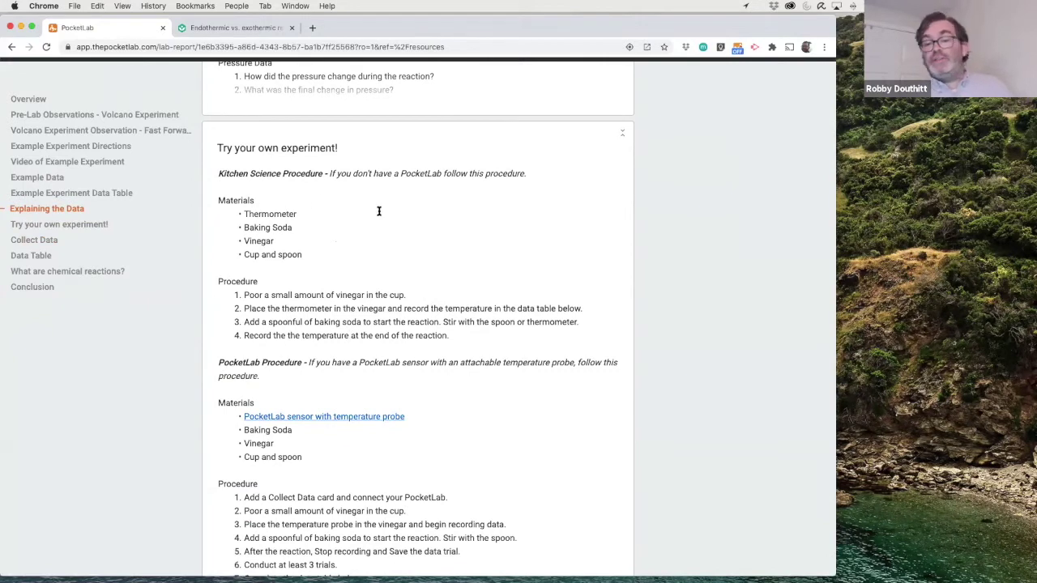
{"action": "scroll", "coordinate": [386, 229], "scroll_direction": "down", "scroll_amount": 3}
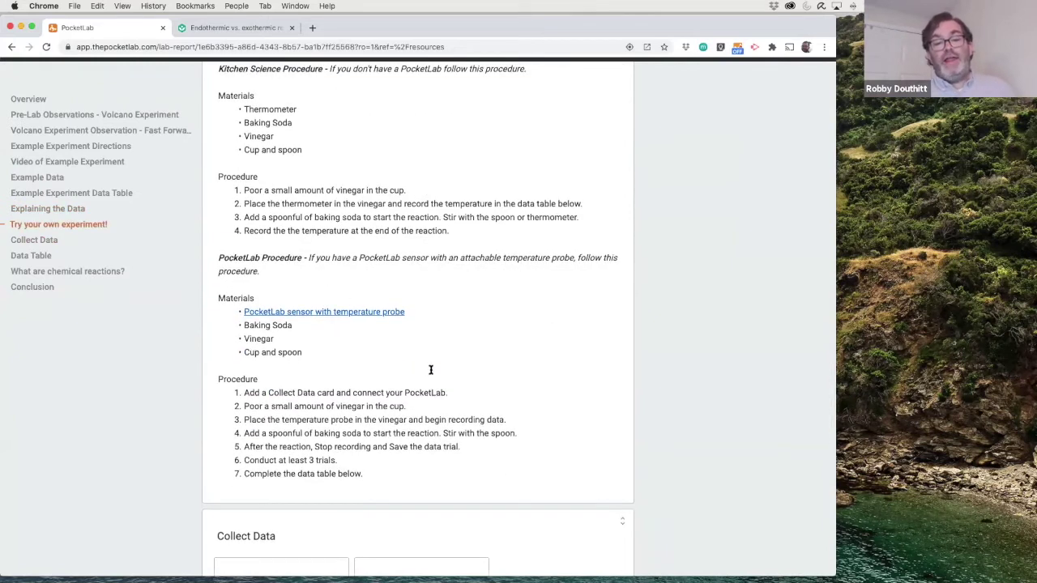
{"action": "scroll", "coordinate": [371, 328], "scroll_direction": "up", "scroll_amount": 3}
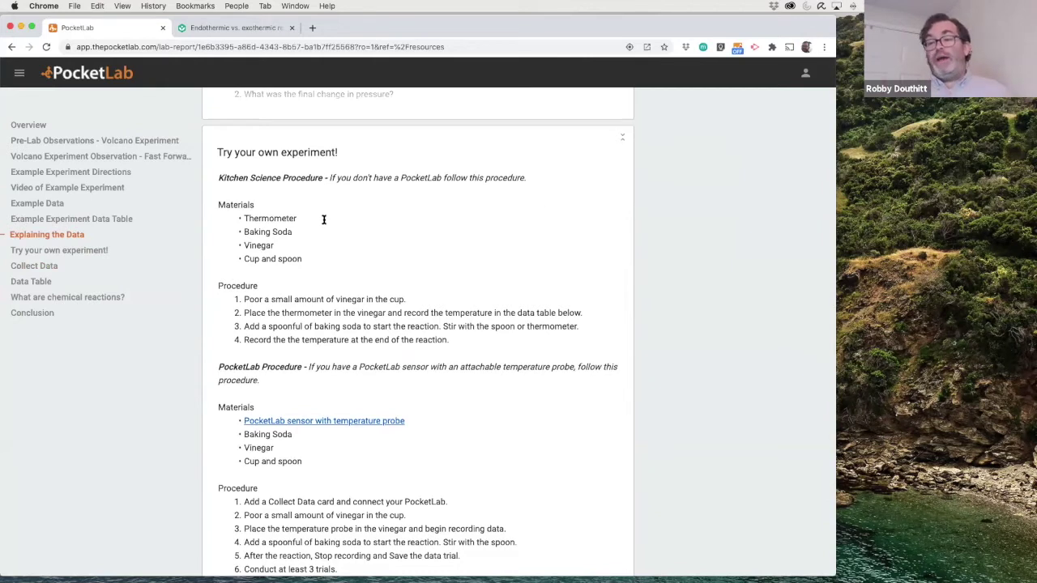
{"action": "scroll", "coordinate": [324, 277], "scroll_direction": "down", "scroll_amount": 4}
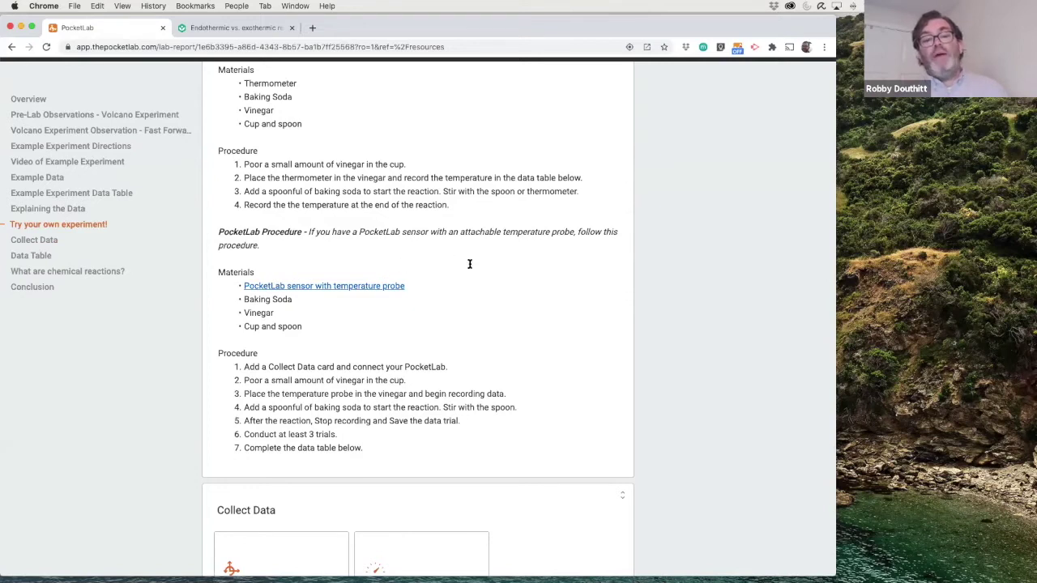
{"action": "scroll", "coordinate": [471, 264], "scroll_direction": "up", "scroll_amount": 12}
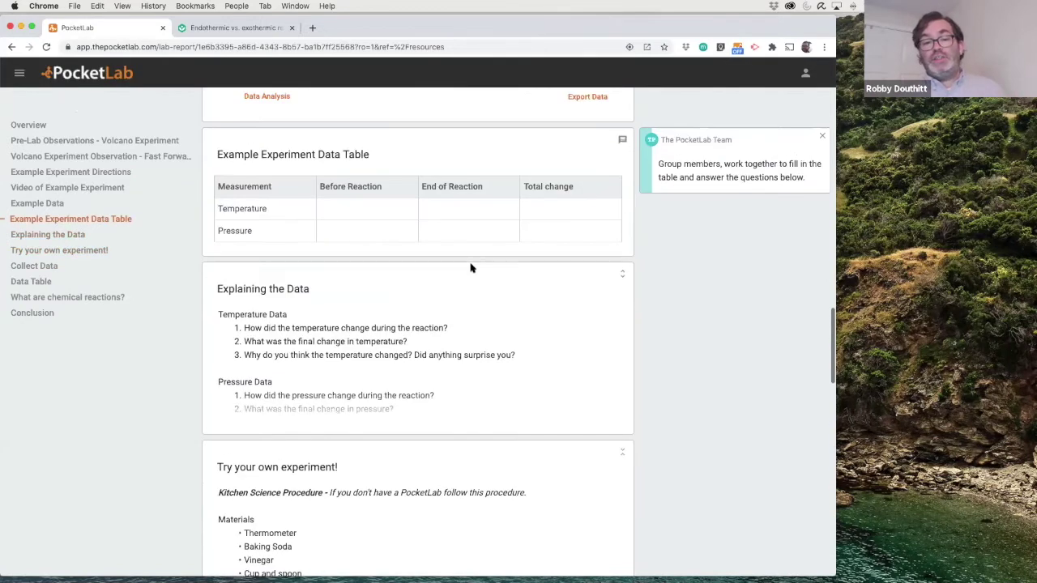
- Save an editable copy of the view-only Baking Soda and Vinegar lab report to the Lab Report Library and open that copy
{"action": "scroll", "coordinate": [471, 268], "scroll_direction": "up", "scroll_amount": 8}
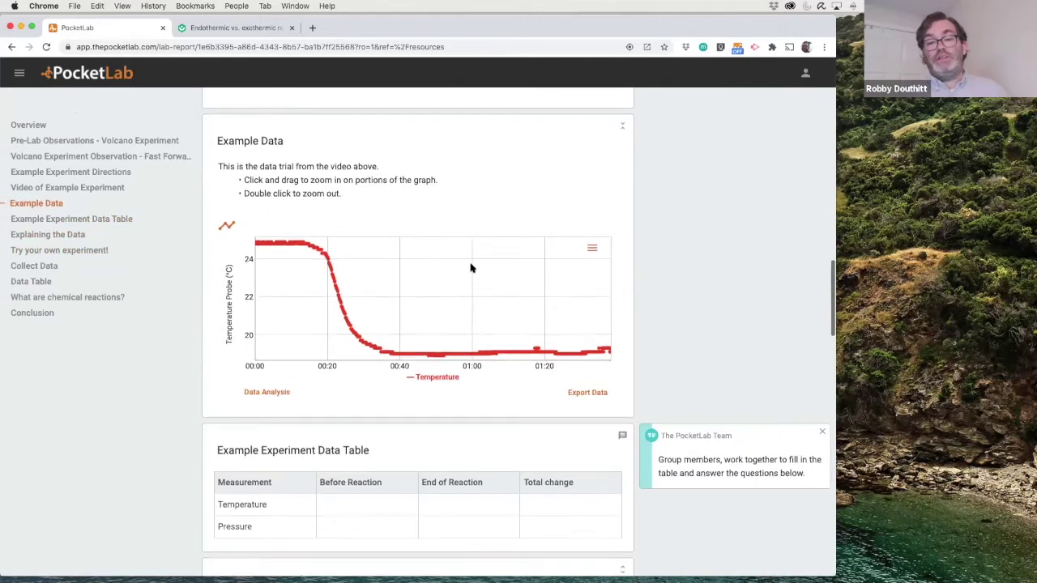
{"action": "scroll", "coordinate": [791, 271], "scroll_direction": "up", "scroll_amount": 20}
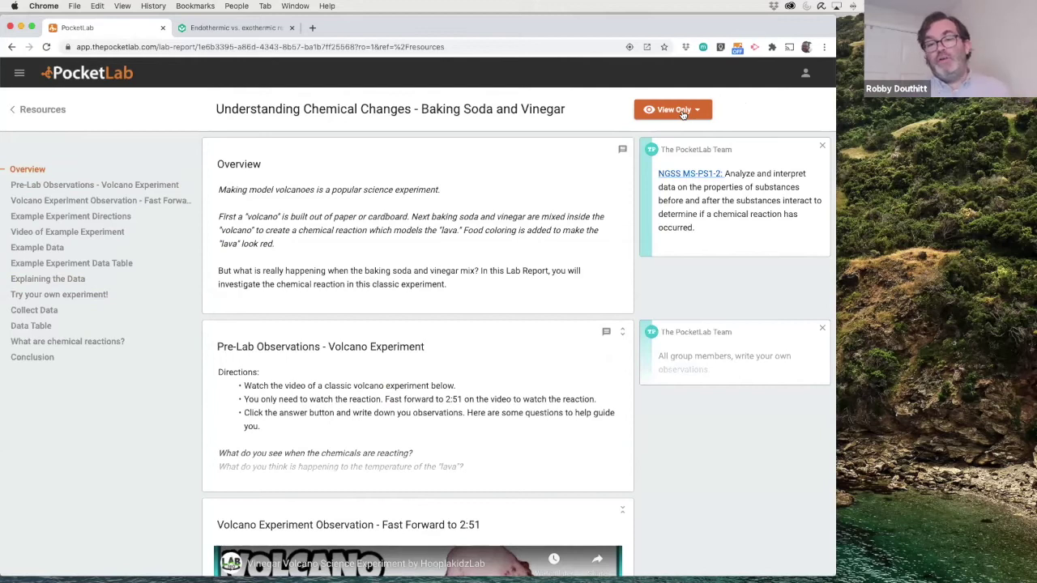
{"action": "left_click", "coordinate": [683, 112]}
{"action": "left_click", "coordinate": [689, 136]}
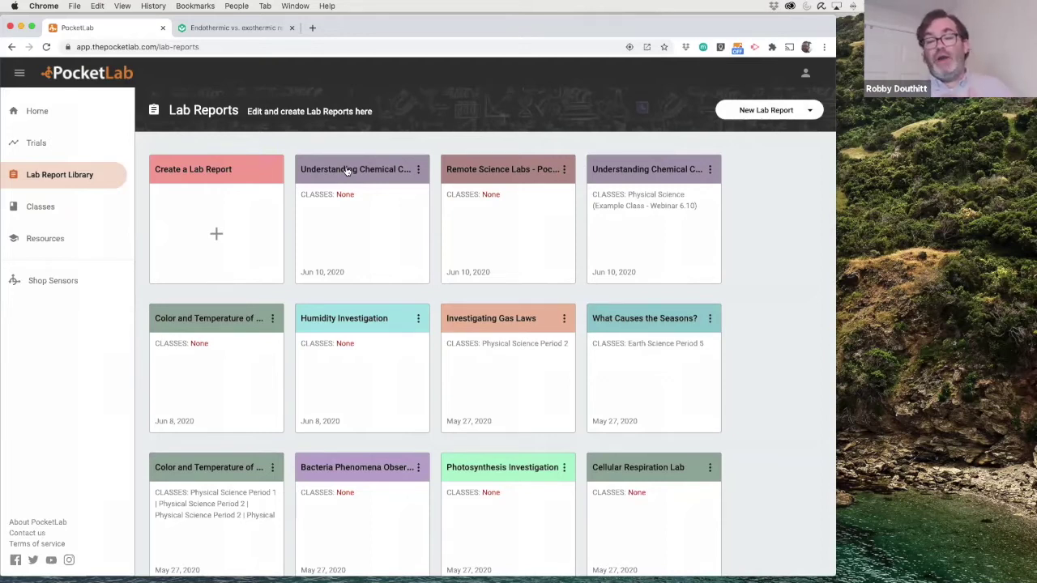
{"action": "left_click", "coordinate": [346, 171]}
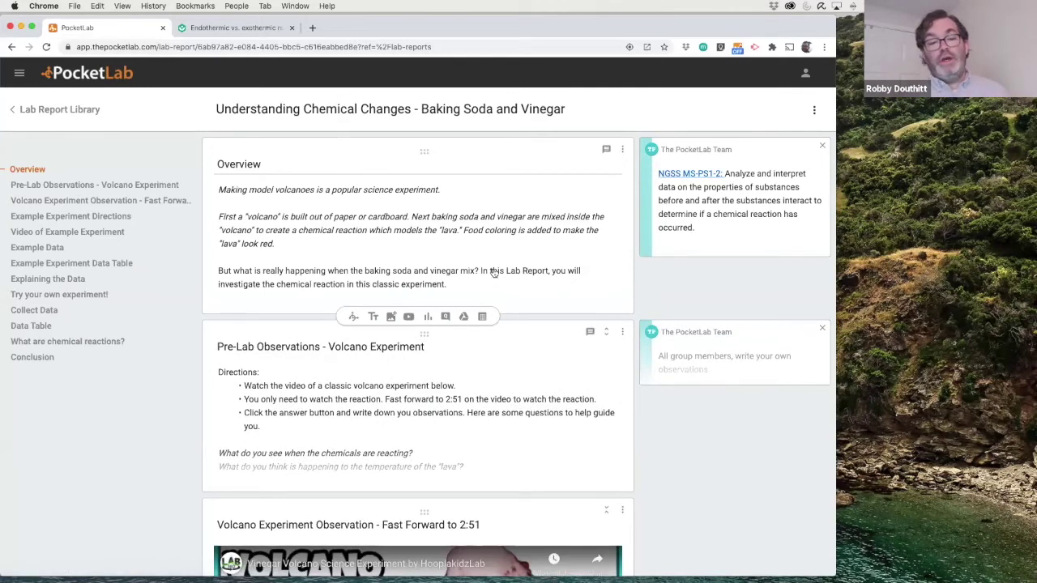
- Delete the whole Kitchen Science Procedure from the "Try your own experiment!" card, leaving the PocketLab Procedure as its first line
{"action": "scroll", "coordinate": [548, 281], "scroll_direction": "down", "scroll_amount": 10}
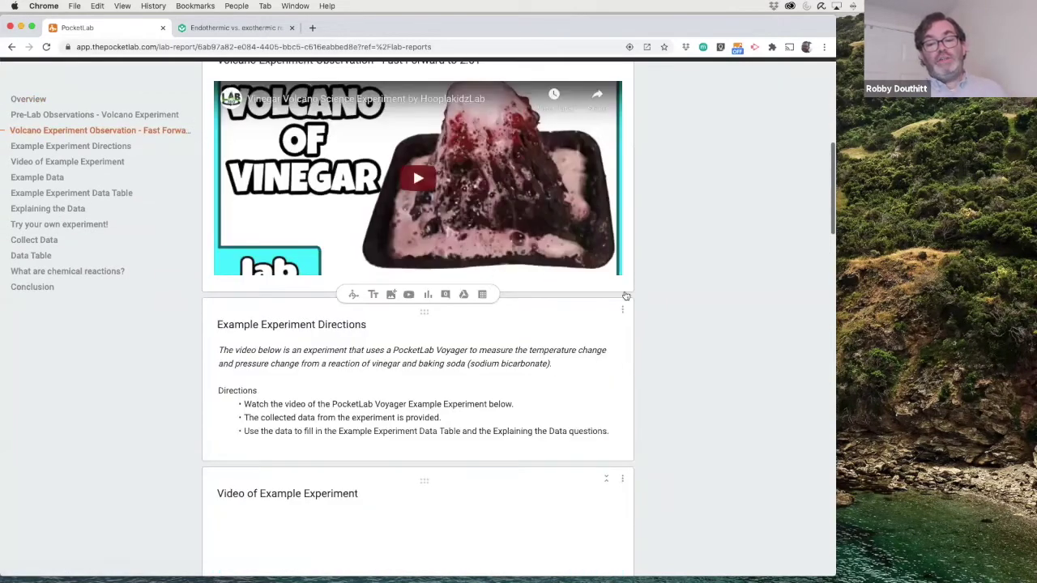
{"action": "scroll", "coordinate": [626, 297], "scroll_direction": "down", "scroll_amount": 15}
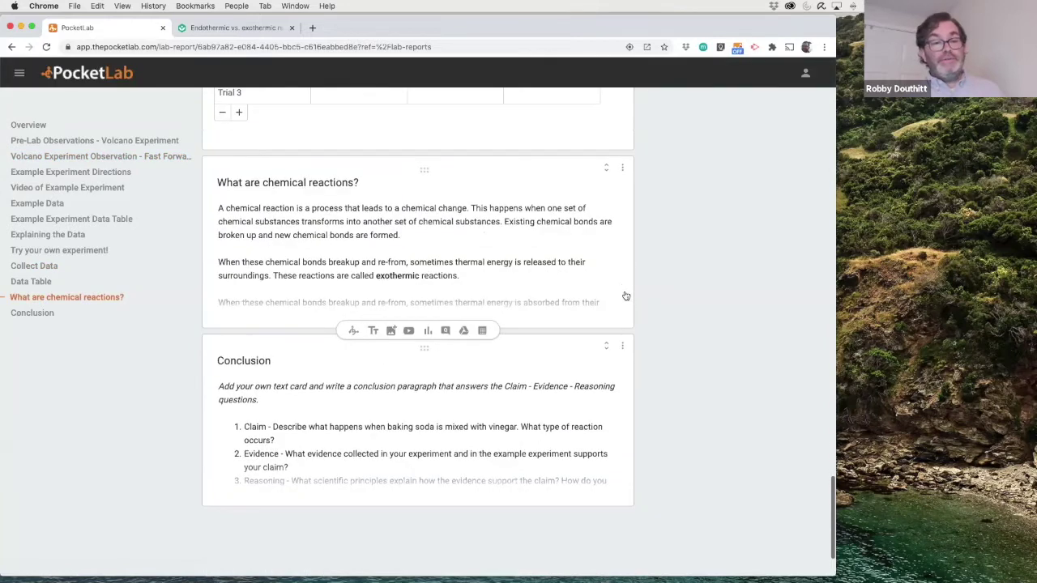
{"action": "scroll", "coordinate": [627, 296], "scroll_direction": "up", "scroll_amount": 12}
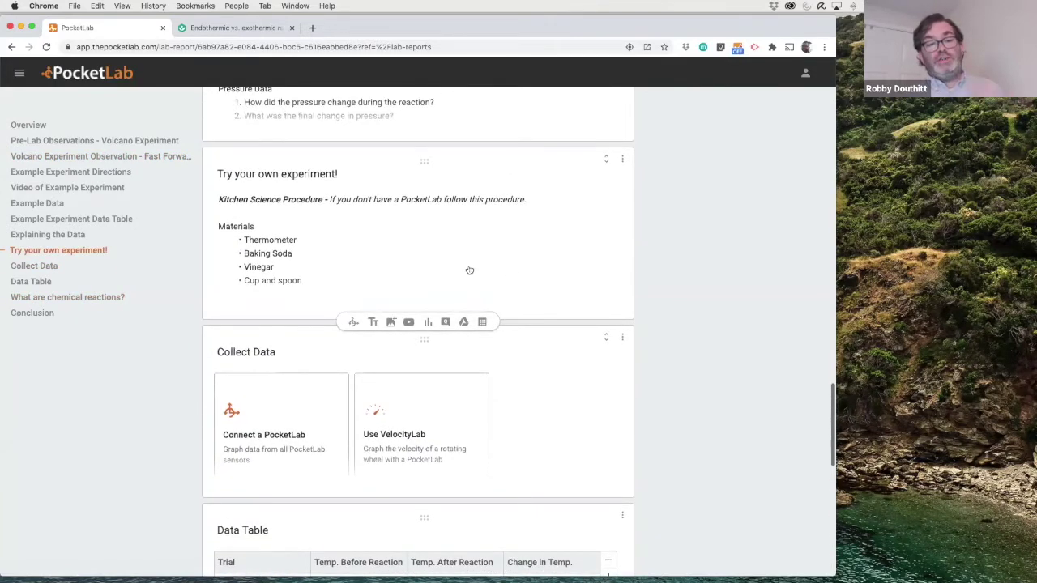
{"action": "left_click", "coordinate": [469, 270]}
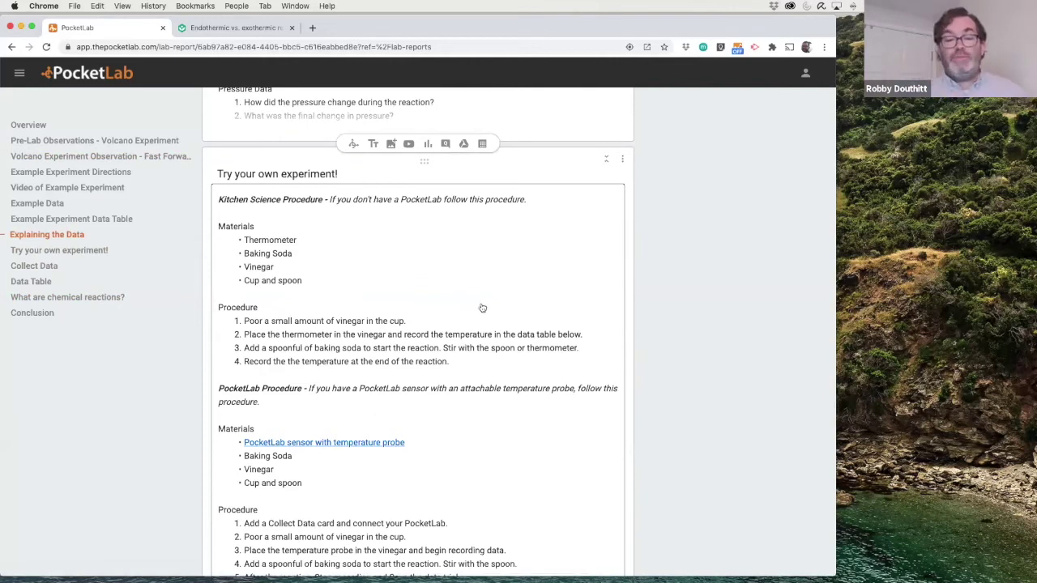
{"action": "scroll", "coordinate": [464, 334], "scroll_direction": "down", "scroll_amount": 1}
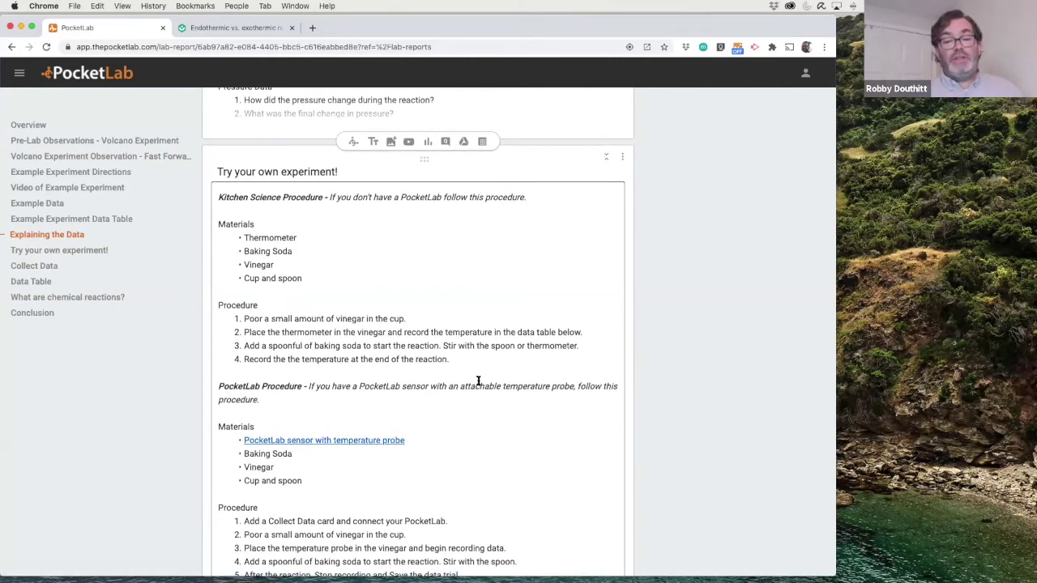
{"action": "left_click_drag", "start_coordinate": [451, 361], "coordinate": [105, 146]}
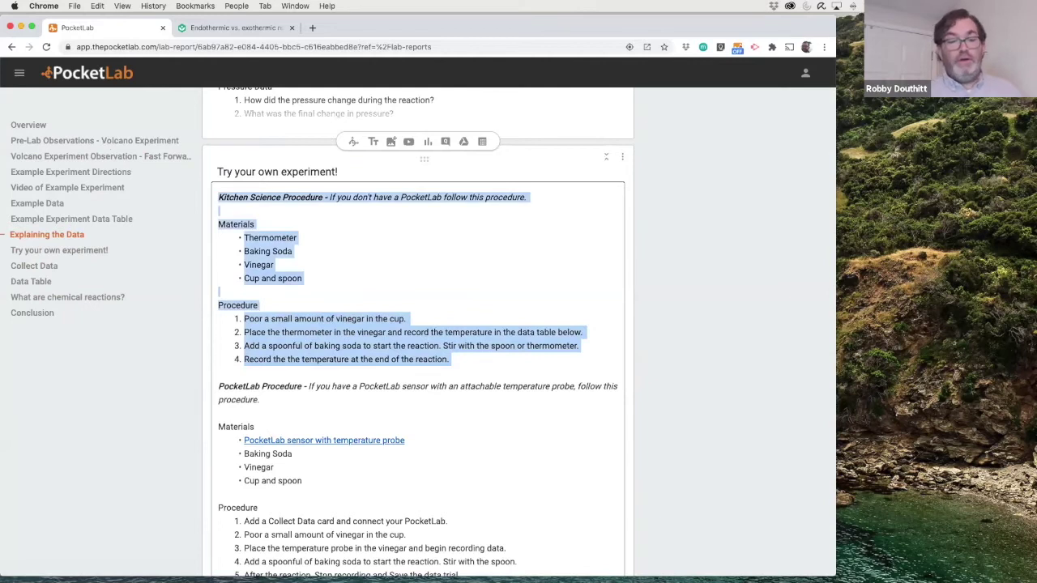
{"action": "key", "text": "BackSpace"}
{"action": "left_click", "coordinate": [216, 209]}
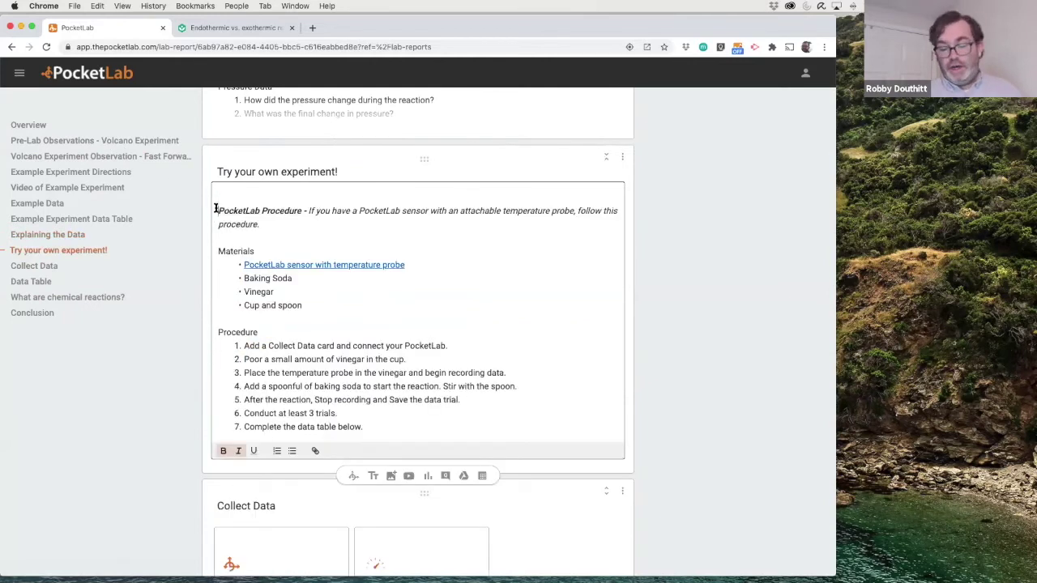
{"action": "key", "text": "BackSpace"}
{"action": "left_click", "coordinate": [778, 414]}
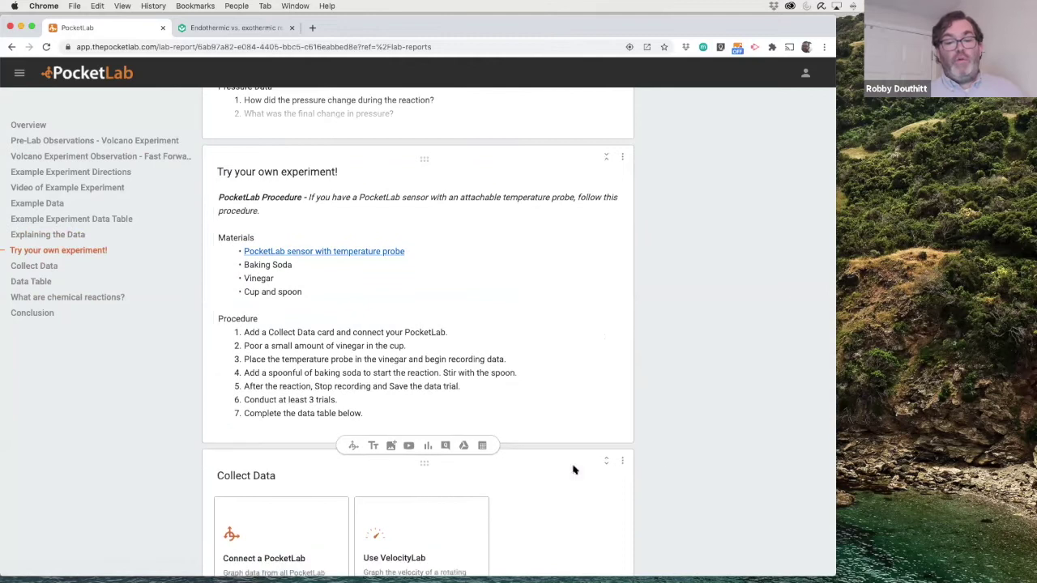
- Insert a Bar Graph data analysis card between the "Try your own experiment!" and Collect Data cards
{"action": "scroll", "coordinate": [665, 454], "scroll_direction": "down", "scroll_amount": 4}
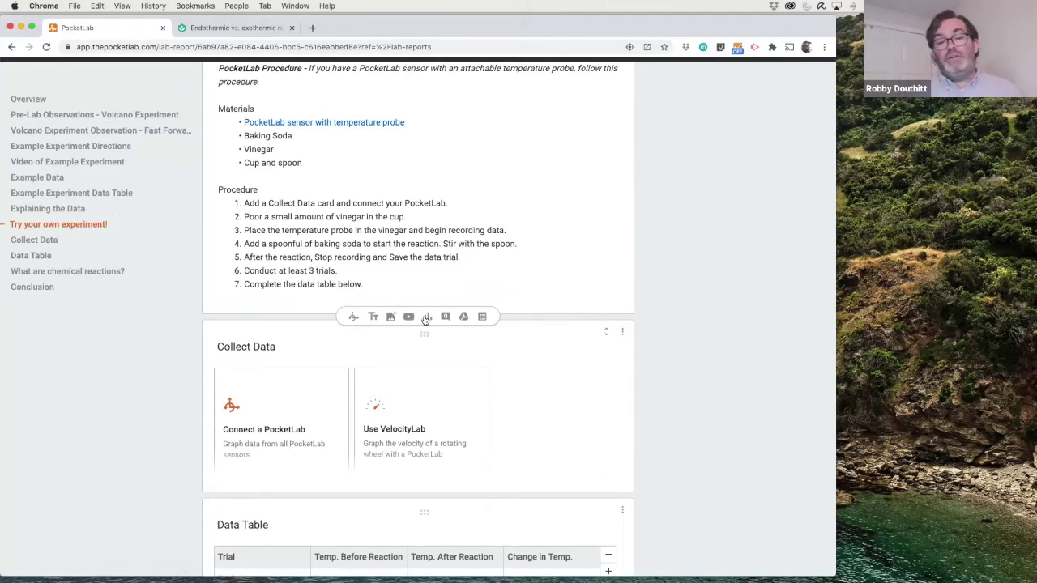
{"action": "left_click", "coordinate": [428, 317]}
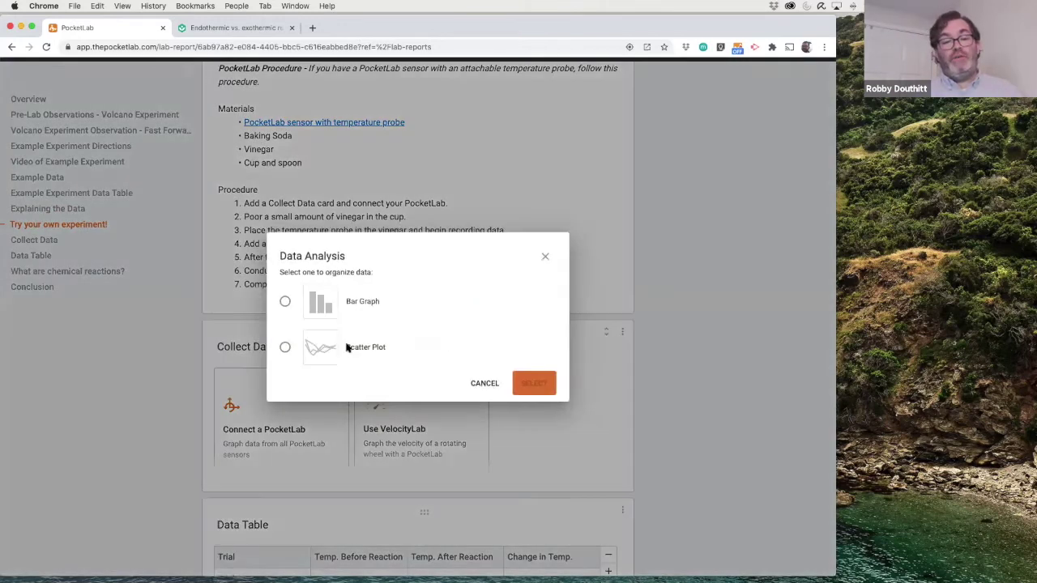
{"action": "left_click", "coordinate": [355, 310]}
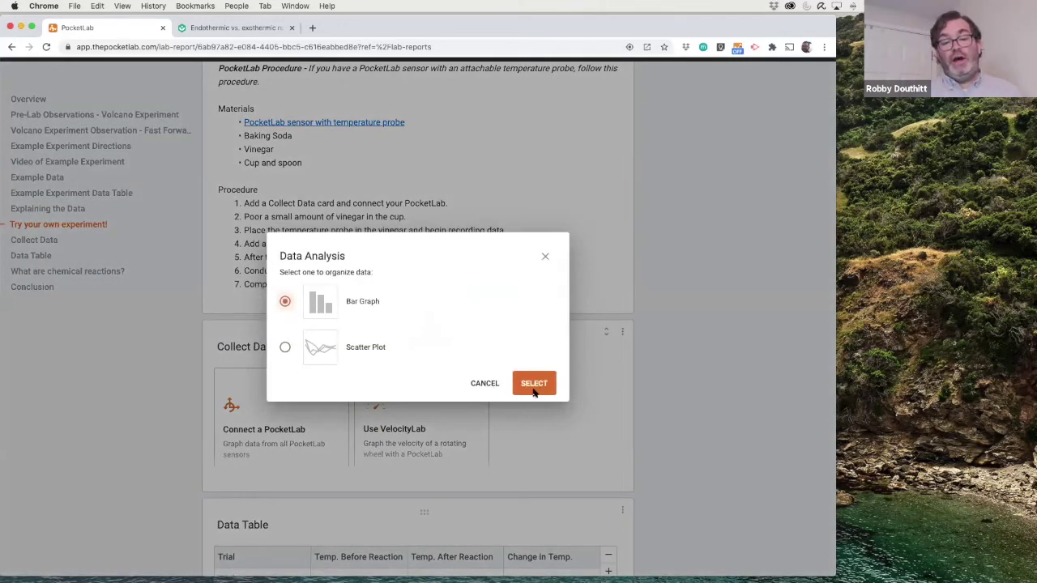
{"action": "left_click", "coordinate": [599, 426]}
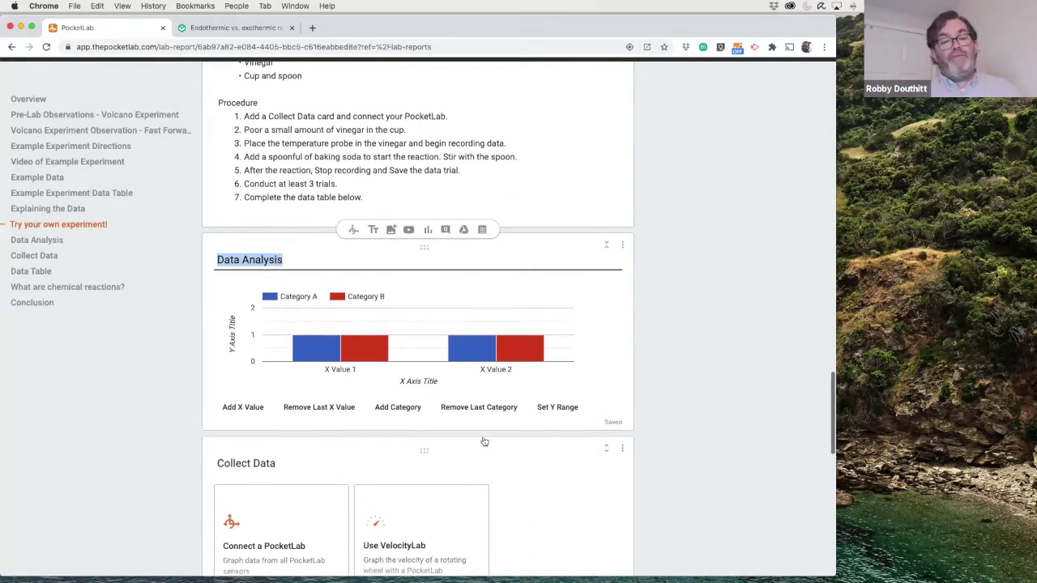
- Add a Question card directly below the Data Analysis card and return to the Lab Report Library
{"action": "scroll", "coordinate": [422, 405], "scroll_direction": "down", "scroll_amount": 3}
{"action": "scroll", "coordinate": [387, 375], "scroll_direction": "down", "scroll_amount": 1}
{"action": "mouse_move", "coordinate": [352, 386]}
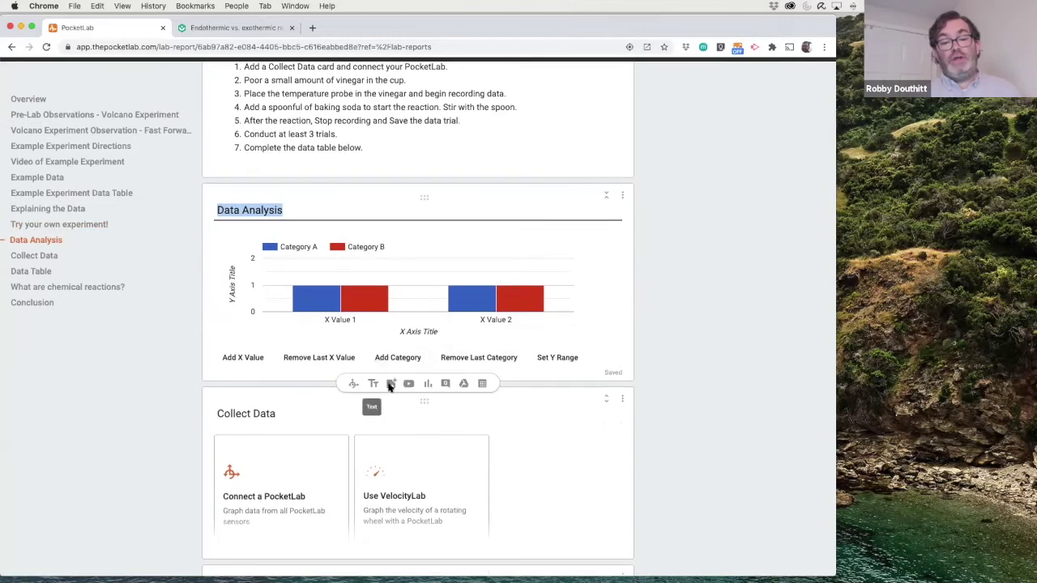
{"action": "left_click", "coordinate": [446, 388]}
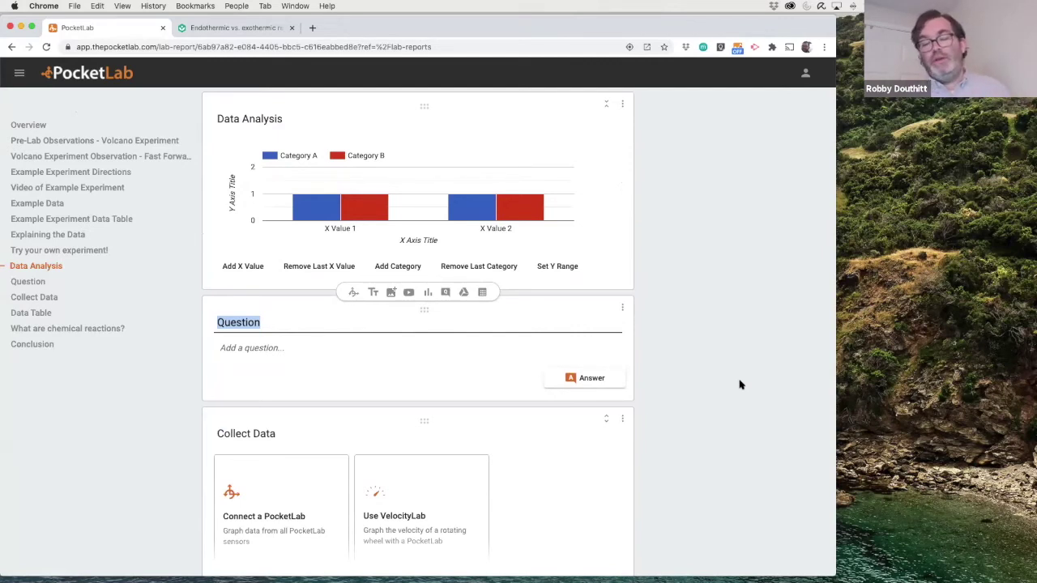
{"action": "scroll", "coordinate": [714, 395], "scroll_direction": "up", "scroll_amount": 10}
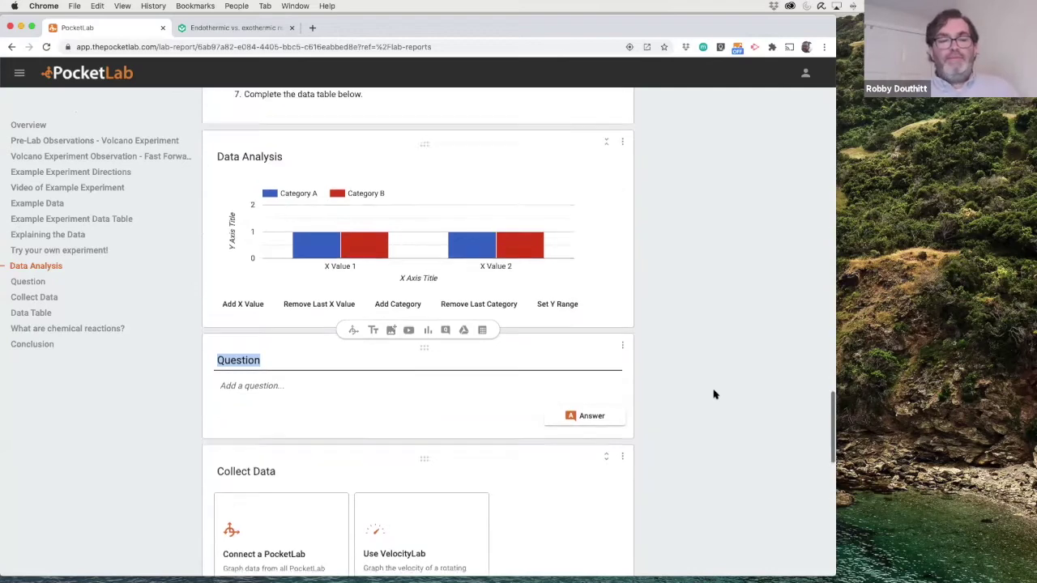
{"action": "scroll", "coordinate": [714, 395], "scroll_direction": "up", "scroll_amount": 15}
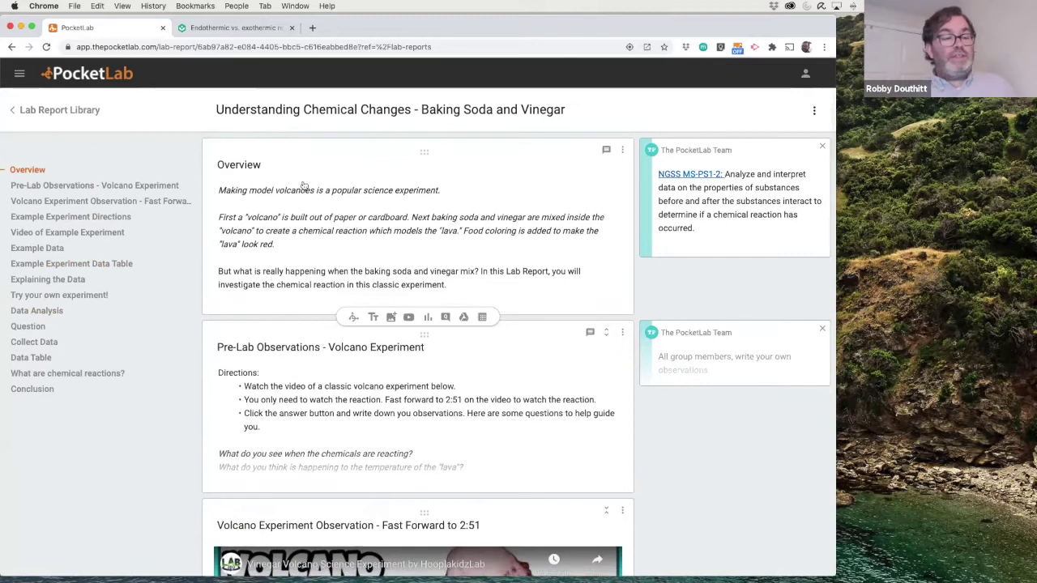
{"action": "left_click", "coordinate": [31, 110]}
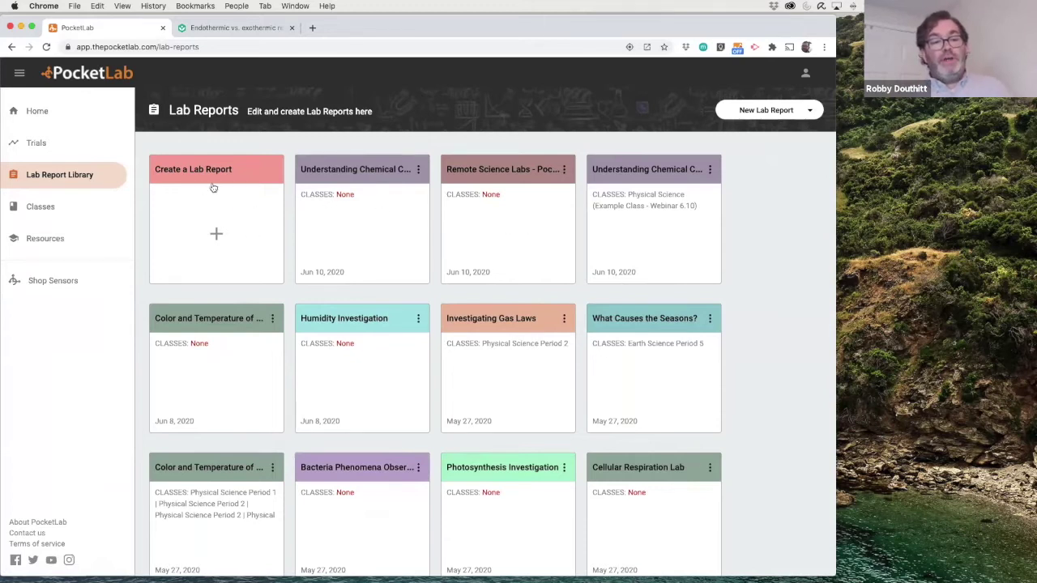
- Create a new lab report with Collect Data, Data Table and text cards, and return to the Lab Report Library
{"action": "left_click", "coordinate": [219, 226]}
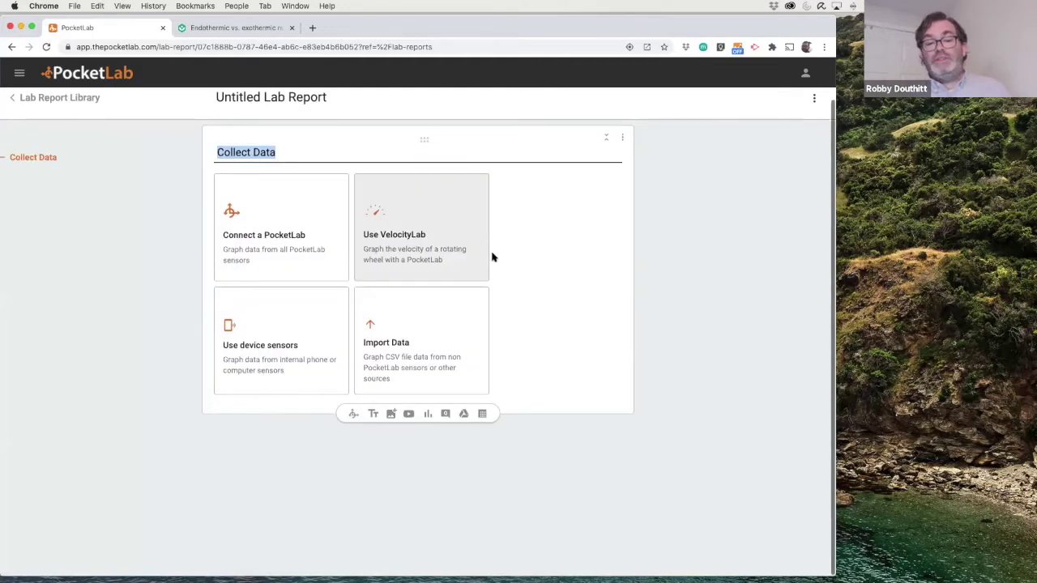
{"action": "left_click", "coordinate": [373, 414]}
{"action": "left_click", "coordinate": [482, 371]}
{"action": "scroll", "coordinate": [580, 414], "scroll_direction": "down", "scroll_amount": 5}
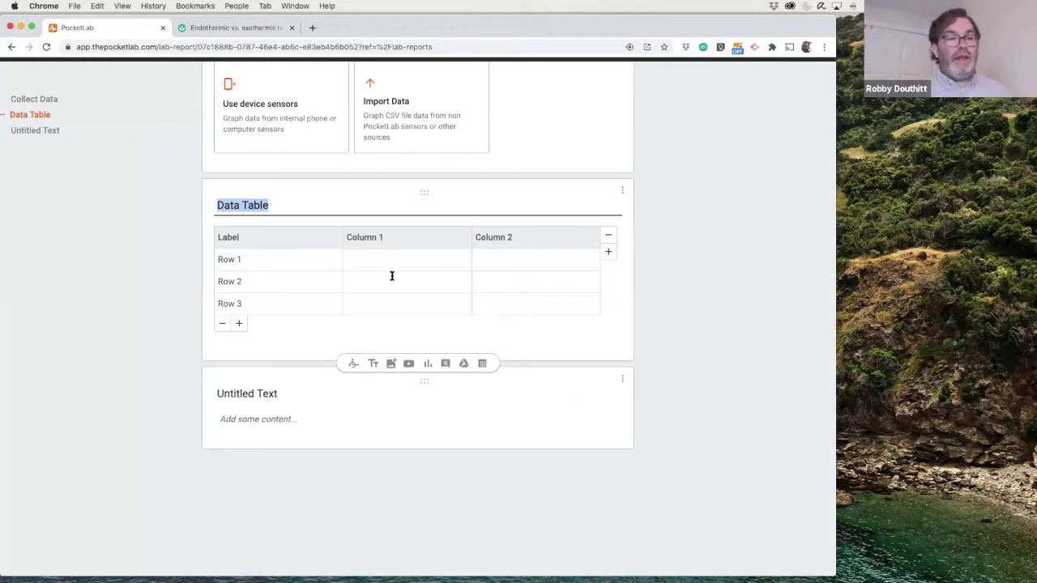
{"action": "scroll", "coordinate": [392, 276], "scroll_direction": "up", "scroll_amount": 5}
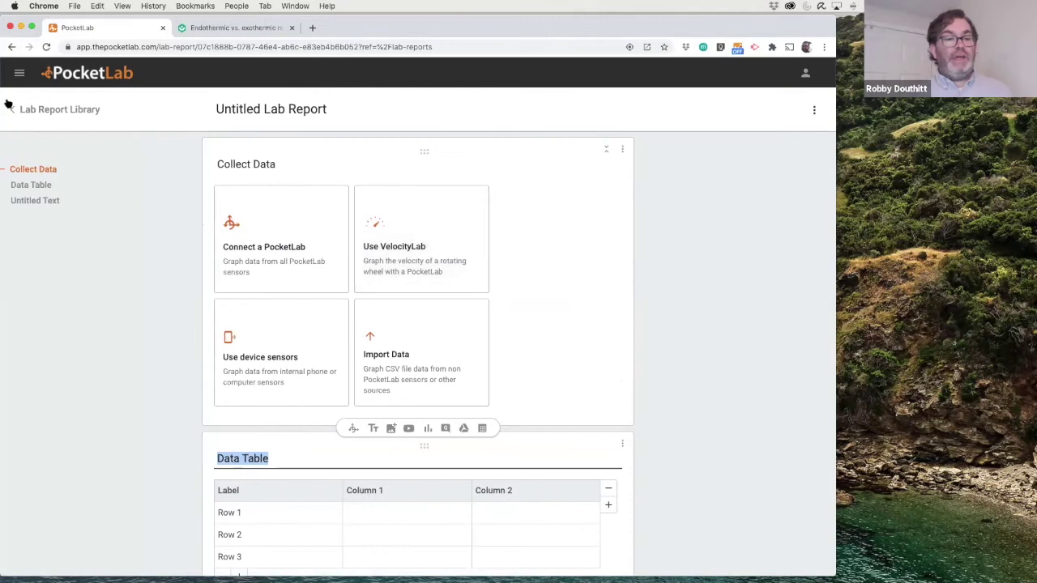
{"action": "left_click", "coordinate": [46, 111]}
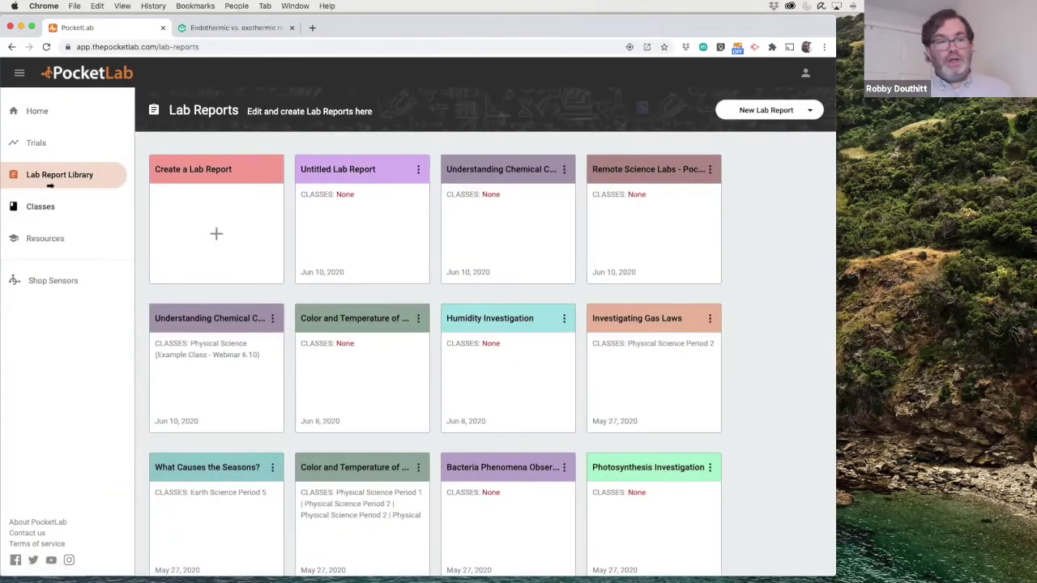
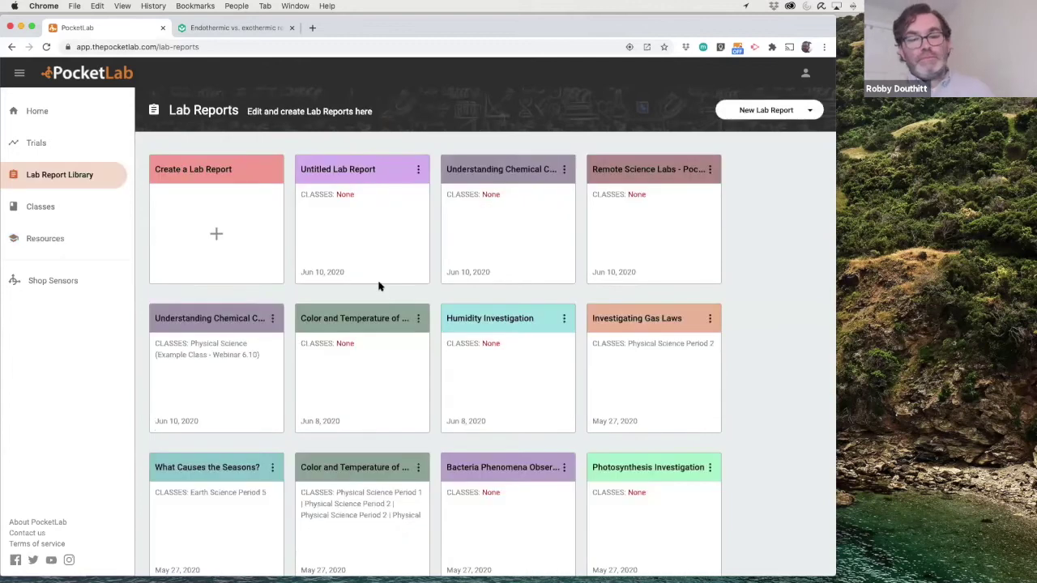
- Create another new lab report and title it "Conservation of Energy"
{"action": "left_click", "coordinate": [213, 227]}
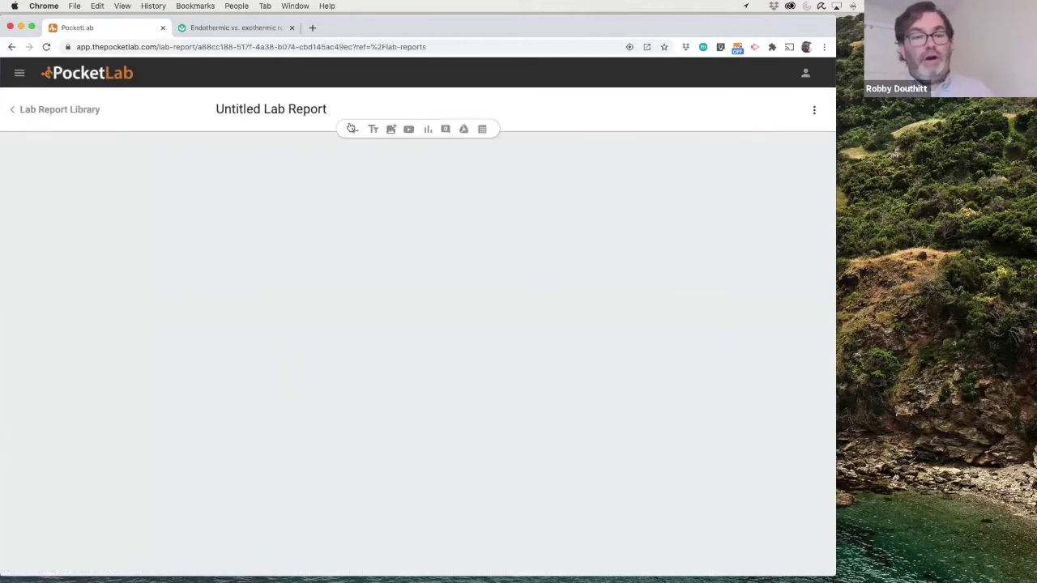
{"action": "left_click", "coordinate": [343, 109]}
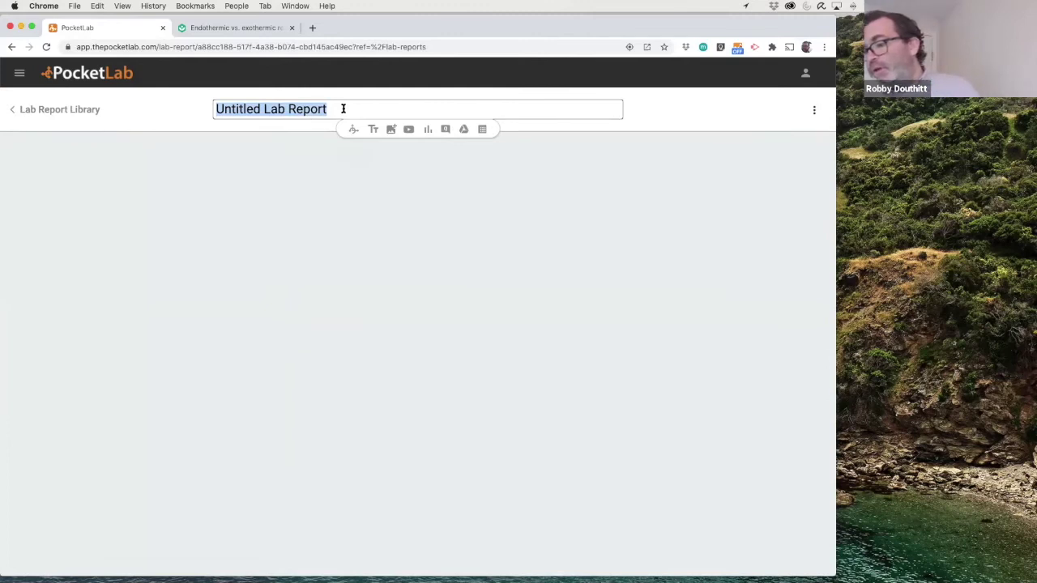
{"action": "type", "text": "EN"}
{"action": "key", "text": "BackSpace"}
{"action": "key", "text": "BackSpace"}
{"action": "type", "text": "Conservaytion of"}
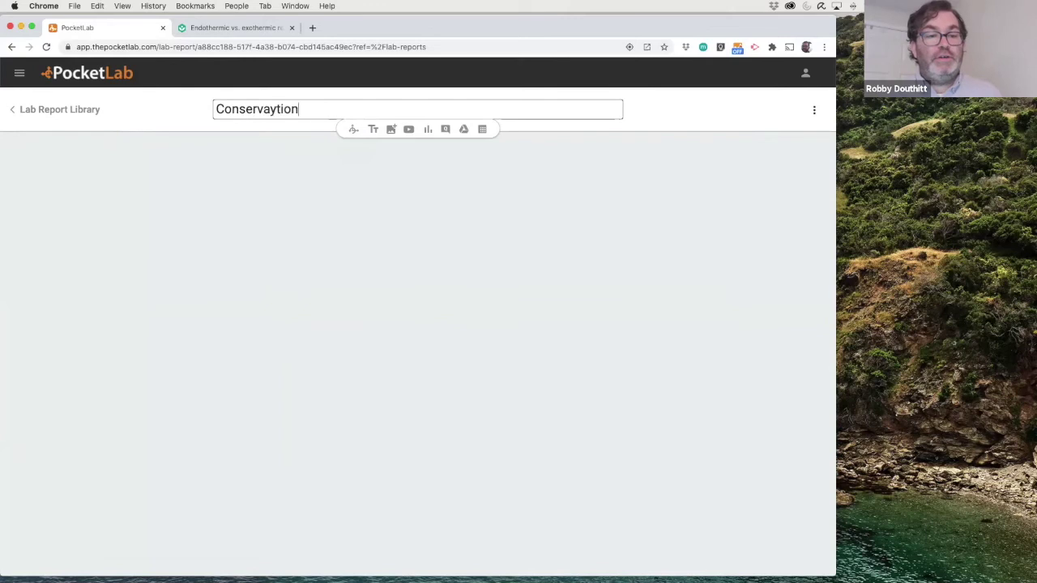
{"action": "key", "text": "BackSpace"}
{"action": "key", "text": "BackSpace"}
{"action": "key", "text": "BackSpace"}
{"action": "key", "text": "BackSpace"}
{"action": "key", "text": "BackSpace"}
{"action": "key", "text": "BackSpace"}
{"action": "key", "text": "BackSpace"}
{"action": "key", "text": "BackSpace"}
{"action": "type", "text": "tion of Energy"}
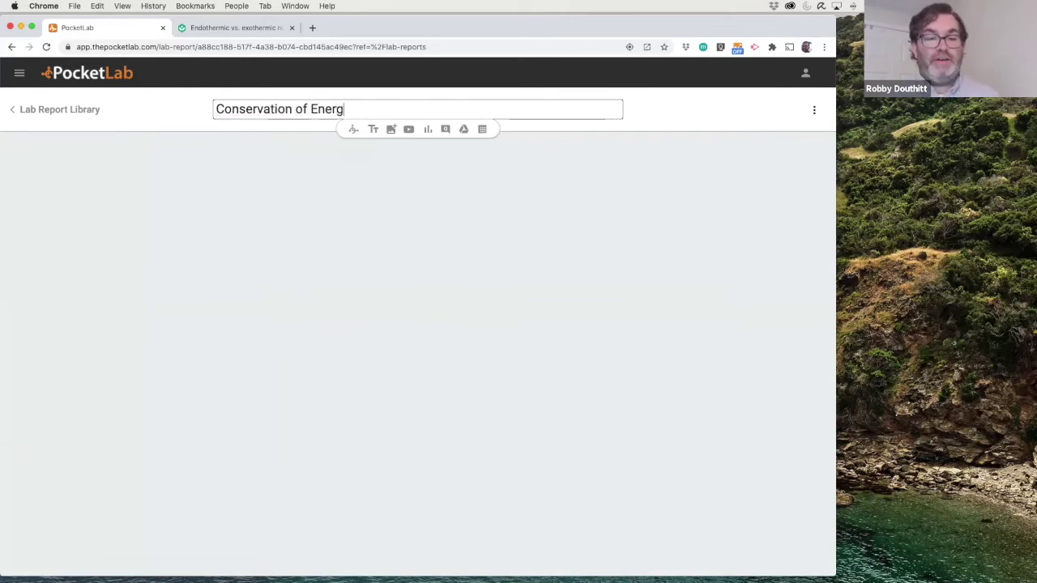
{"action": "left_click", "coordinate": [327, 198]}
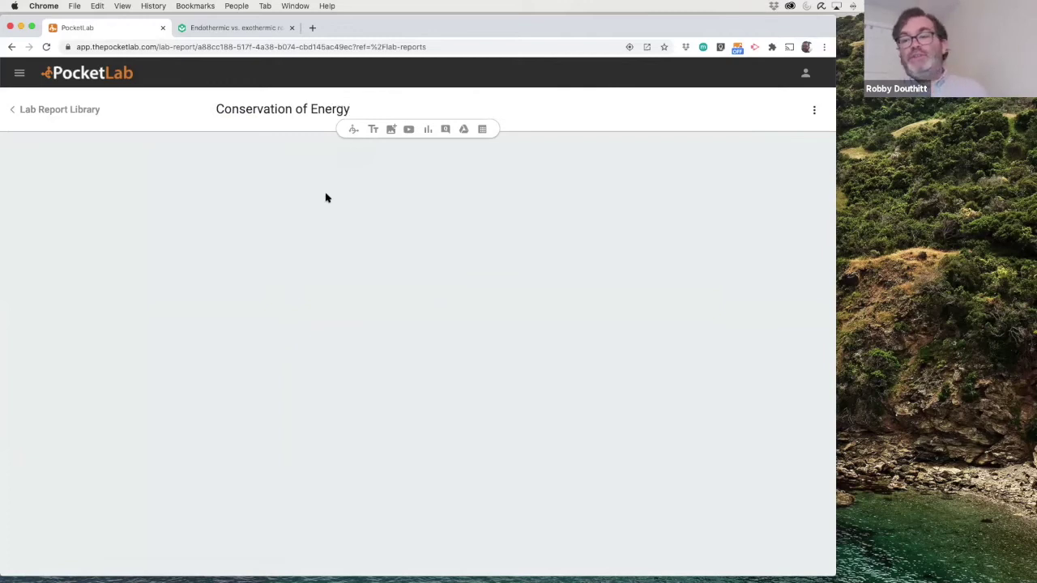
- Add a text card to the Conservation of Energy report and title it "Backgourn info"
{"action": "left_click", "coordinate": [372, 131]}
{"action": "type", "text": "Backgourn ino"}
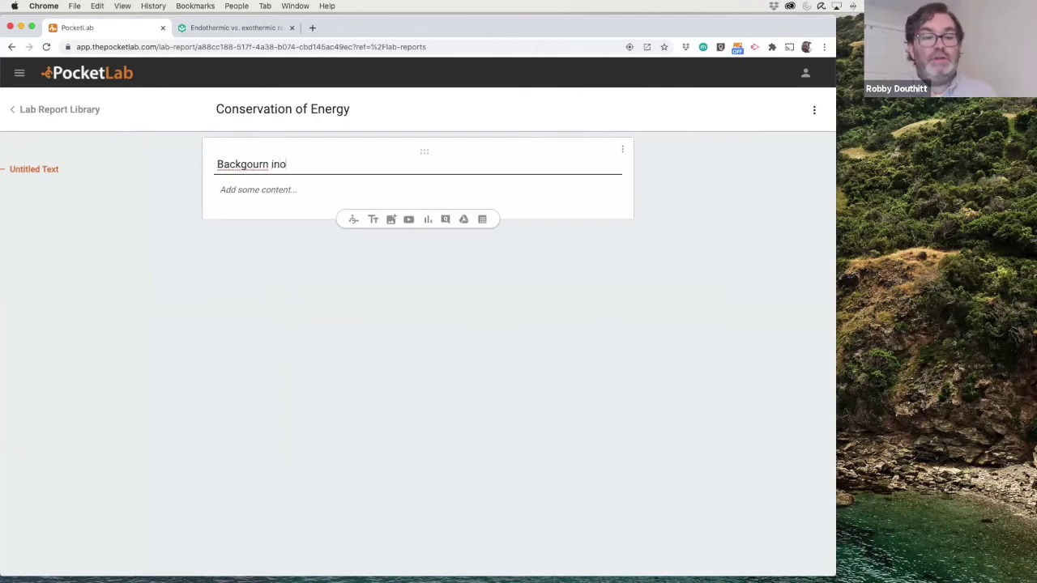
{"action": "key", "text": "BackSpace"}
{"action": "type", "text": "fo"}
{"action": "left_click", "coordinate": [452, 280]}
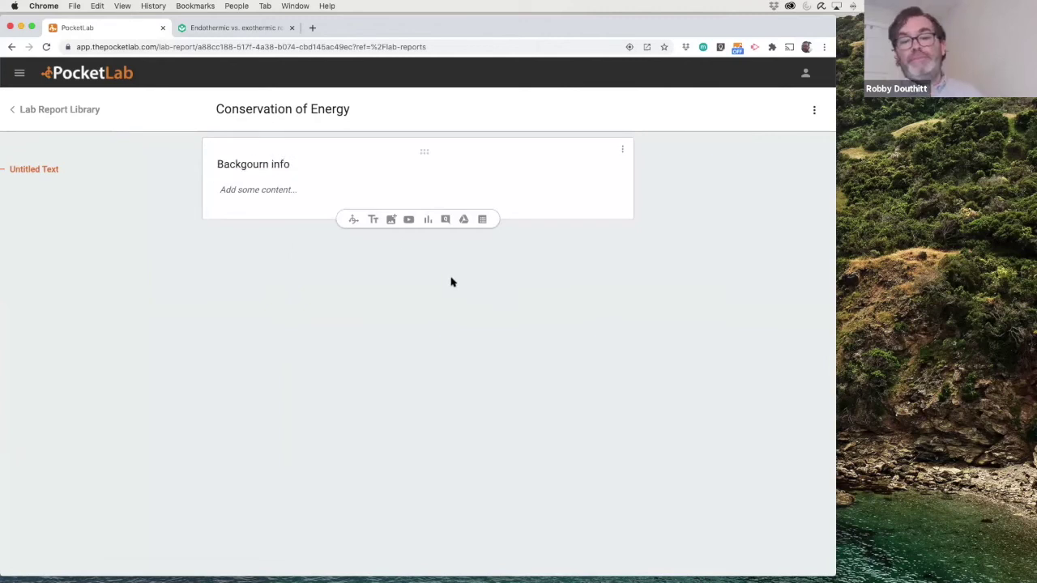
- Bring up and cancel the YouTube URL prompt, and add a Collect Data card below the "Backgourn info" card
{"action": "left_click", "coordinate": [409, 220]}
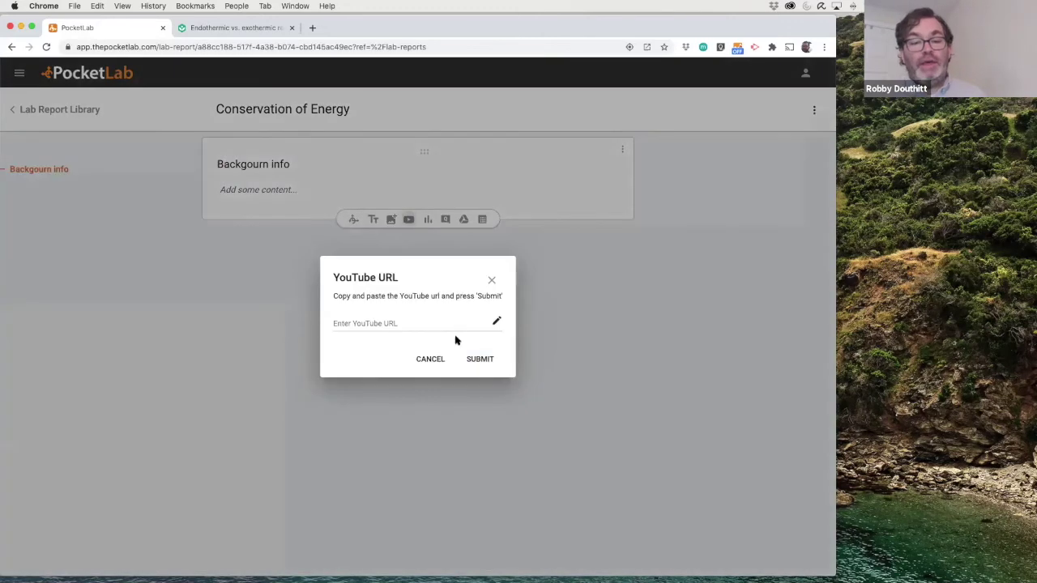
{"action": "left_click", "coordinate": [427, 360]}
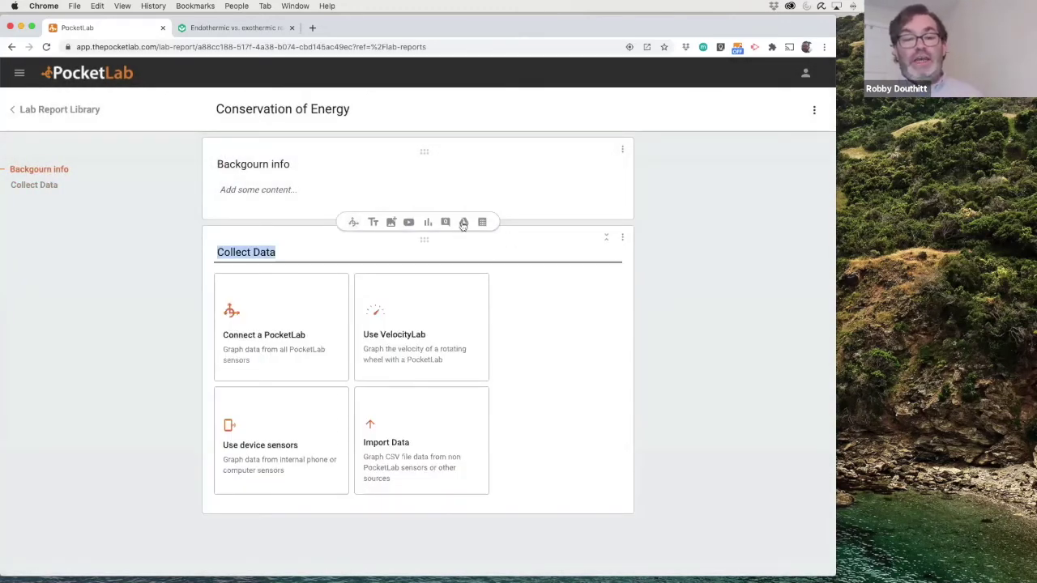
- Add a Data Table card and a Question card between the "Backgourn info" and Collect Data cards
{"action": "left_click", "coordinate": [504, 268]}
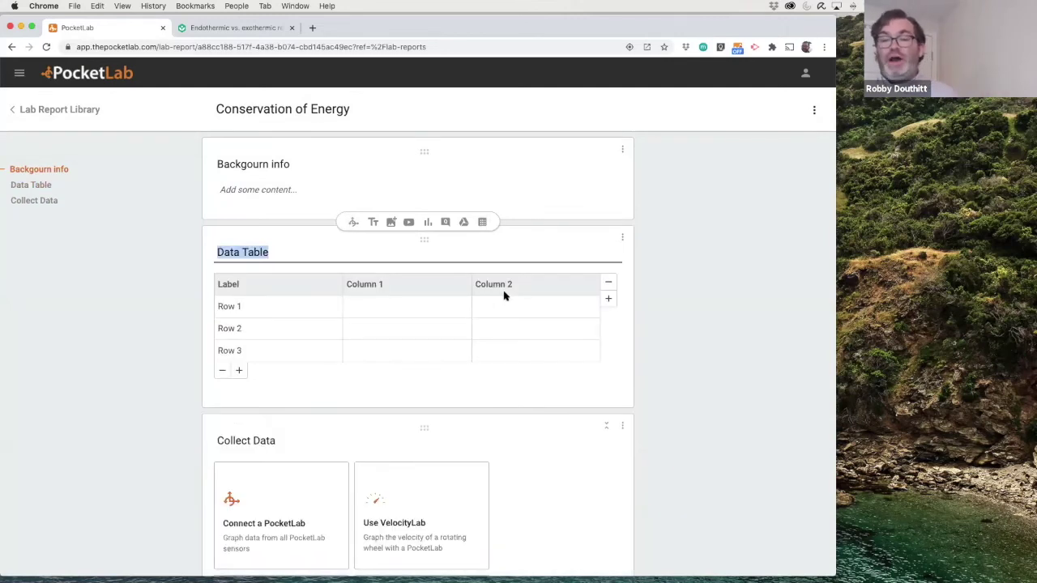
{"action": "left_click", "coordinate": [478, 228]}
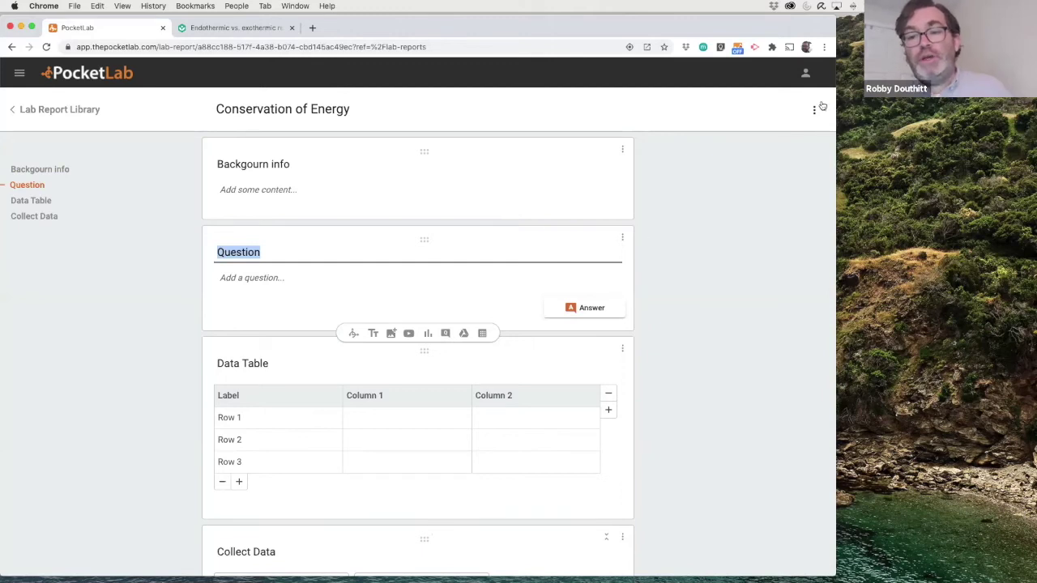
{"action": "left_click", "coordinate": [608, 268]}
{"action": "scroll", "coordinate": [608, 268], "scroll_direction": "down", "scroll_amount": 5}
{"action": "scroll", "coordinate": [608, 268], "scroll_direction": "up", "scroll_amount": 5}
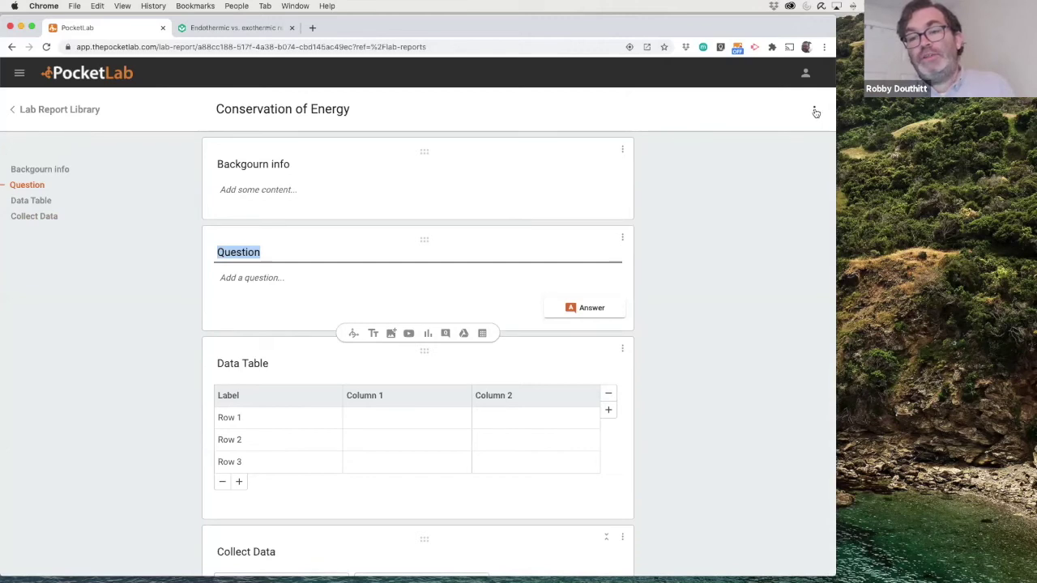
- Bring up the class selection for assigning the Conservation of Energy report, and cancel it without assigning
{"action": "left_click", "coordinate": [816, 111]}
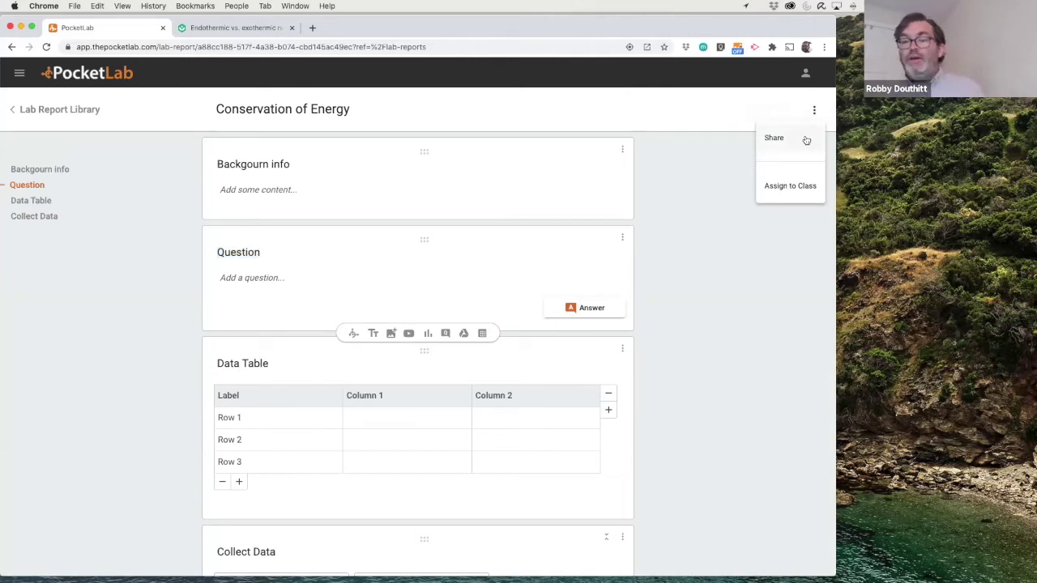
{"action": "left_click", "coordinate": [794, 194]}
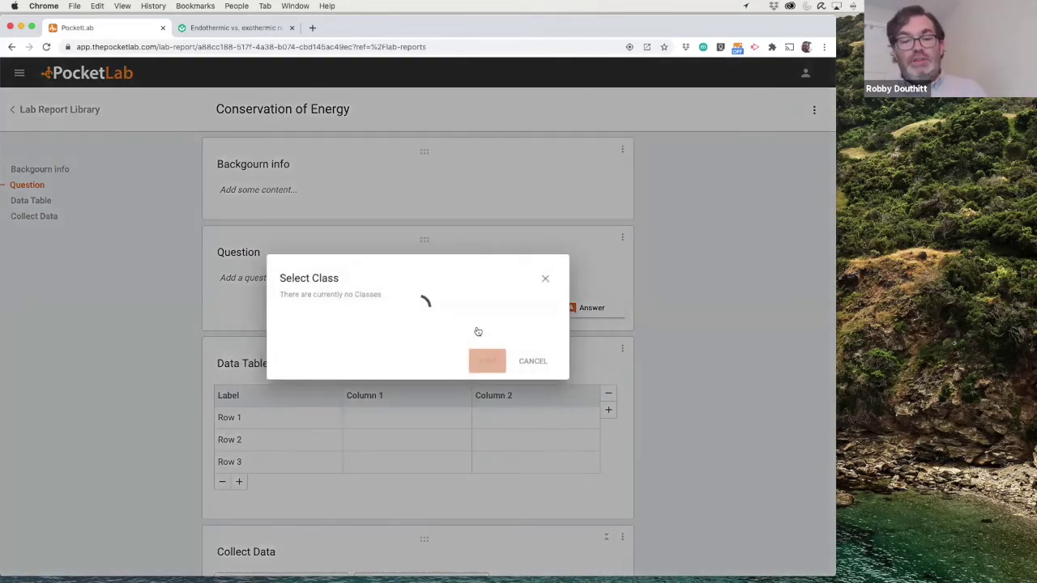
{"action": "left_click", "coordinate": [534, 401]}
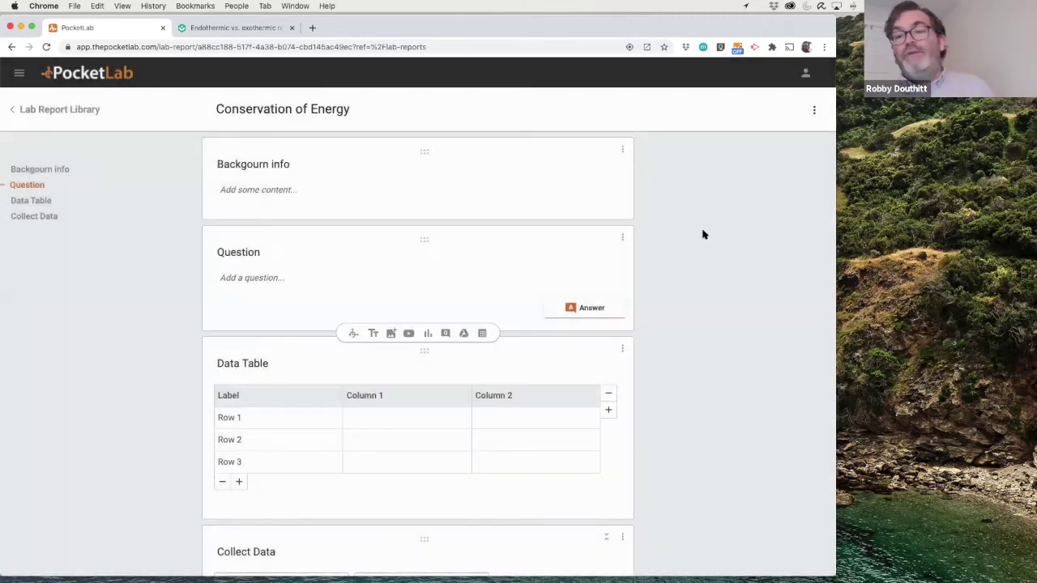
- Bring up the share link of the Conservation of Energy report and copy the full URL
{"action": "left_click", "coordinate": [815, 110]}
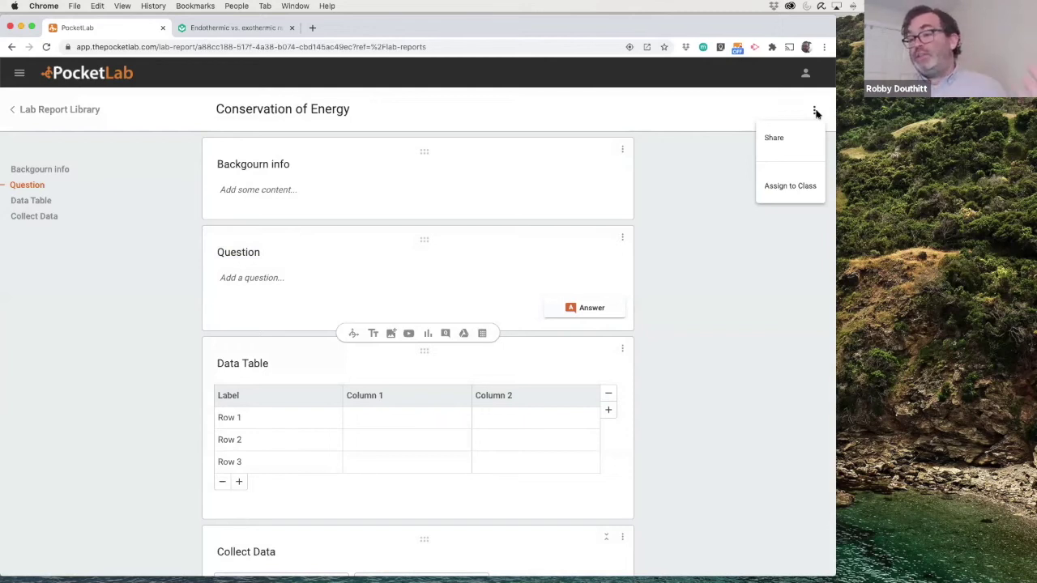
{"action": "left_click", "coordinate": [787, 148]}
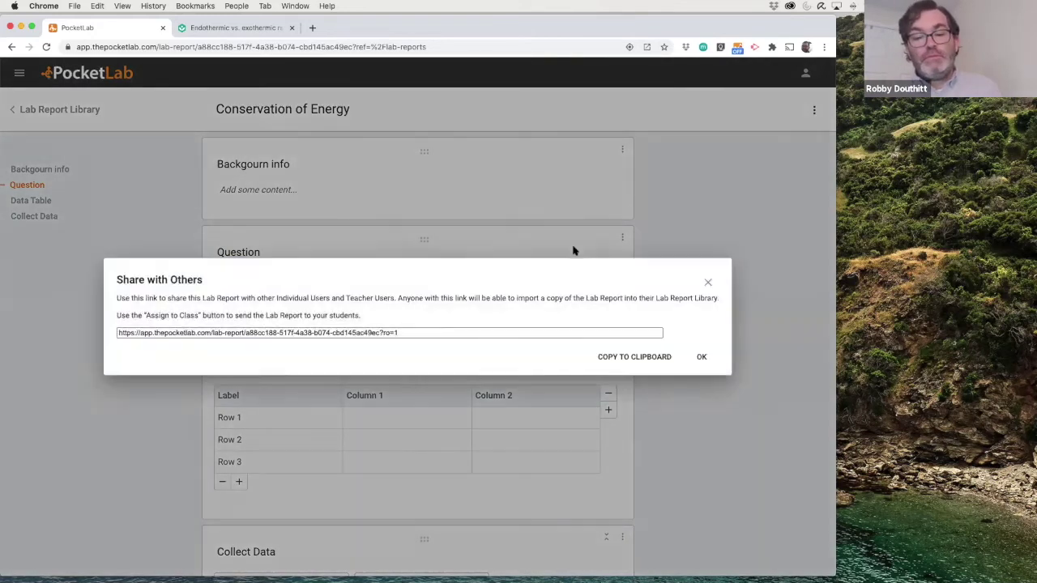
{"action": "left_click", "coordinate": [415, 335]}
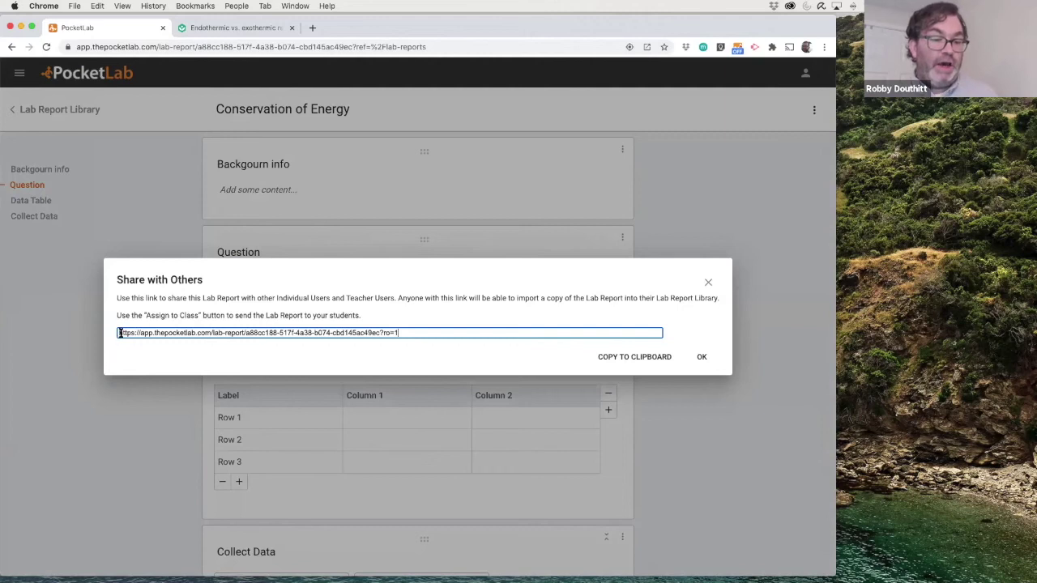
{"action": "left_click_drag", "start_coordinate": [407, 334], "coordinate": [225, 339]}
{"action": "left_click", "coordinate": [424, 335]}
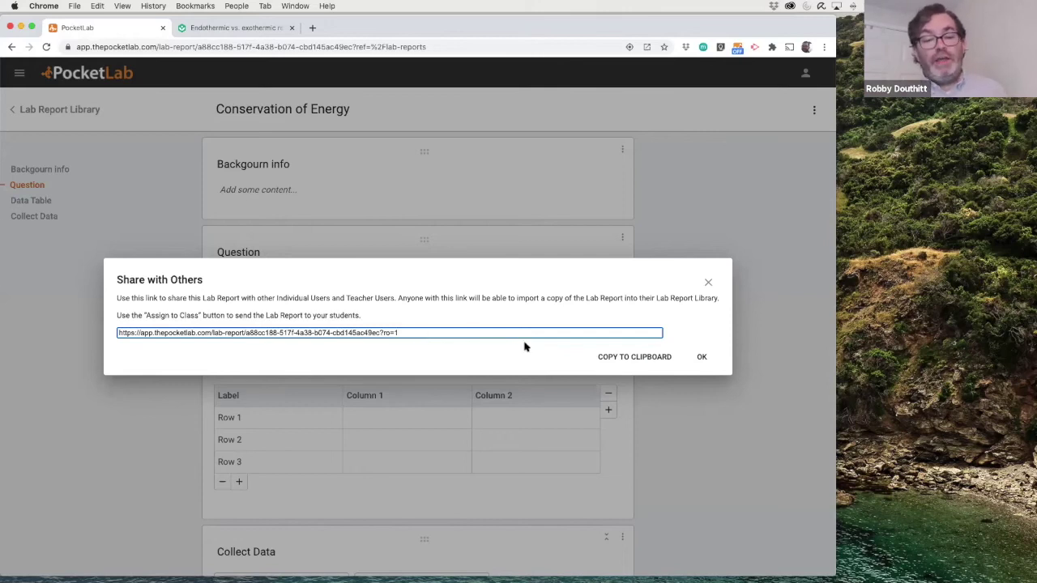
{"action": "left_click", "coordinate": [191, 331]}
{"action": "key", "text": "ctrl+c"}
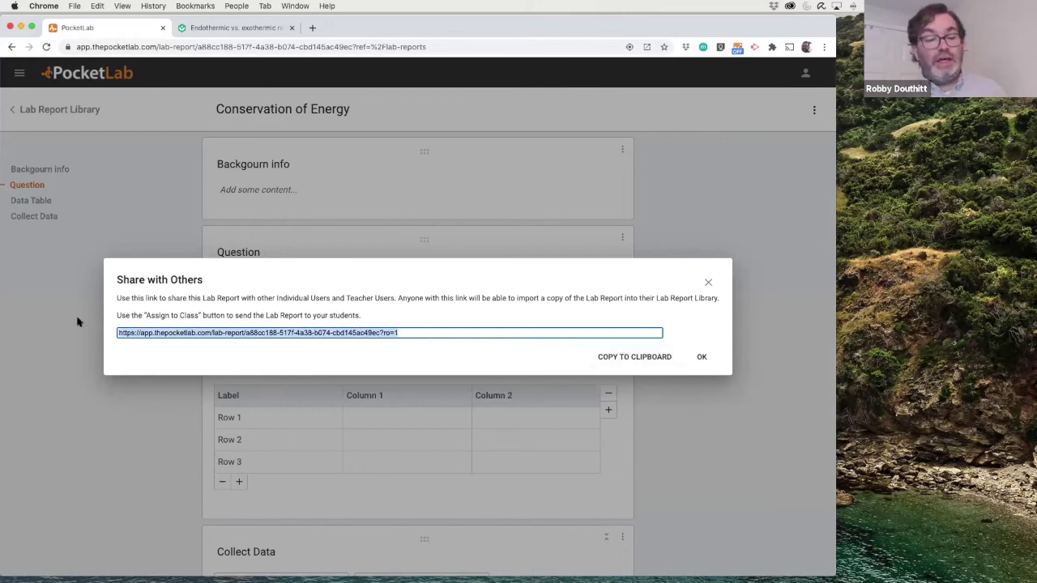
{"action": "right_click", "coordinate": [165, 330]}
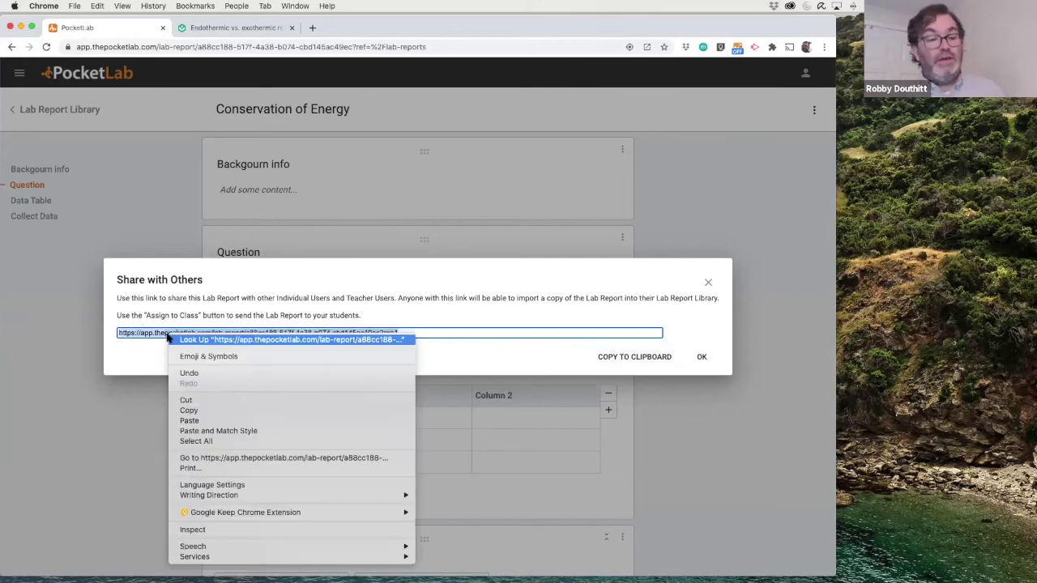
{"action": "left_click", "coordinate": [221, 412]}
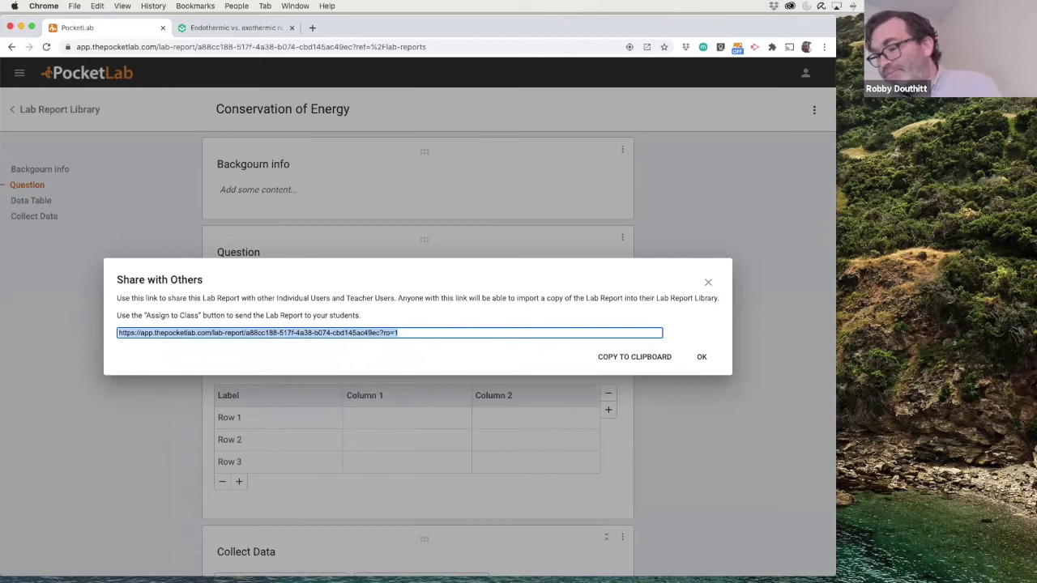
- Load the copied report link in a new incognito window and allow the site to know the location
{"action": "left_click", "coordinate": [77, 6]}
{"action": "left_click", "coordinate": [94, 41]}
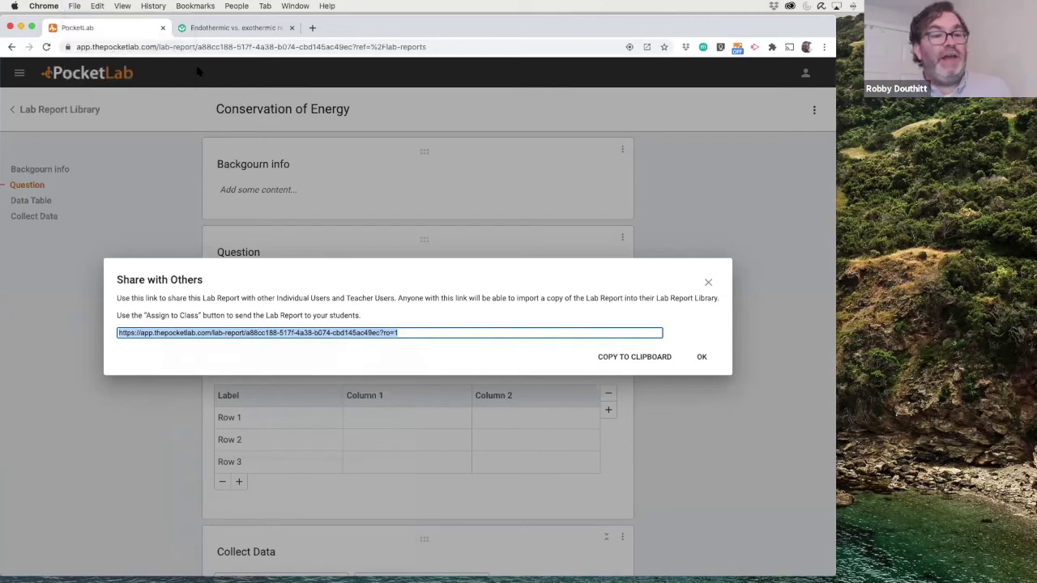
{"action": "right_click", "coordinate": [176, 43]}
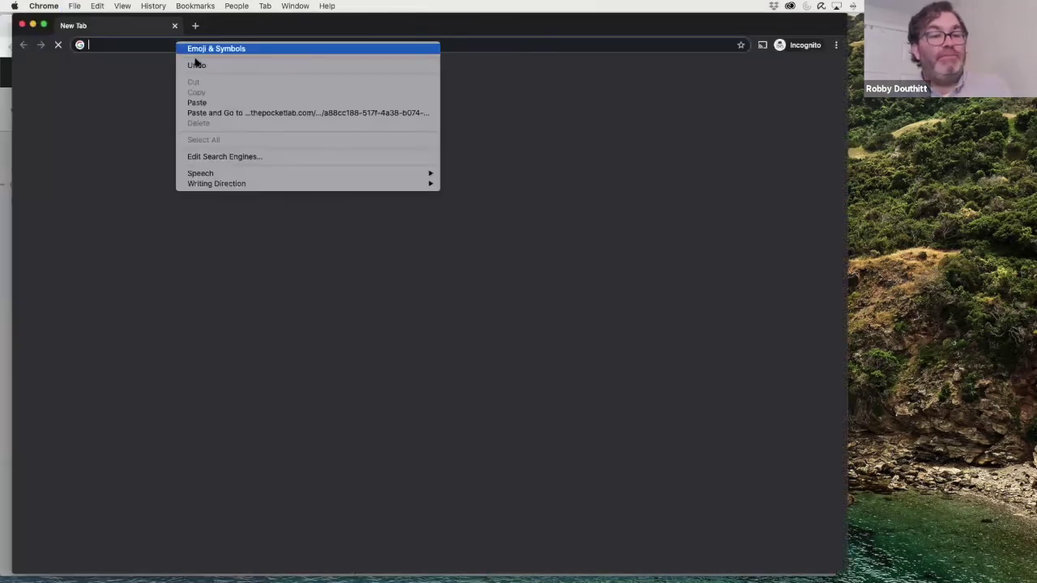
{"action": "left_click", "coordinate": [219, 103]}
{"action": "key", "text": "Return"}
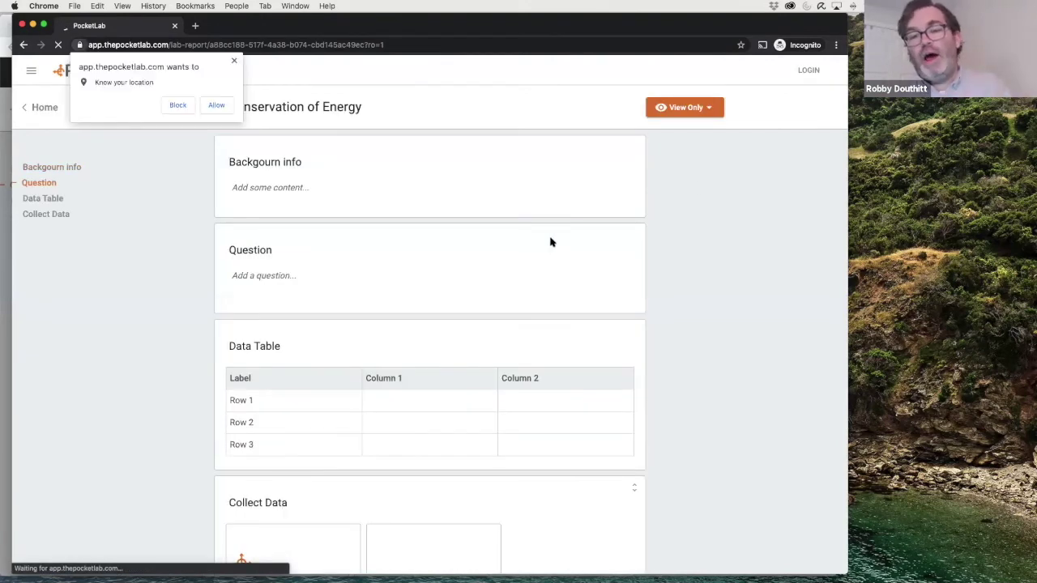
{"action": "left_click", "coordinate": [216, 104]}
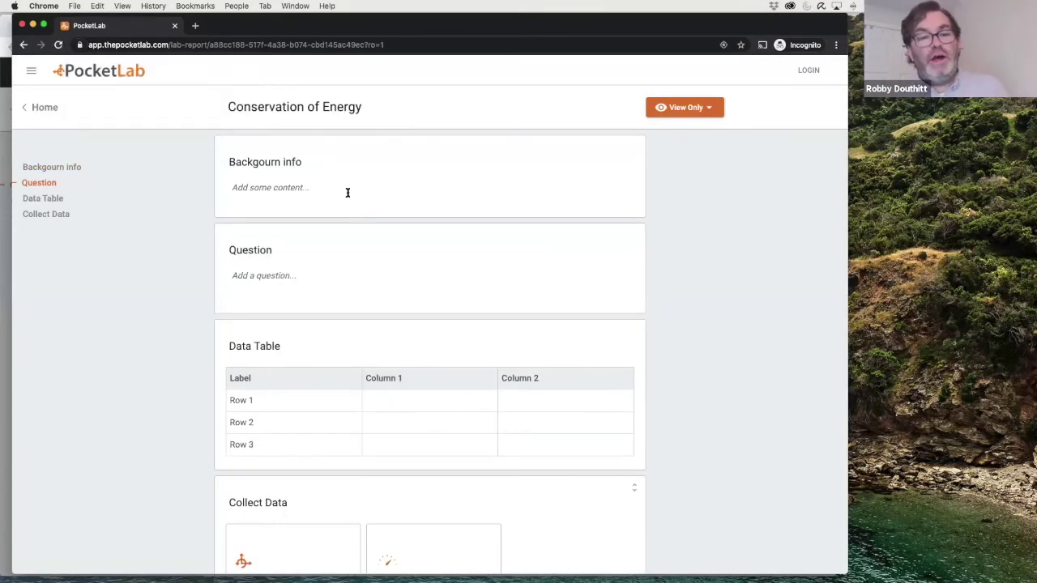
- Import the view-only Conservation of Energy report to My Lab Reports
{"action": "scroll", "coordinate": [388, 272], "scroll_direction": "down", "scroll_amount": 1}
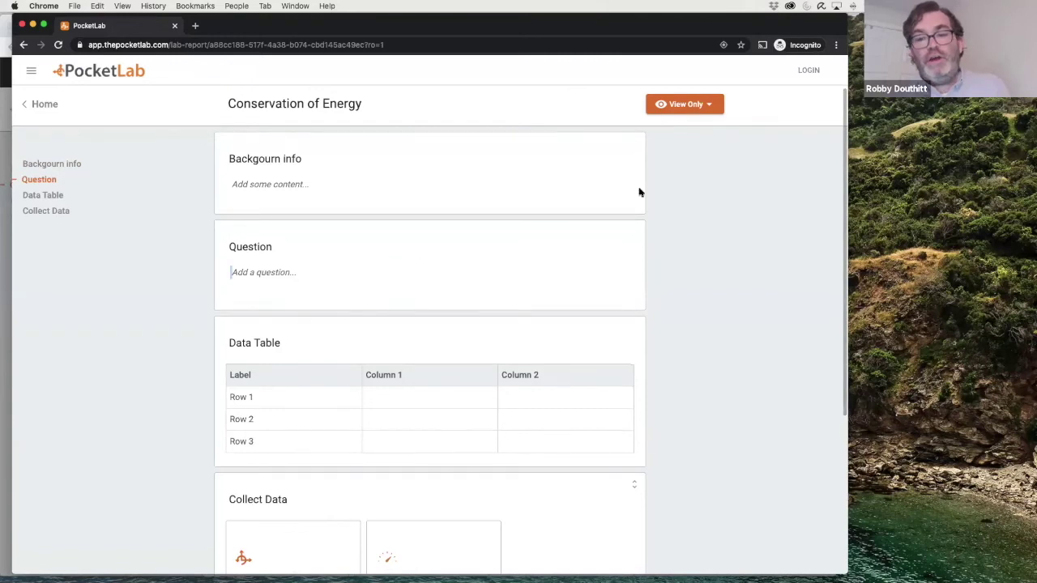
{"action": "left_click", "coordinate": [685, 103]}
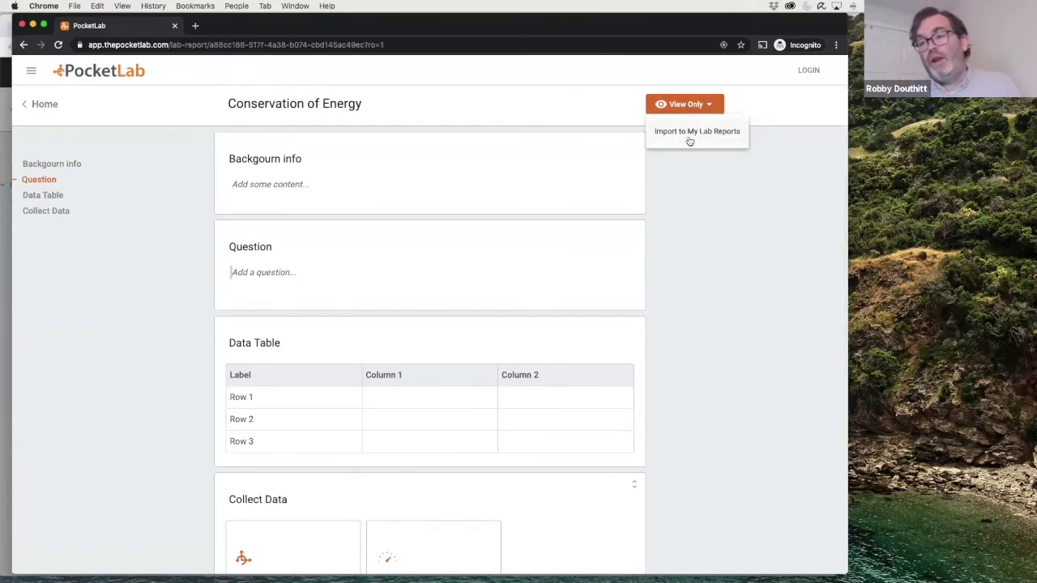
{"action": "left_click", "coordinate": [689, 132]}
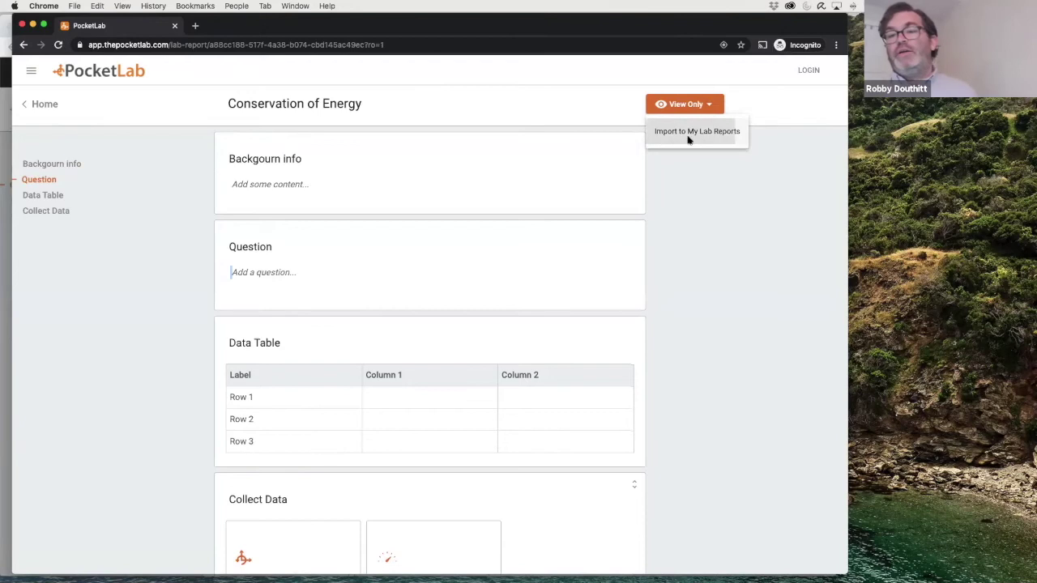